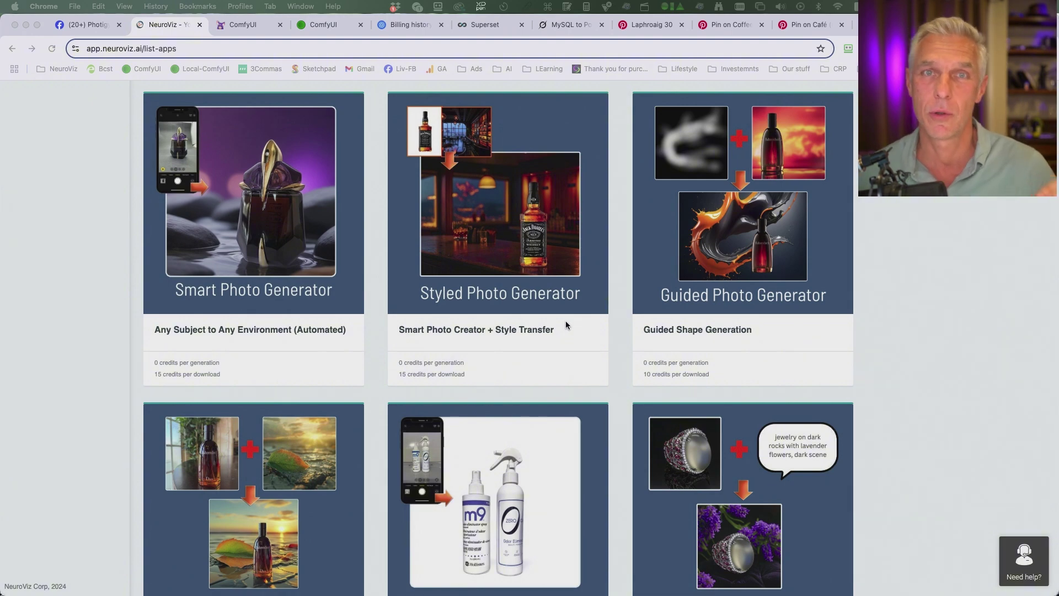
# - Browse the Photigy Premium Members group, viewing the teapot and whisky bottle photos full size
pyautogui.click(88, 24)
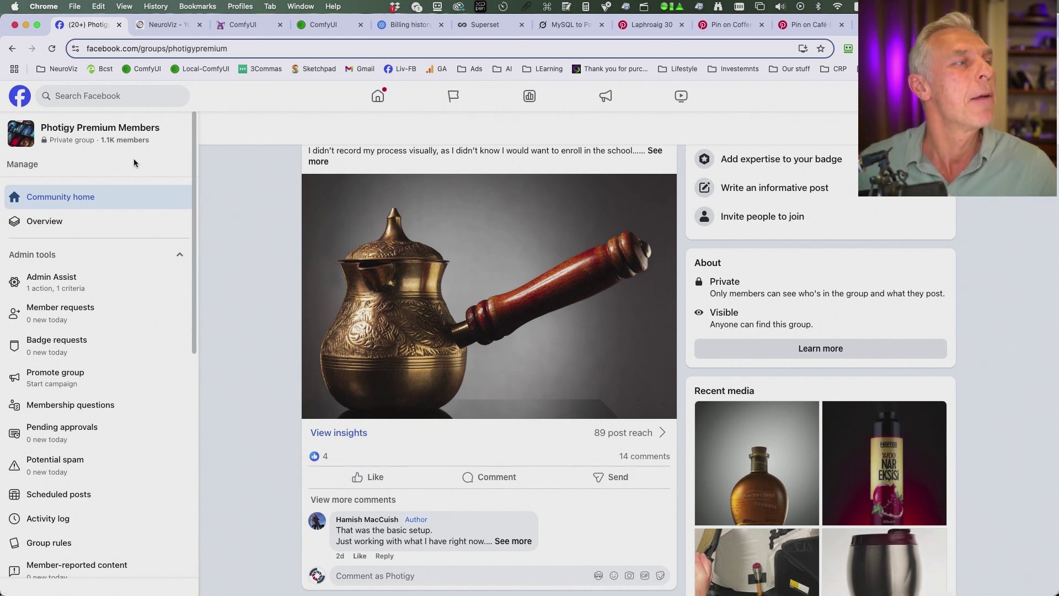
pyautogui.scroll(3, 640, 415)
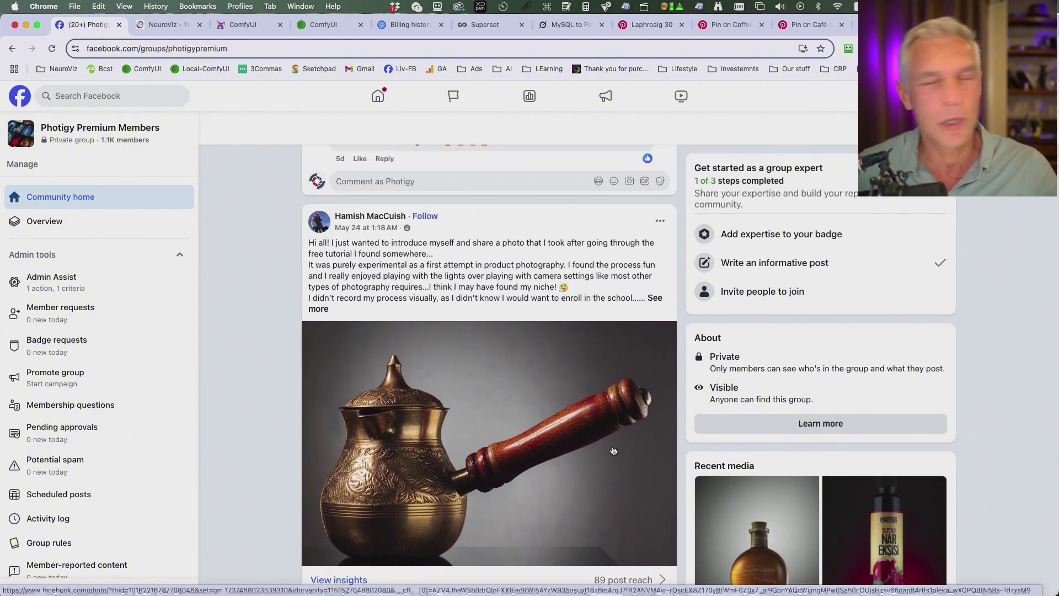
pyautogui.scroll(-2, 613, 451)
pyautogui.click(645, 382)
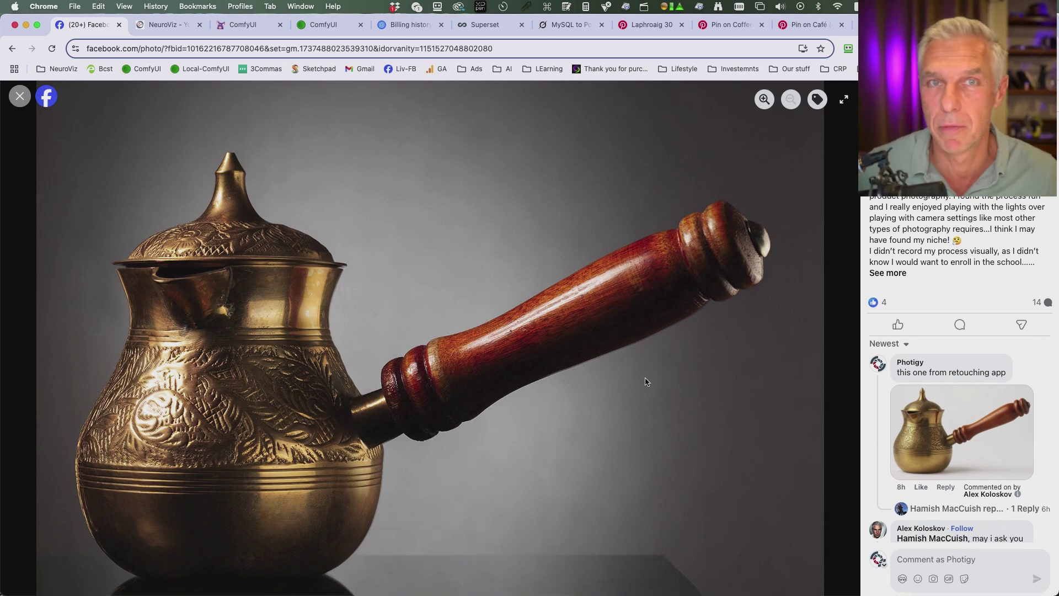
pyautogui.click(20, 95)
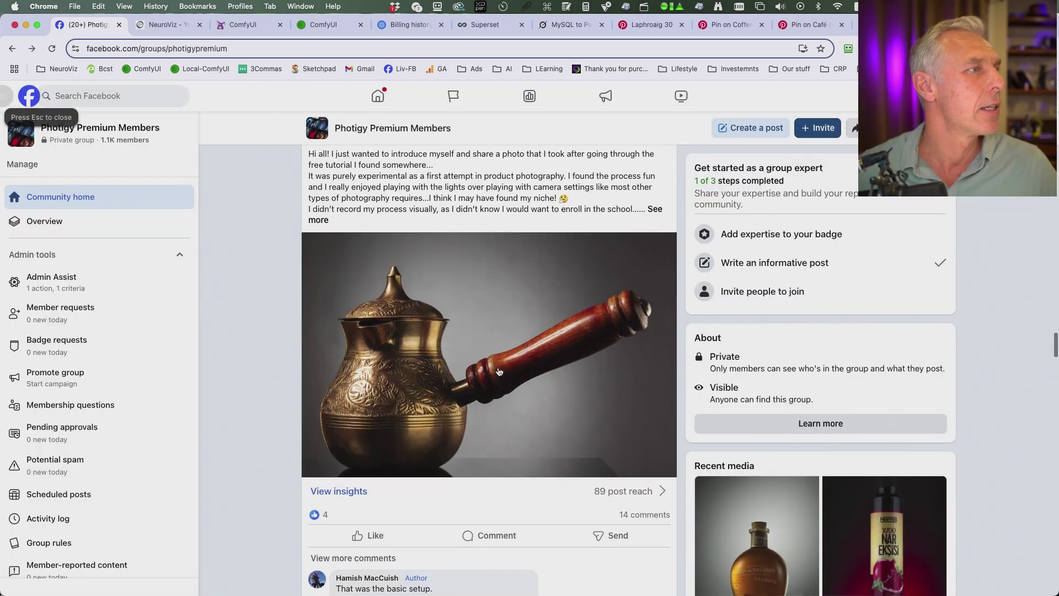
pyautogui.scroll(-15, 605, 359)
pyautogui.scroll(10, 605, 358)
pyautogui.click(409, 342)
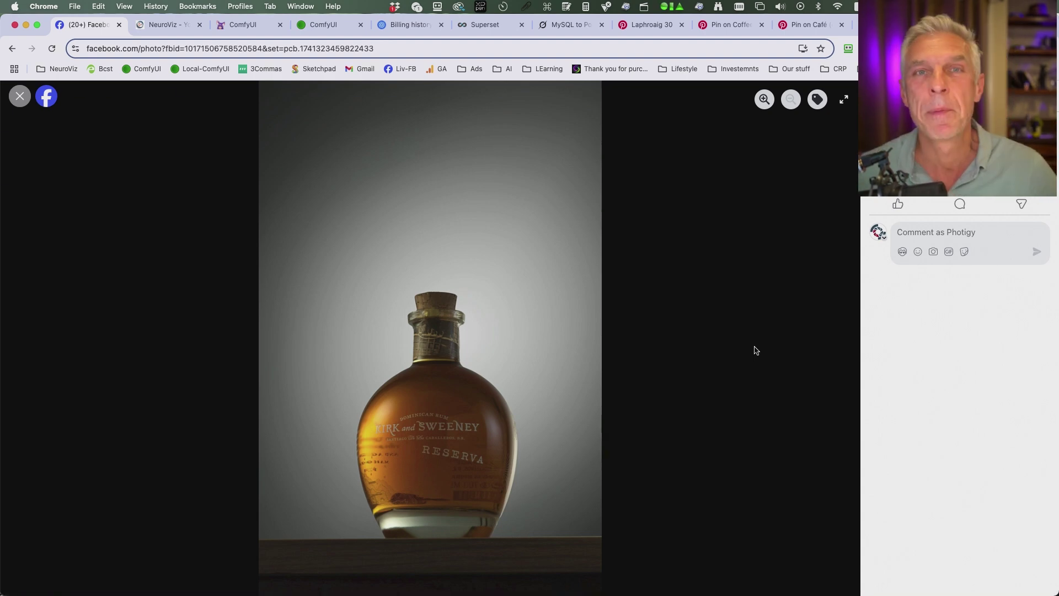
pyautogui.press('Escape')
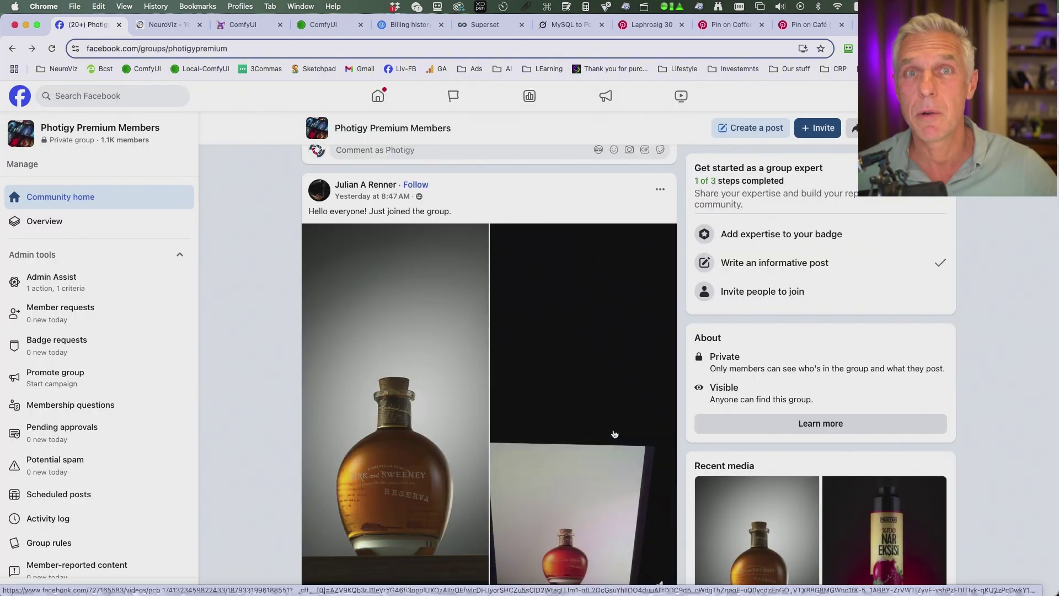
pyautogui.scroll(-5, 609, 433)
pyautogui.scroll(-15, 609, 434)
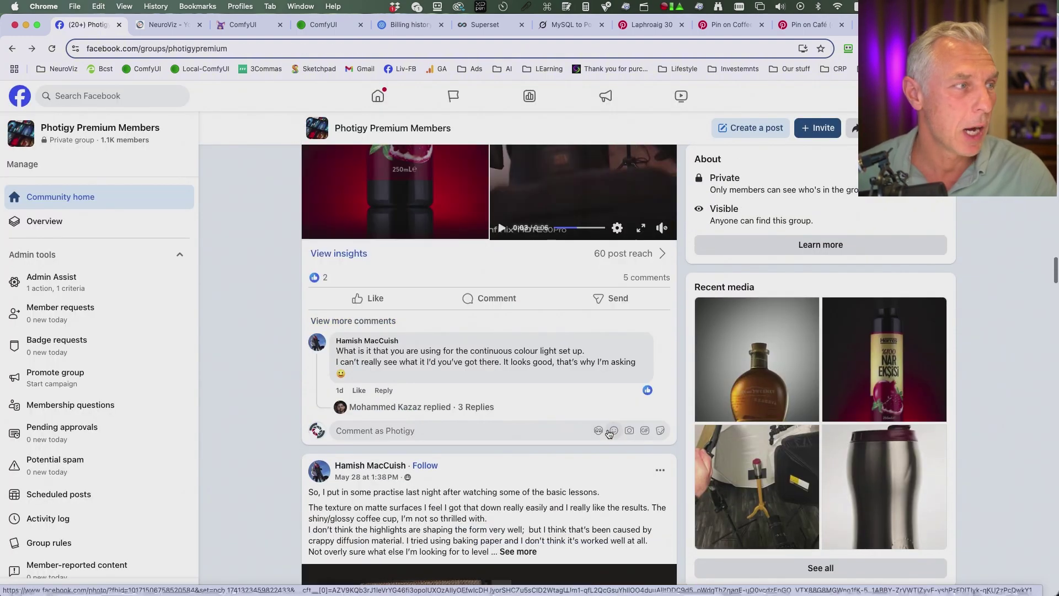
pyautogui.scroll(-10, 609, 434)
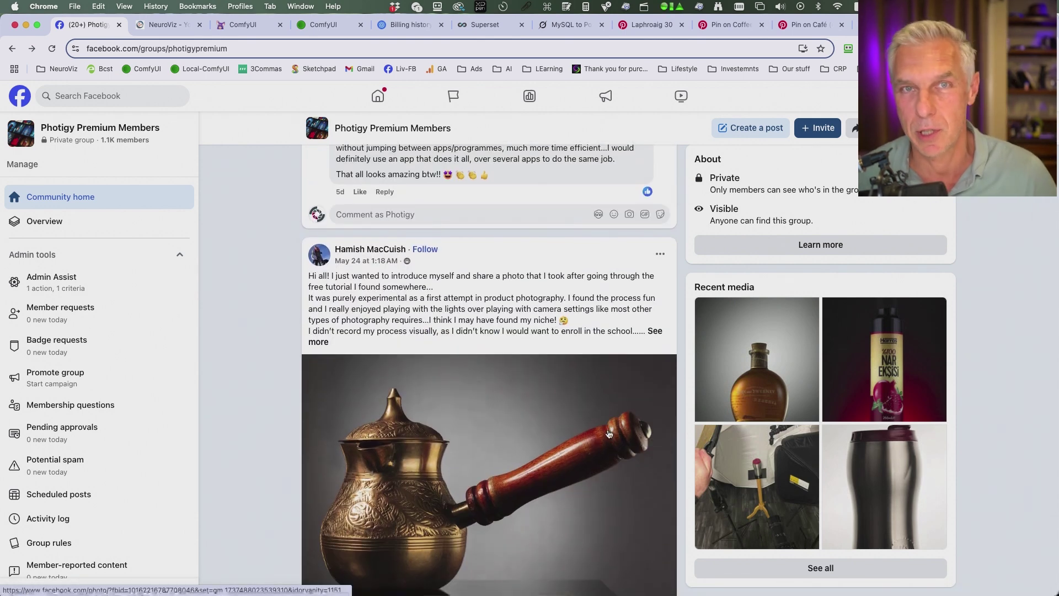
pyautogui.scroll(-2, 608, 434)
# - In Smart Photo Generator, upload product photos and pick the coffee pot as the subject
pyautogui.click(151, 22)
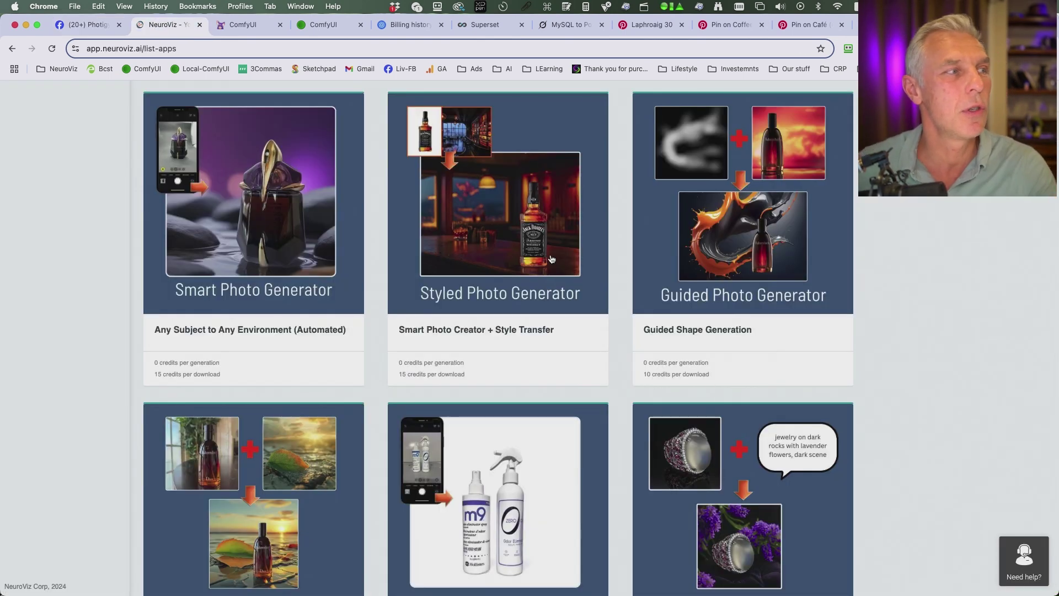
pyautogui.click(238, 221)
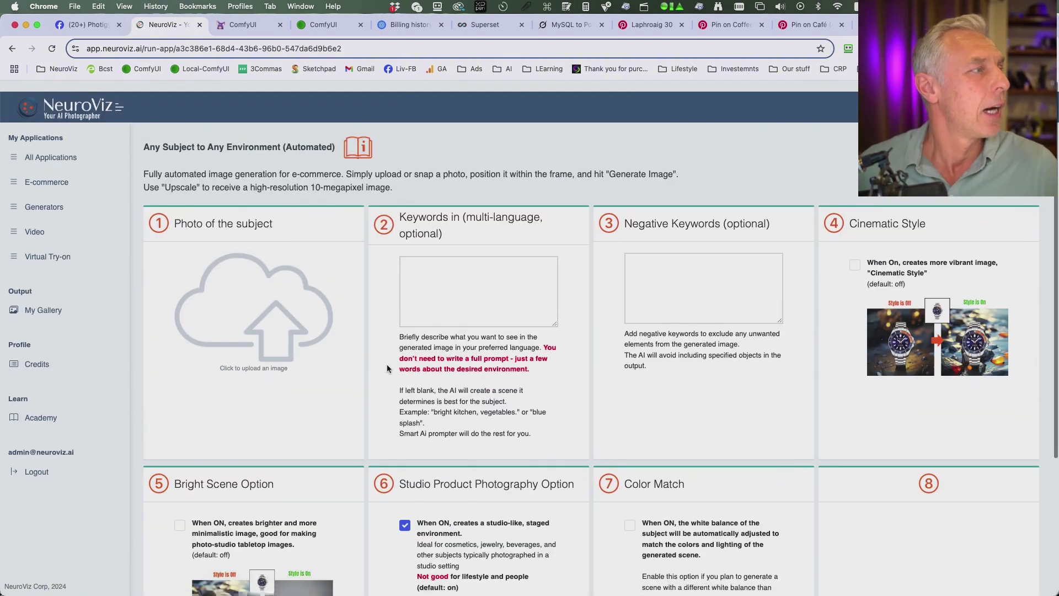
pyautogui.click(291, 325)
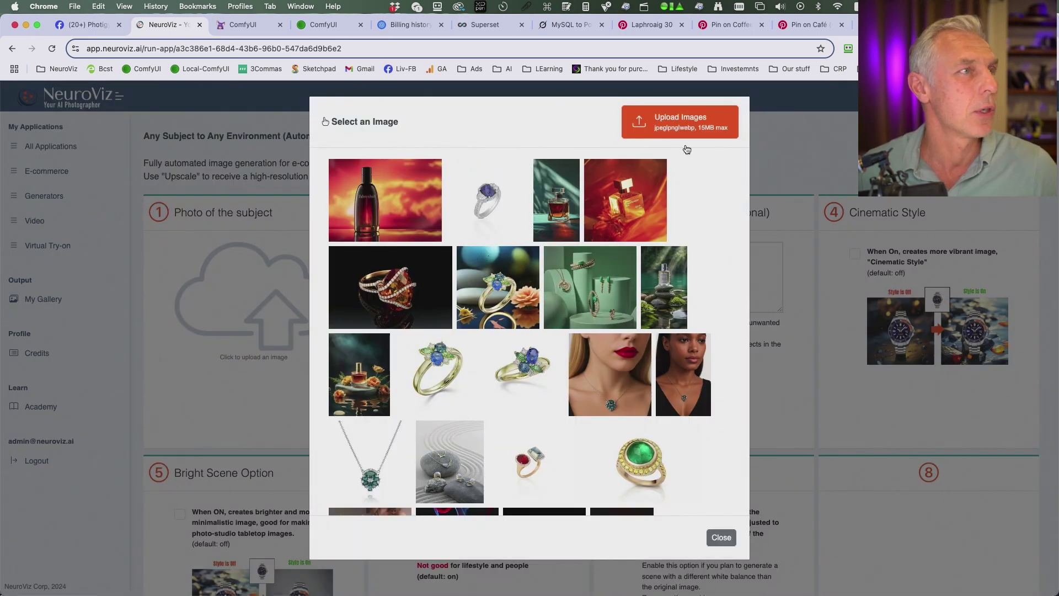
pyautogui.click(682, 137)
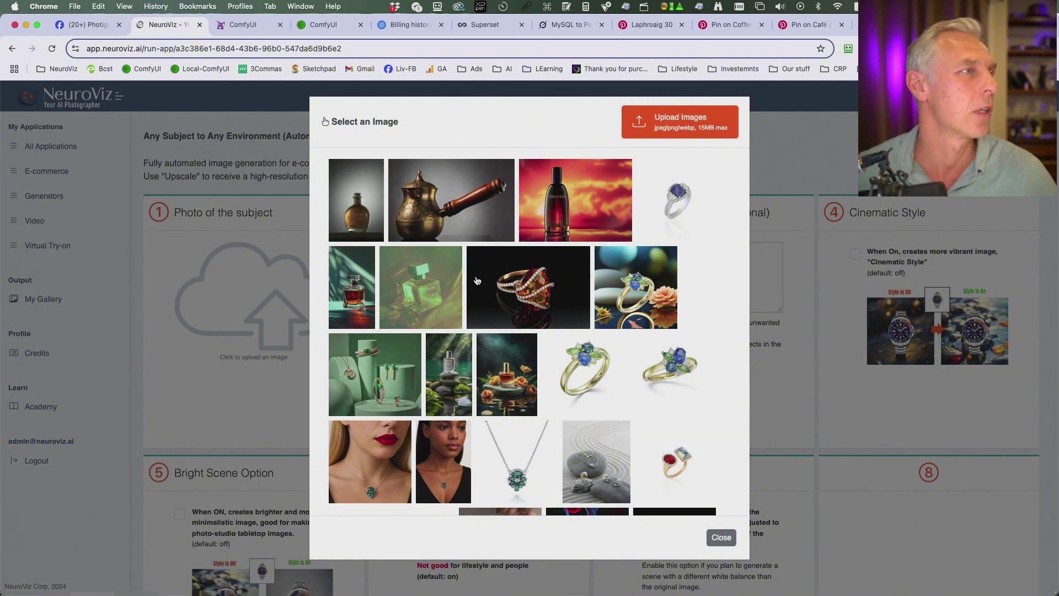
pyautogui.click(533, 274)
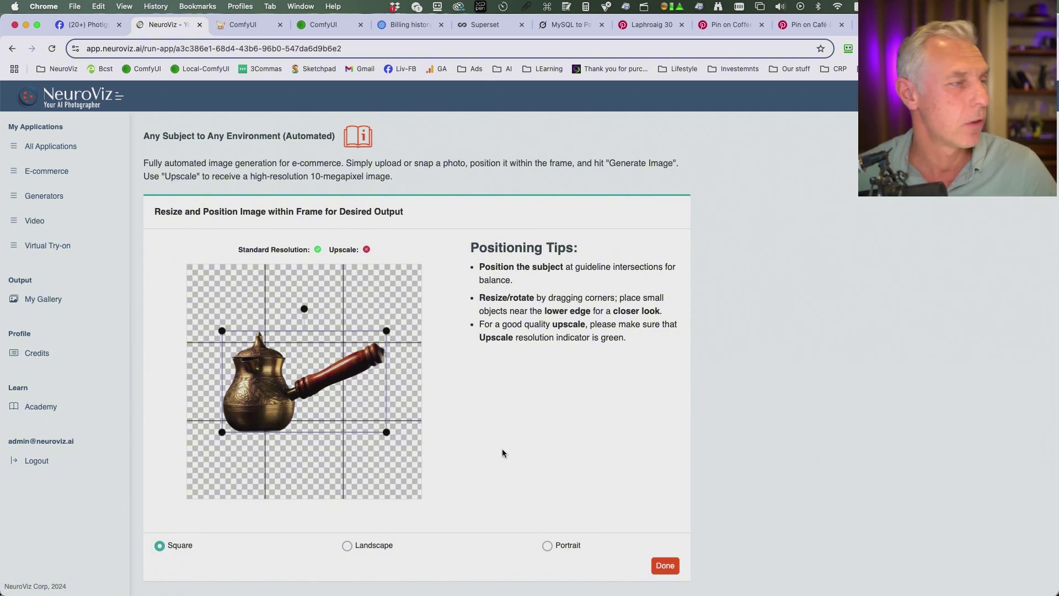
# - Switch the frame to Landscape and shrink the coffee pot slightly within it
pyautogui.click(347, 546)
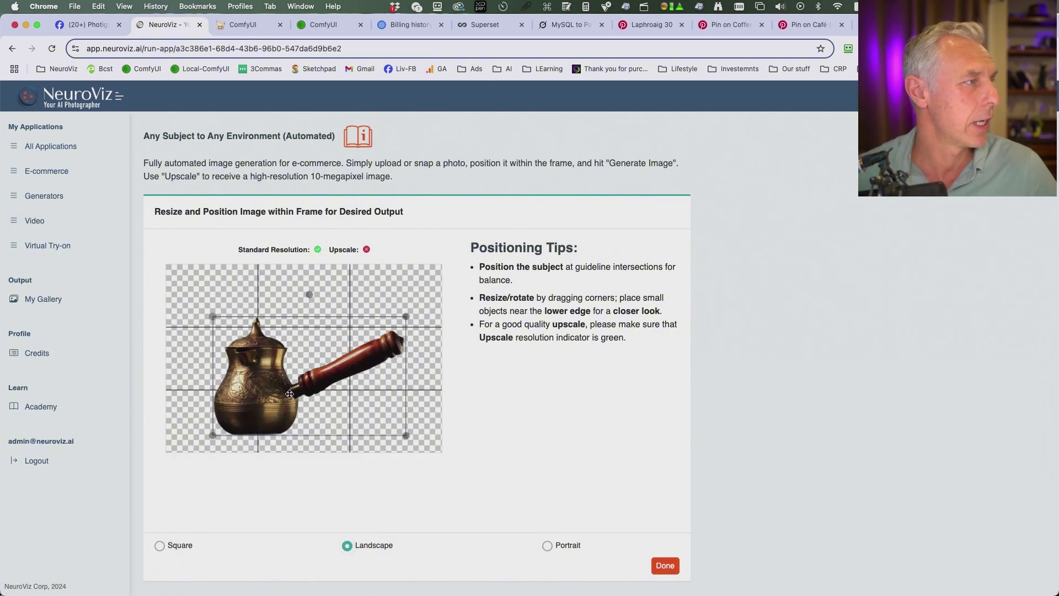
pyautogui.moveTo(407, 317); pyautogui.dragTo(360, 327)
pyautogui.moveTo(270, 377); pyautogui.dragTo(275, 377)
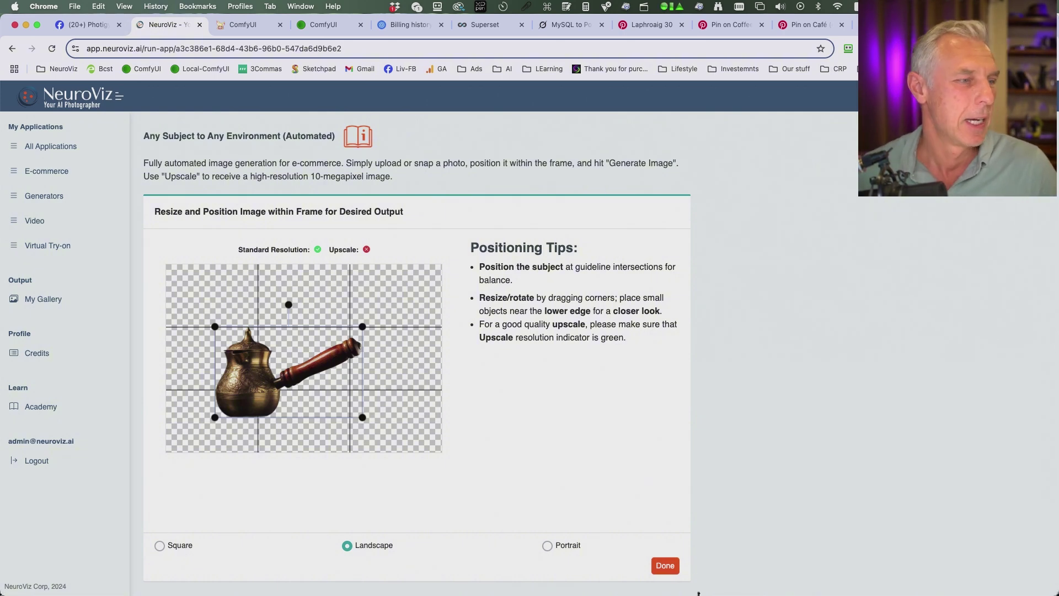
# - Accept the pot placement, enter keywords 'ancient coffee shop' and turn on Color Match
pyautogui.click(665, 565)
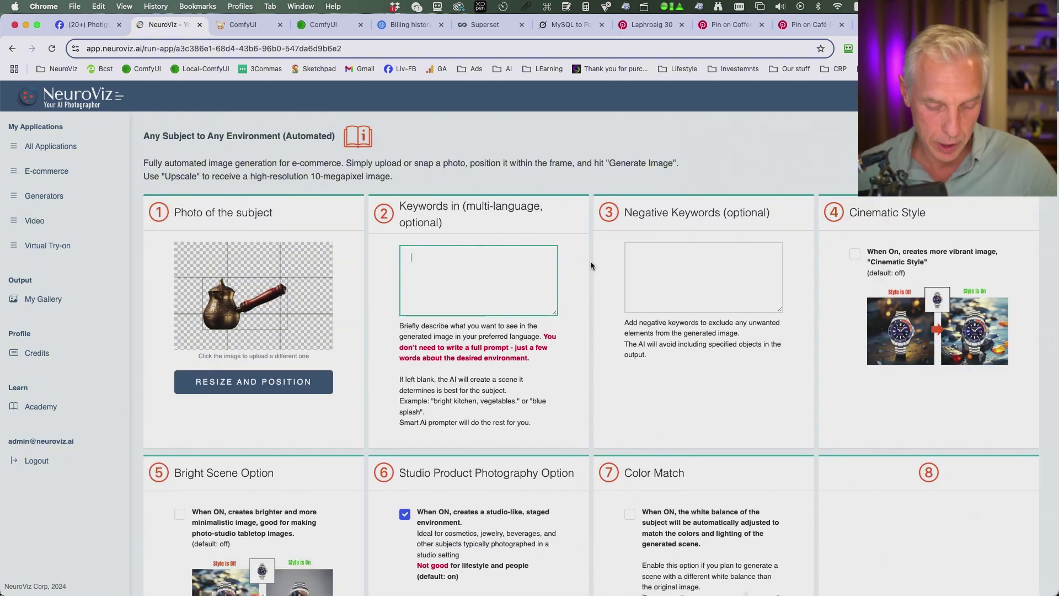
pyautogui.write('ancient coffee shop, bokeh')
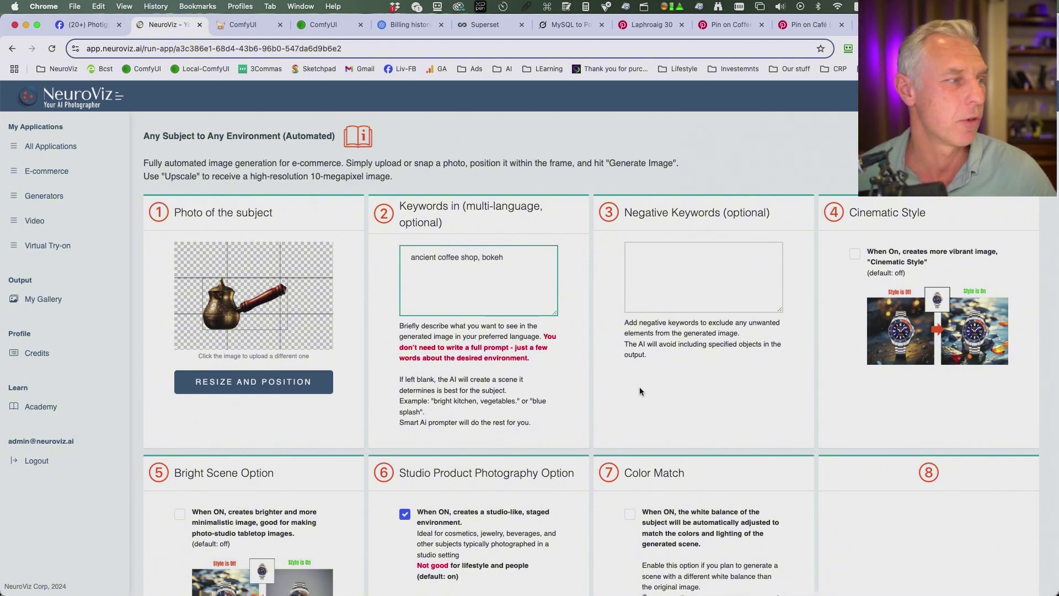
pyautogui.scroll(-3, 639, 386)
pyautogui.scroll(3, 782, 272)
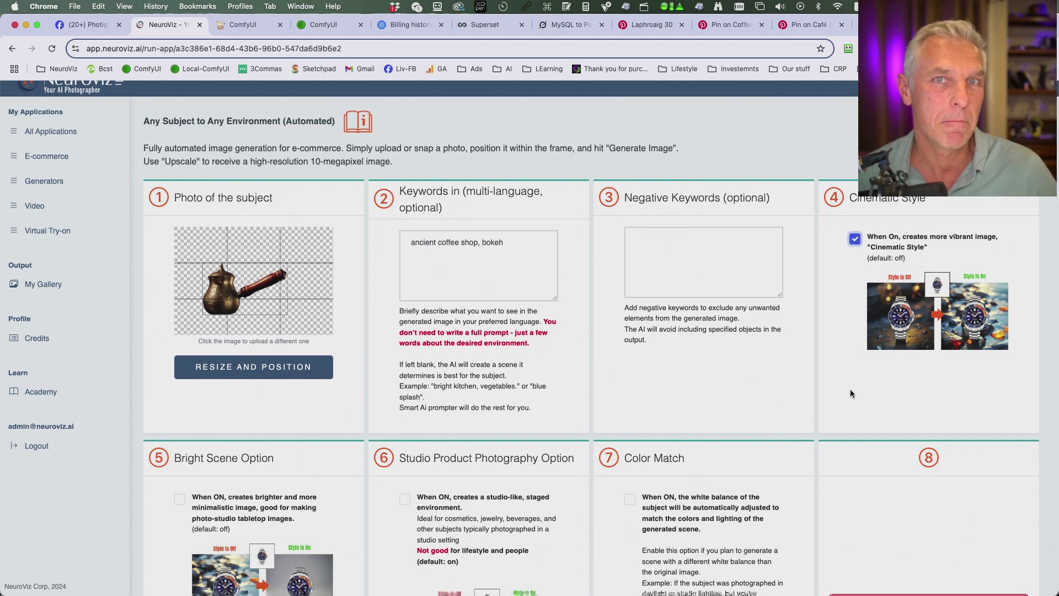
pyautogui.scroll(-3, 849, 388)
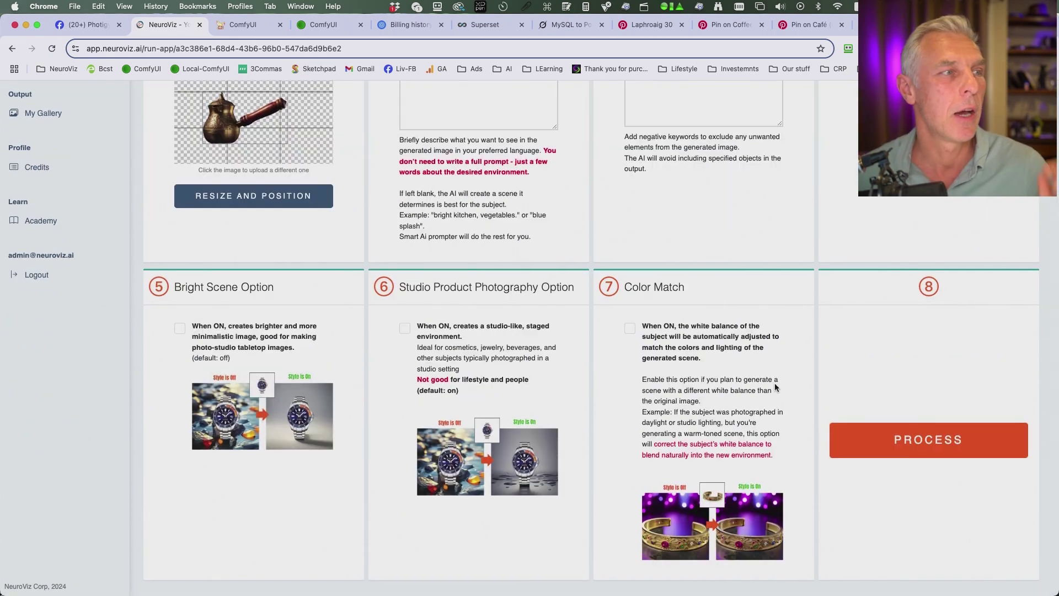
pyautogui.click(629, 328)
pyautogui.scroll(3, 785, 386)
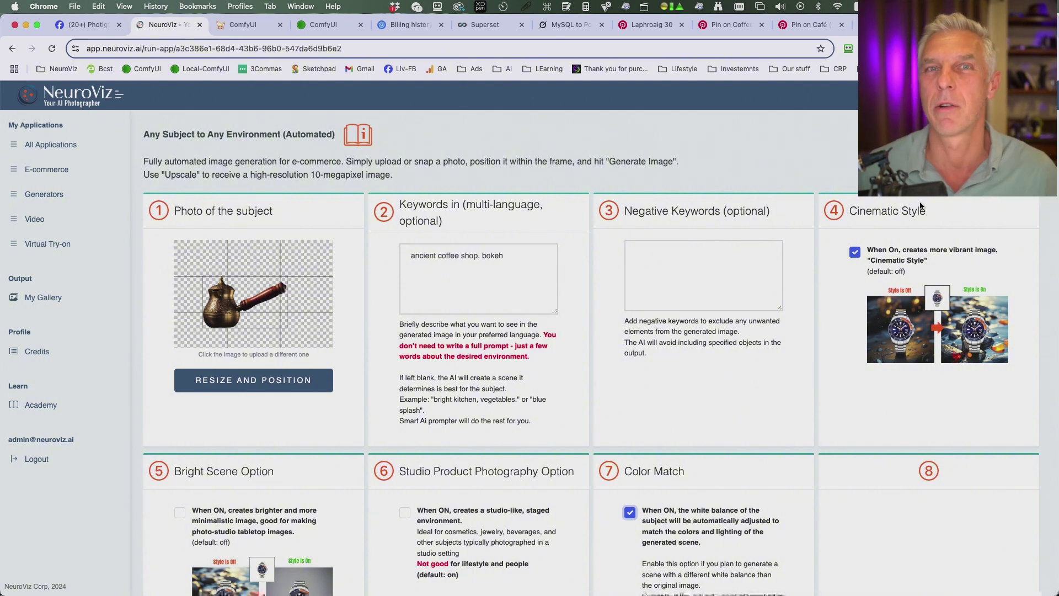
pyautogui.scroll(-5, 840, 269)
pyautogui.scroll(-1, 840, 268)
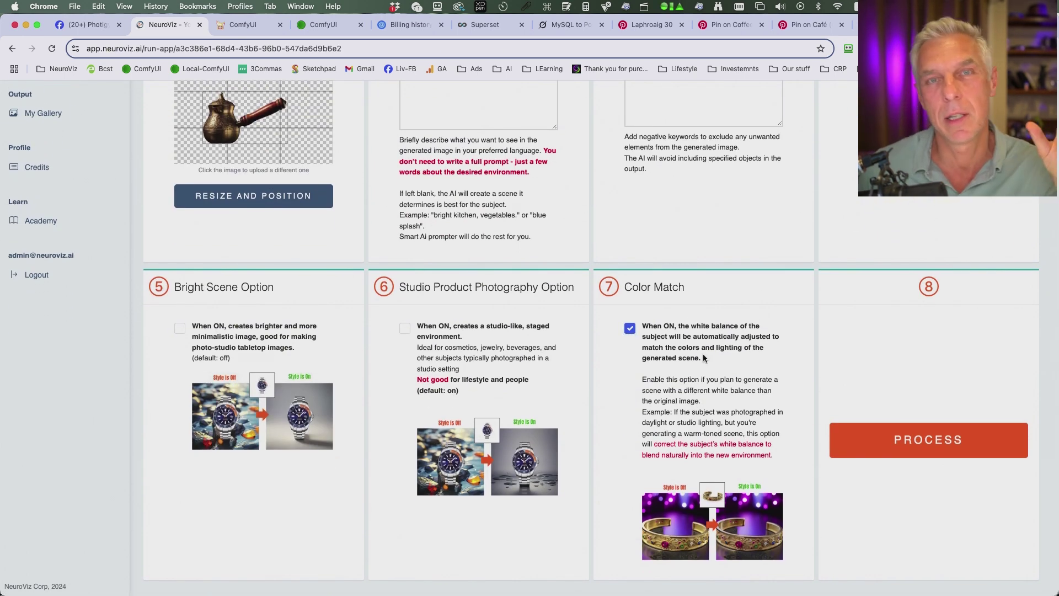
pyautogui.scroll(5, 705, 358)
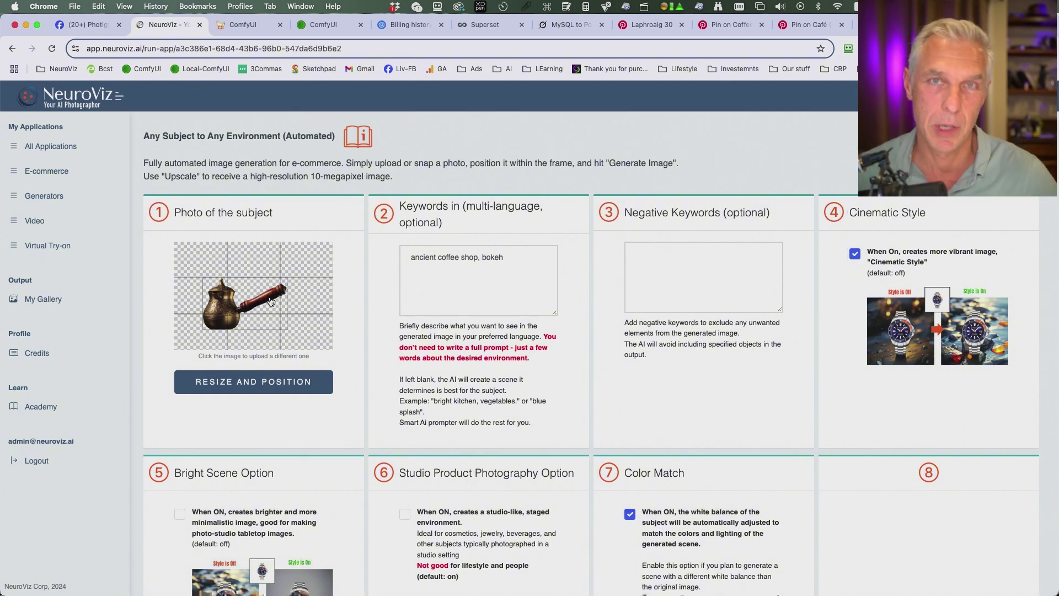
pyautogui.scroll(-3, 629, 392)
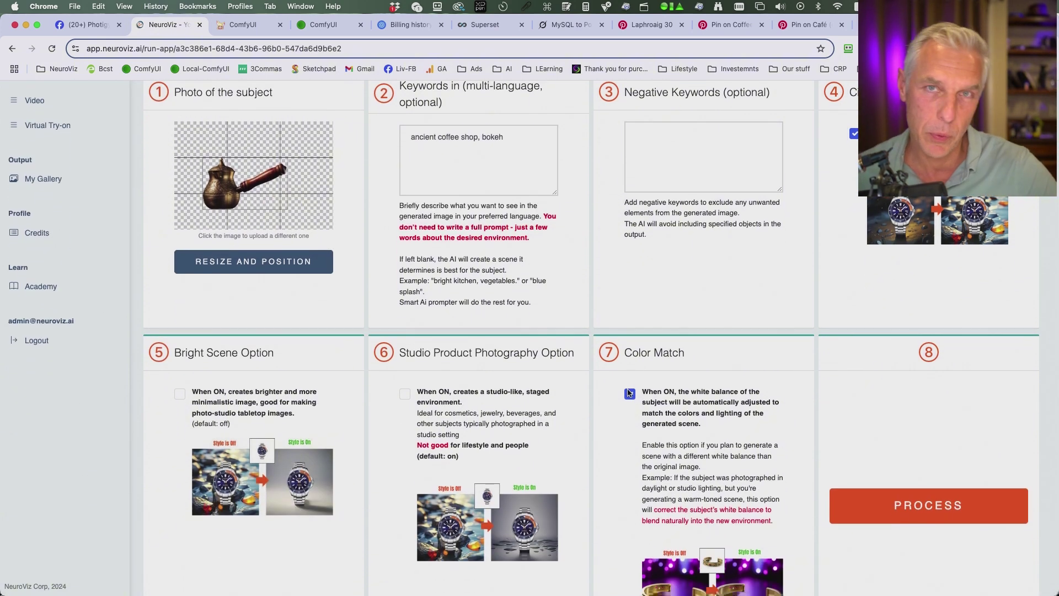
pyautogui.scroll(-2, 799, 436)
# - Generate the café coffee-pot image, download it as PNG and open the file
pyautogui.click(926, 439)
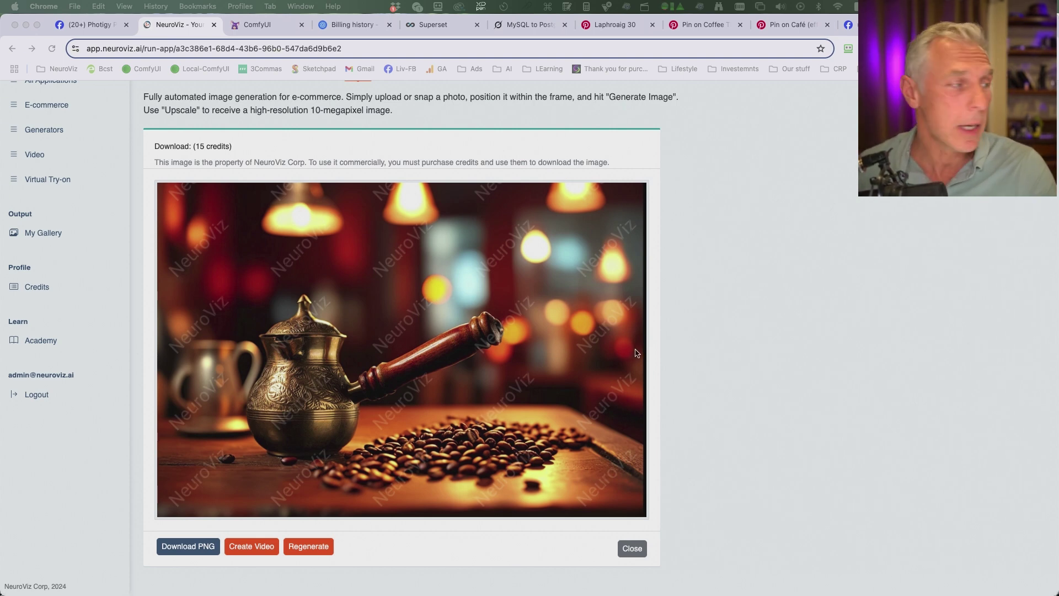
pyautogui.click(186, 546)
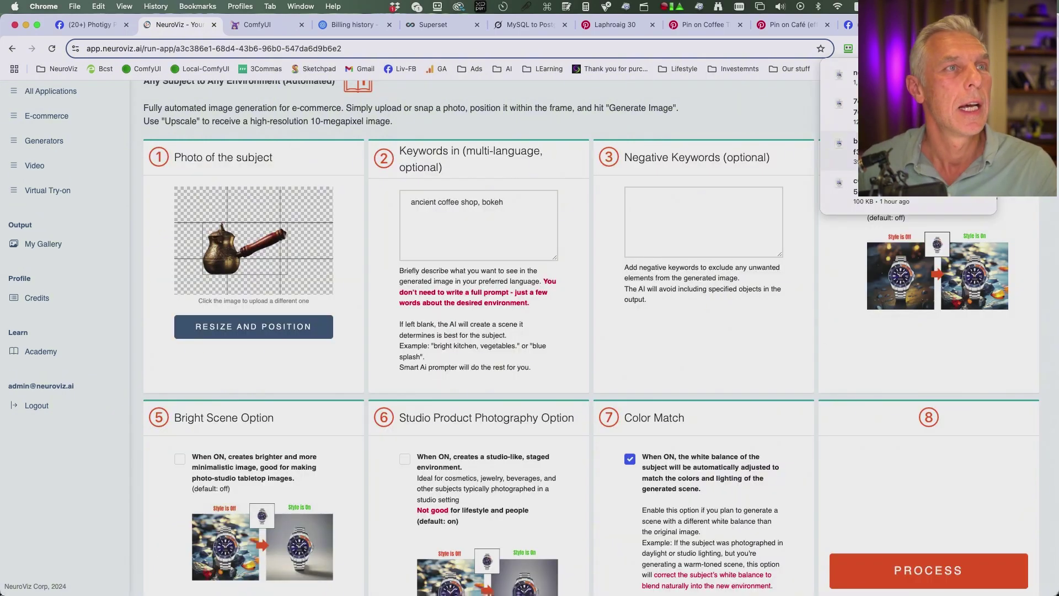
pyautogui.click(910, 78)
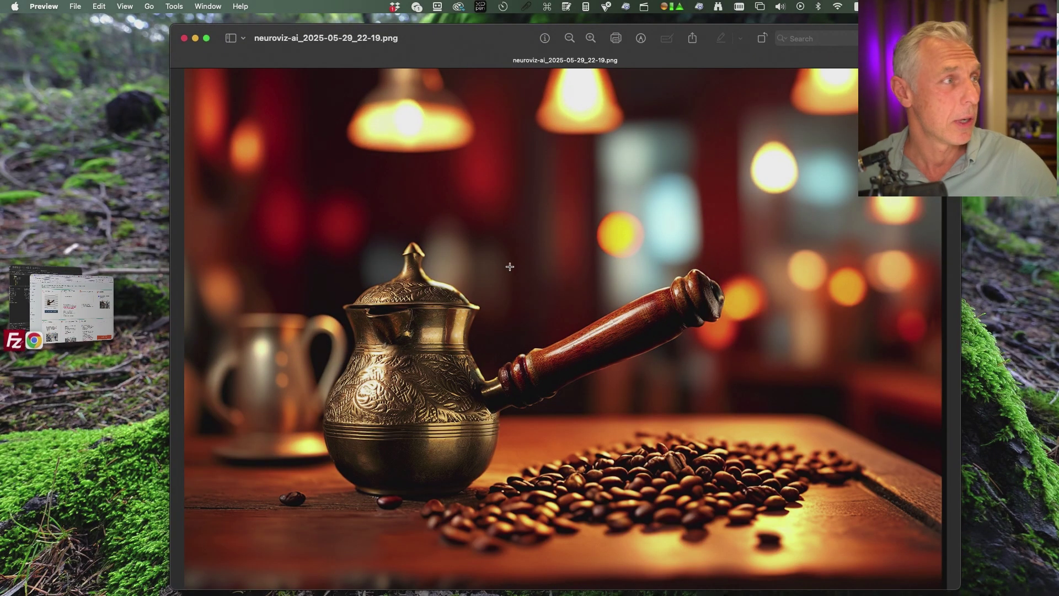
# - Marquee-select the pot handle and lid areas of the generated image for close inspection
pyautogui.moveTo(621, 251); pyautogui.dragTo(727, 314)
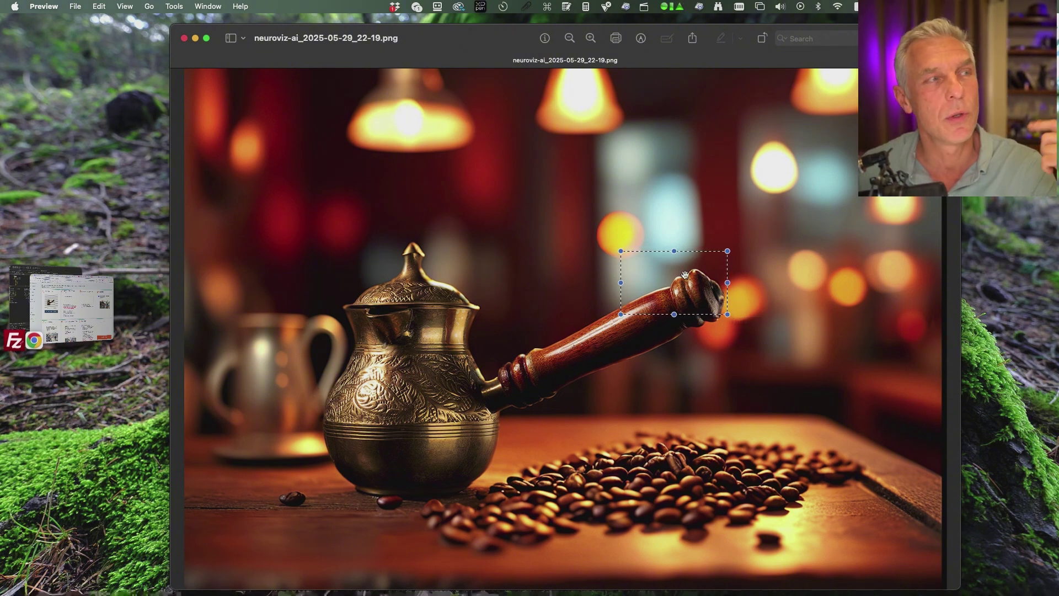
pyautogui.moveTo(579, 89); pyautogui.dragTo(616, 125)
pyautogui.click(525, 151)
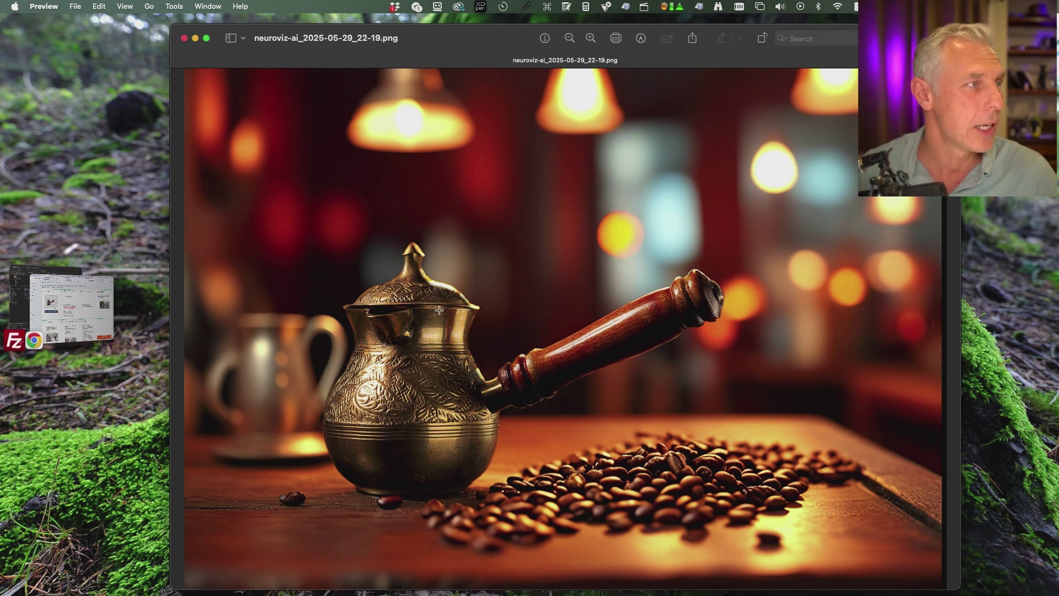
pyautogui.moveTo(421, 259); pyautogui.dragTo(485, 313)
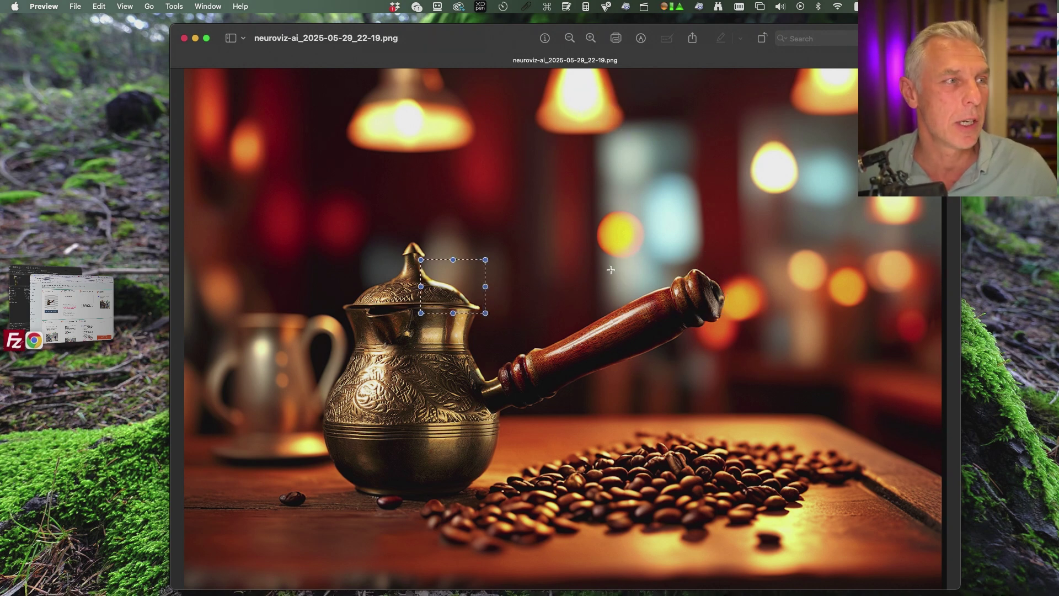
pyautogui.moveTo(602, 261); pyautogui.dragTo(719, 304)
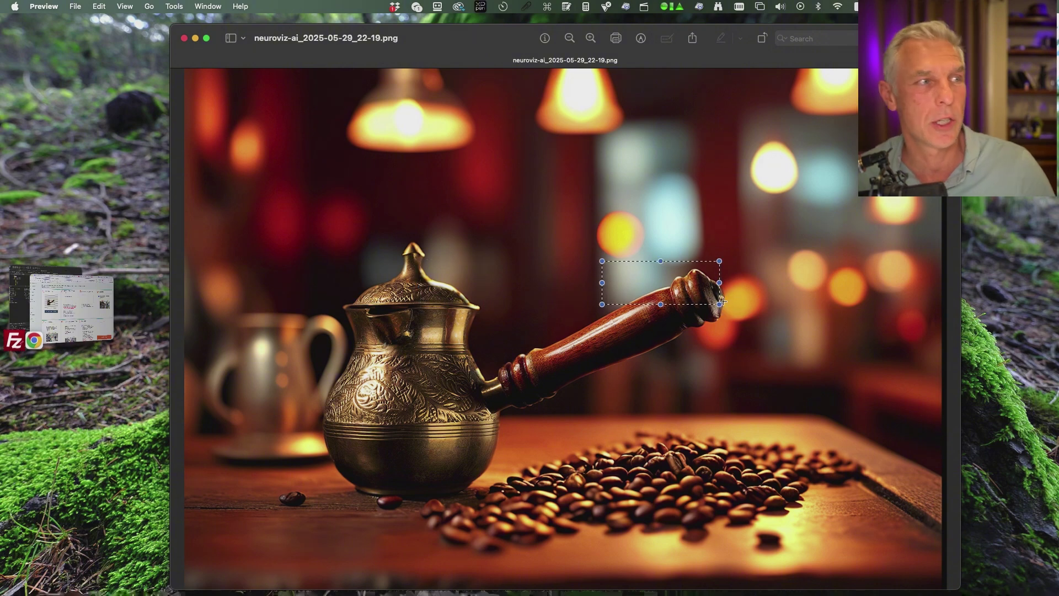
# - Compare against the original brass pot photo in the browser, then close the generated image
pyautogui.click(64, 309)
pyautogui.click(89, 24)
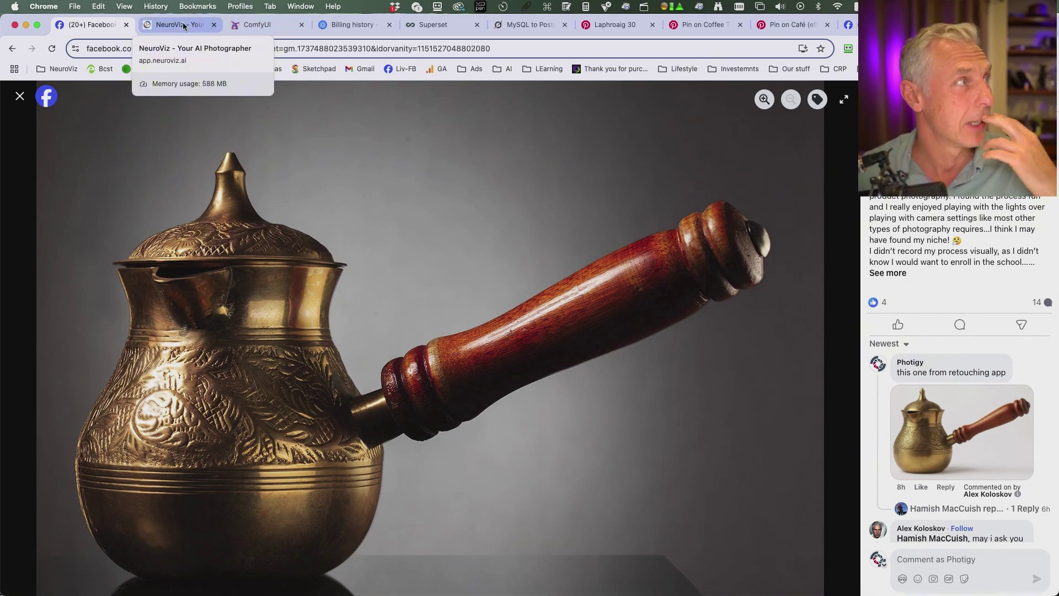
pyautogui.hotkey('ctrl', 'Up')
pyautogui.click(836, 267)
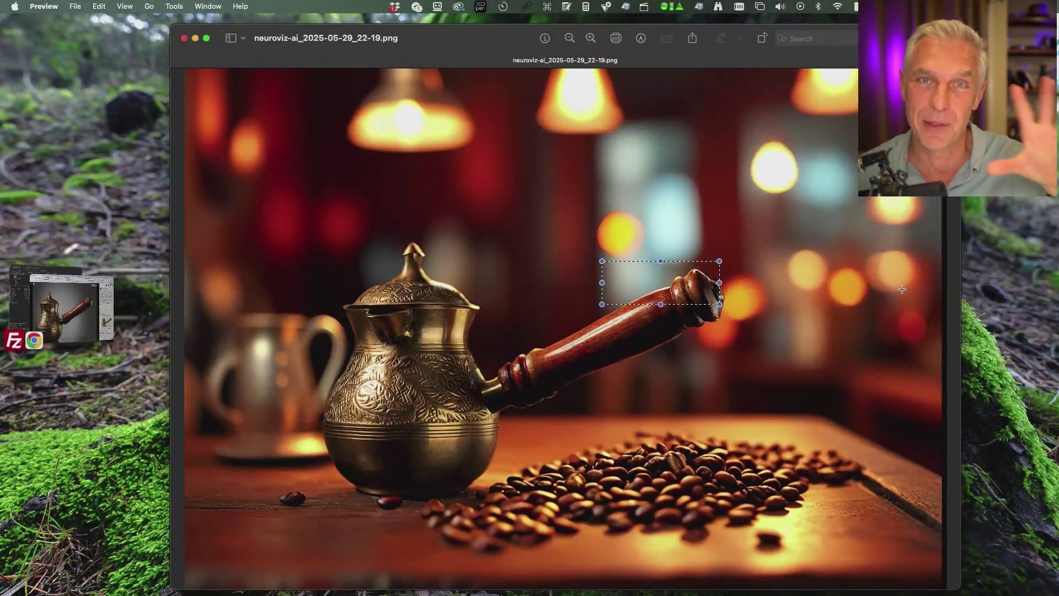
pyautogui.click(875, 291)
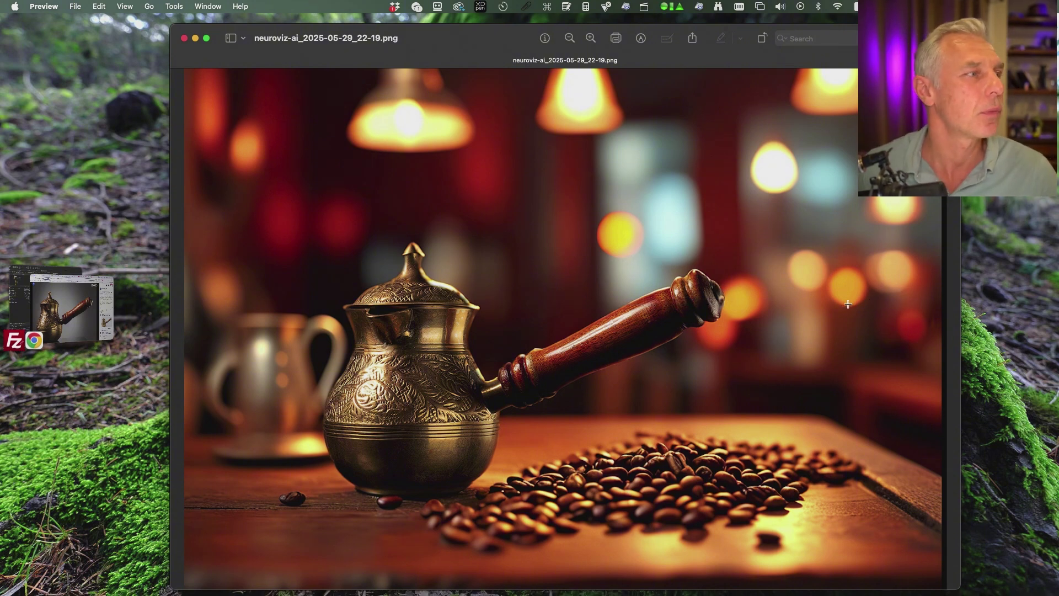
pyautogui.click(185, 38)
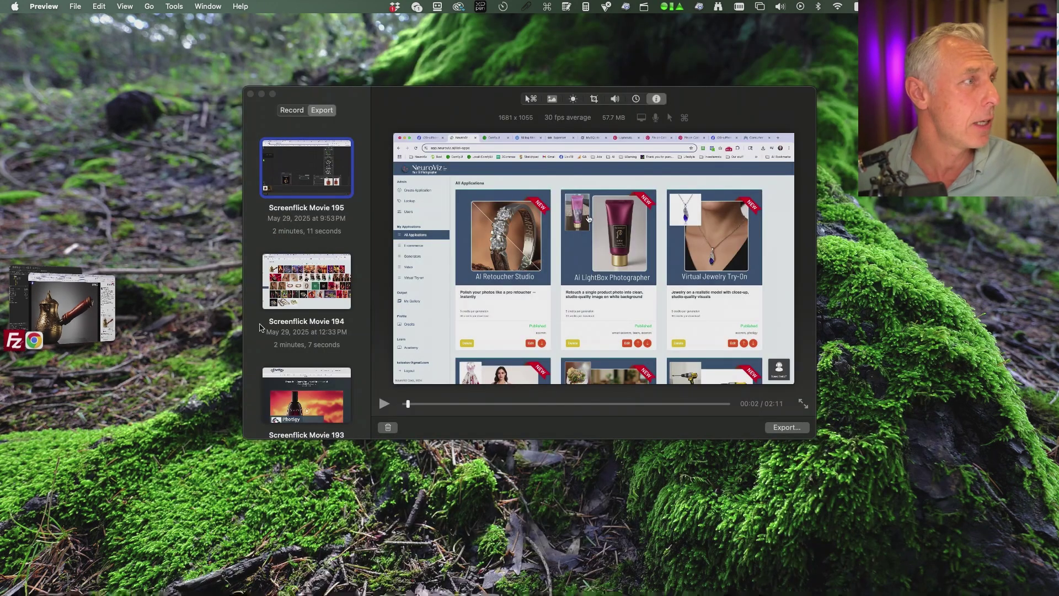
pyautogui.click(66, 306)
# - Shrink the coffee pot further in the landscape frame until Upscale is available, then confirm
pyautogui.click(180, 26)
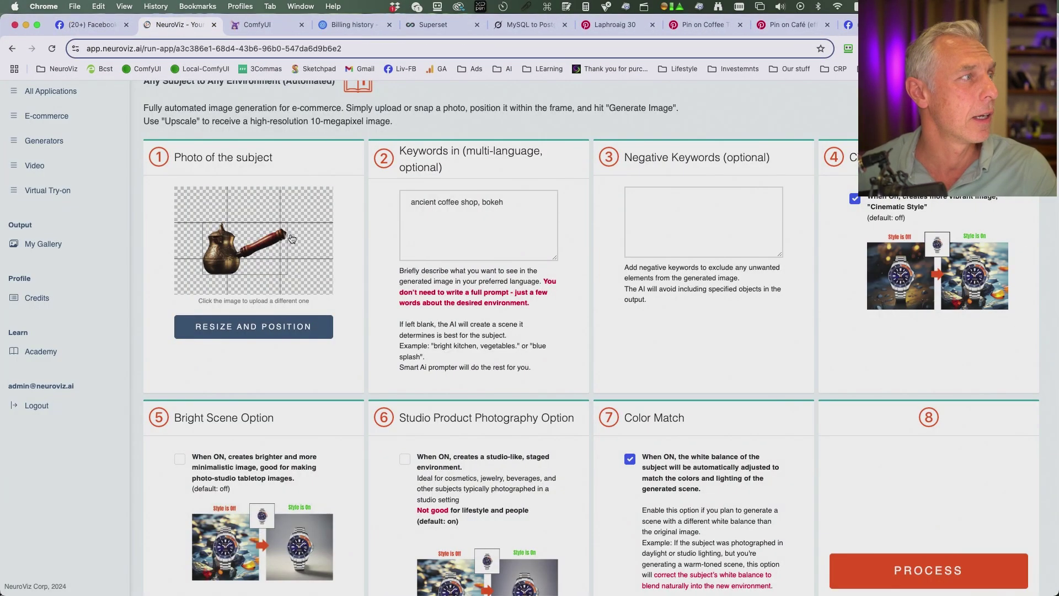
pyautogui.click(299, 328)
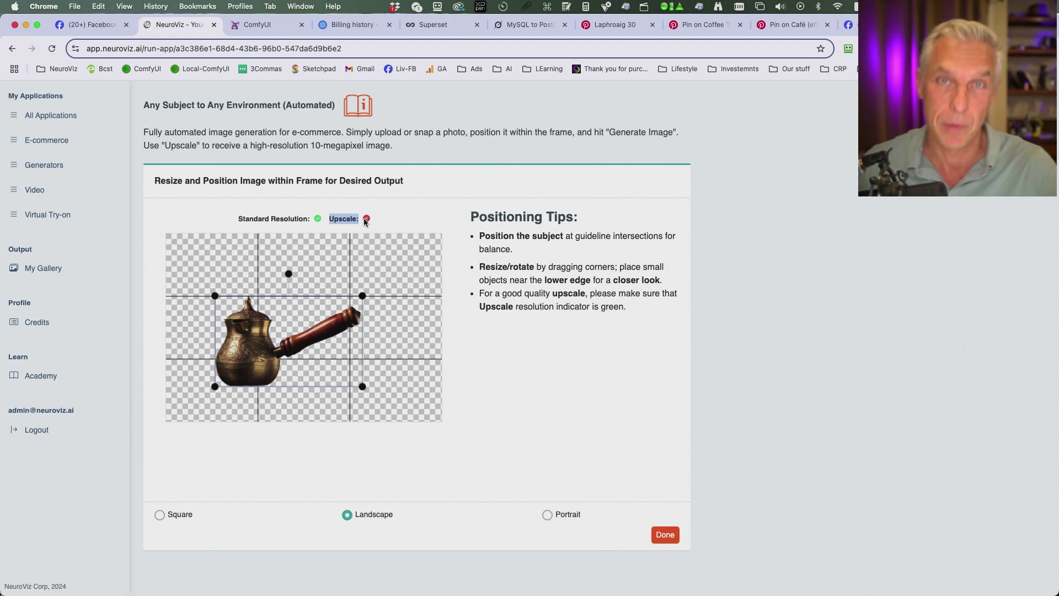
pyautogui.moveTo(362, 295); pyautogui.dragTo(337, 311)
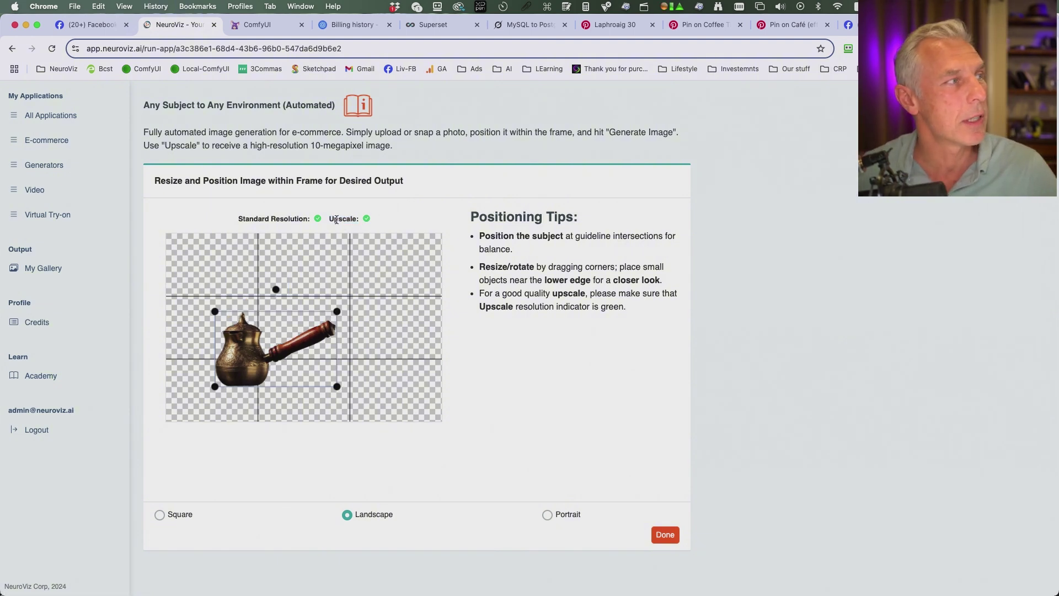
pyautogui.moveTo(336, 220); pyautogui.dragTo(355, 219)
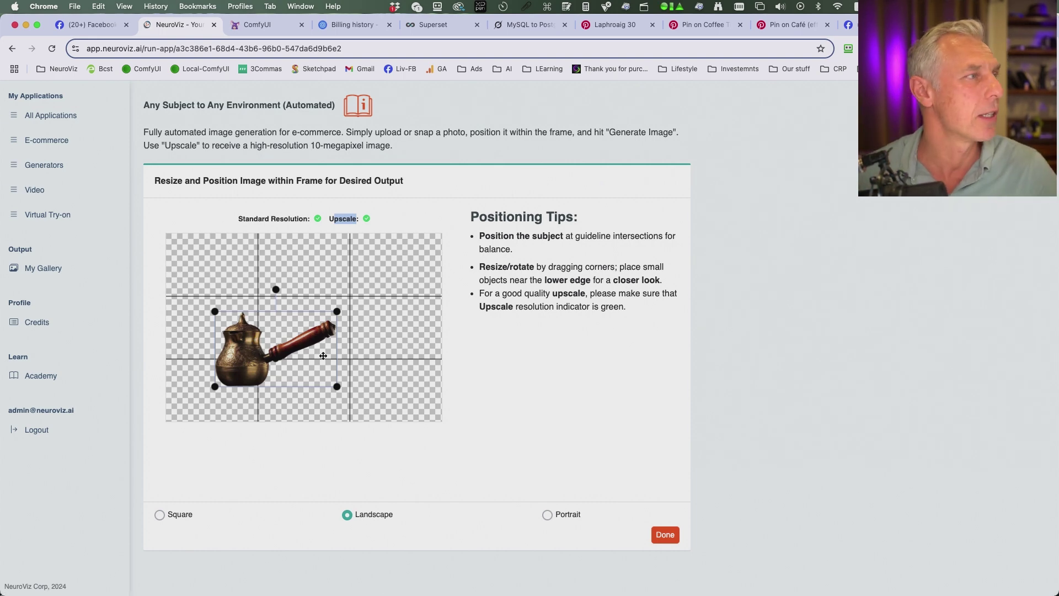
pyautogui.click(677, 532)
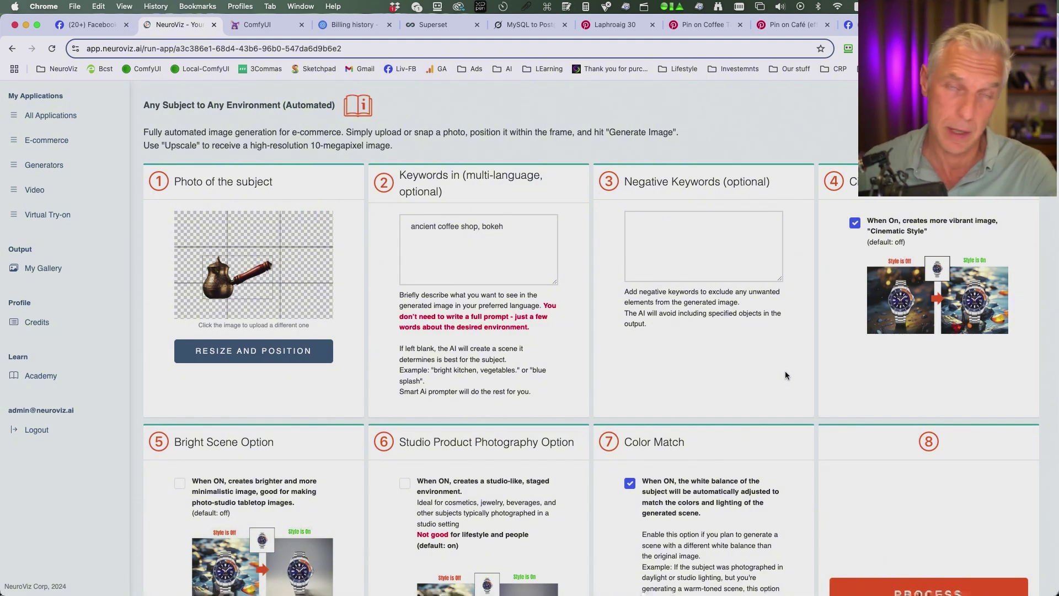
# - Readjust the coffee pot's size in the frame and turn off Cinematic Style
pyautogui.click(512, 228)
pyautogui.click(253, 350)
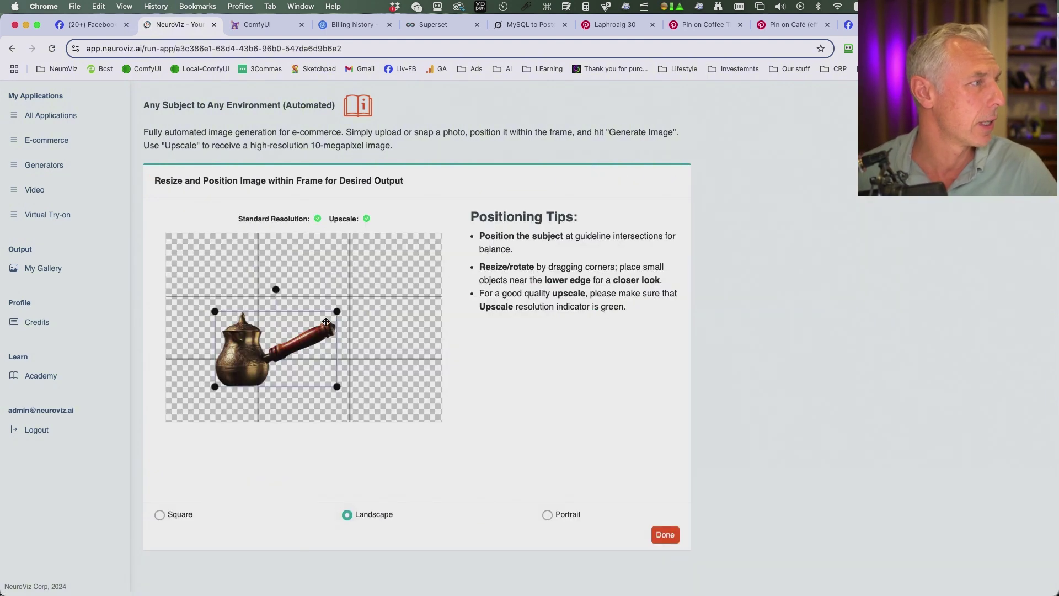
pyautogui.moveTo(338, 312); pyautogui.dragTo(362, 298)
pyautogui.click(665, 534)
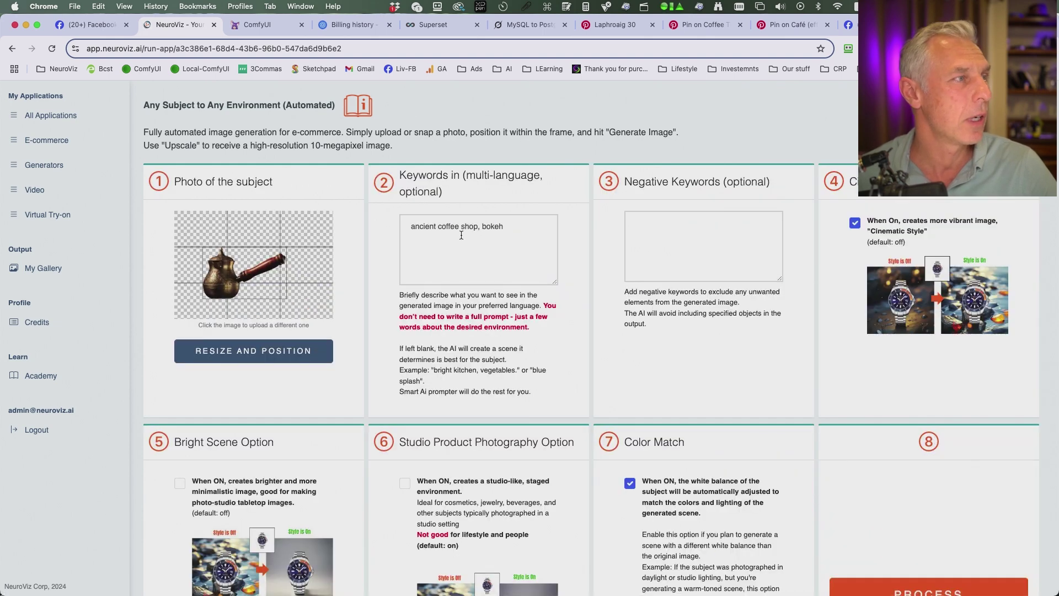
pyautogui.moveTo(503, 226); pyautogui.dragTo(411, 224)
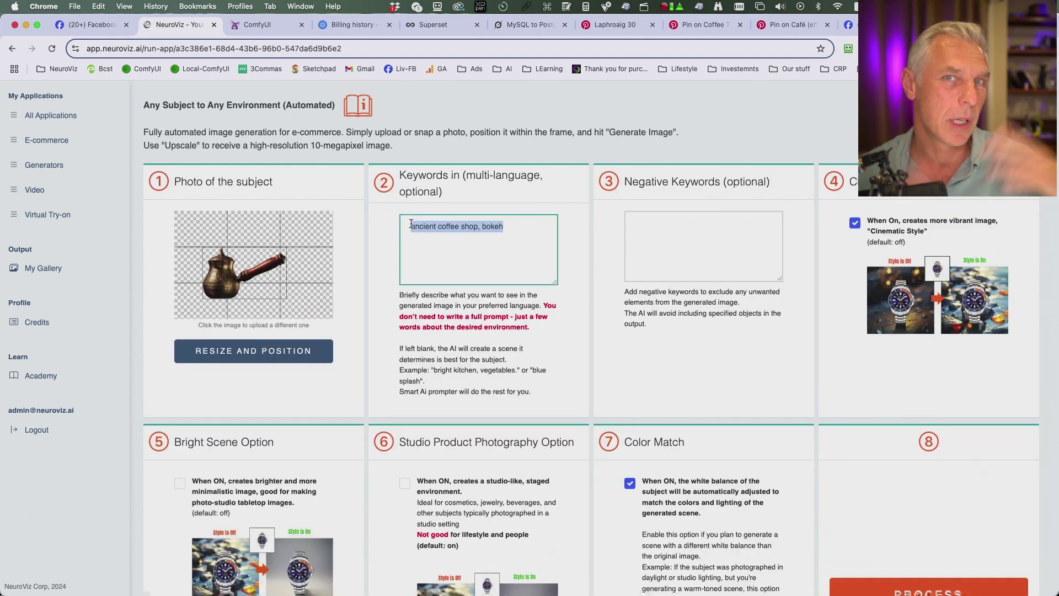
pyautogui.click(854, 223)
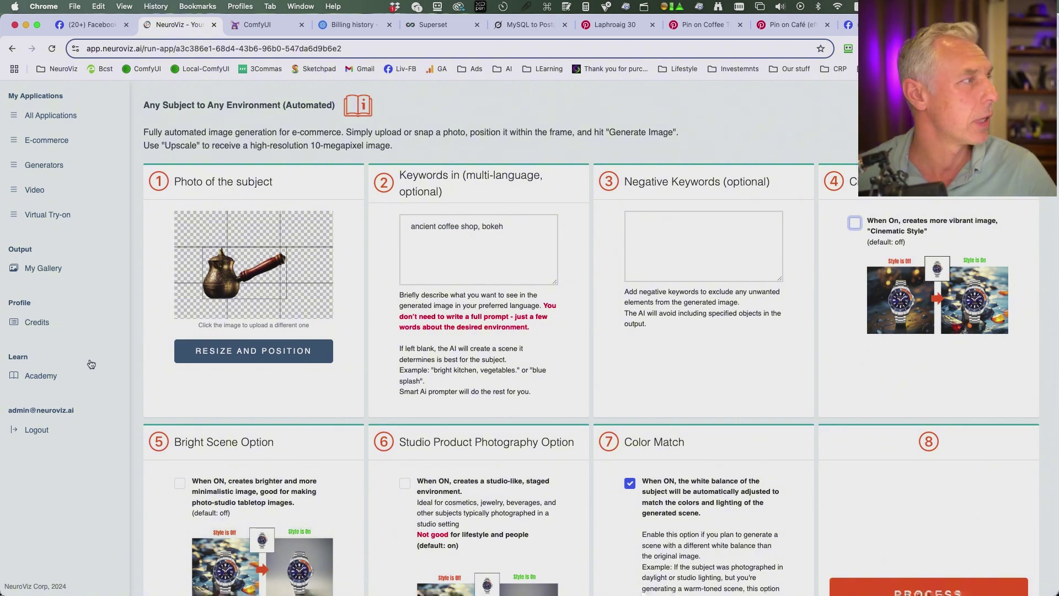
# - Open the Smart Photo Creator + Style Transfer app from All Applications
pyautogui.click(51, 115)
pyautogui.scroll(-10, 916, 536)
pyautogui.scroll(-2, 915, 540)
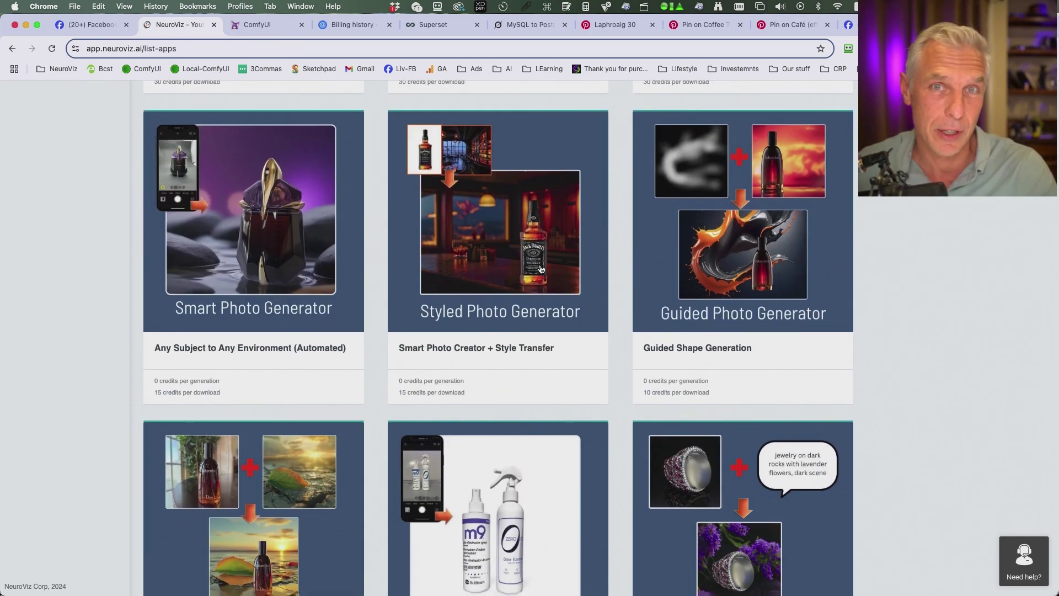
pyautogui.click(540, 268)
pyautogui.scroll(5, 683, 384)
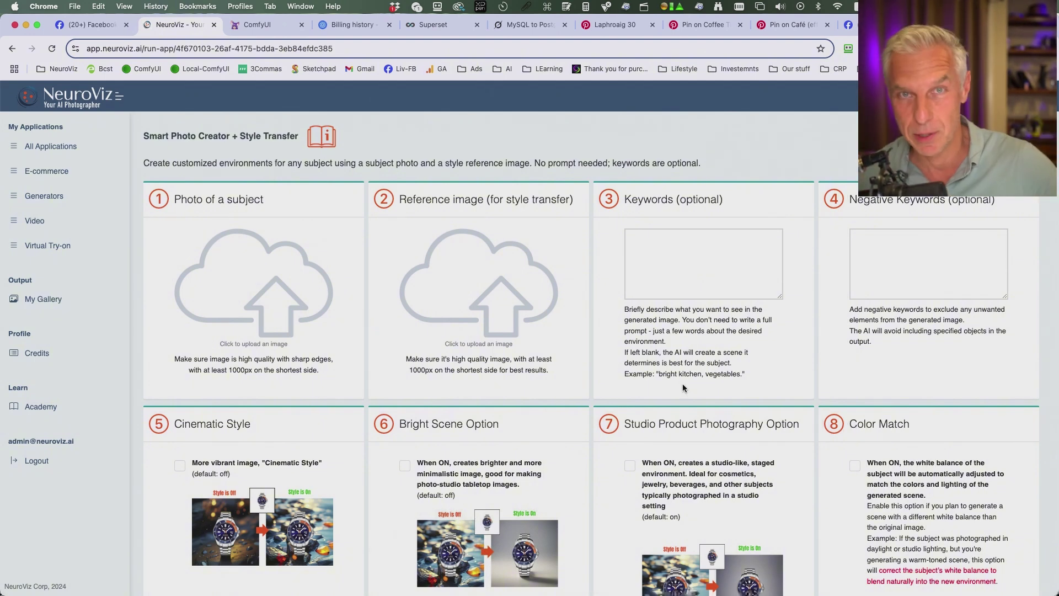
# - Pick the brass coffee pot from the gallery, set Landscape, resize it and confirm
pyautogui.click(319, 315)
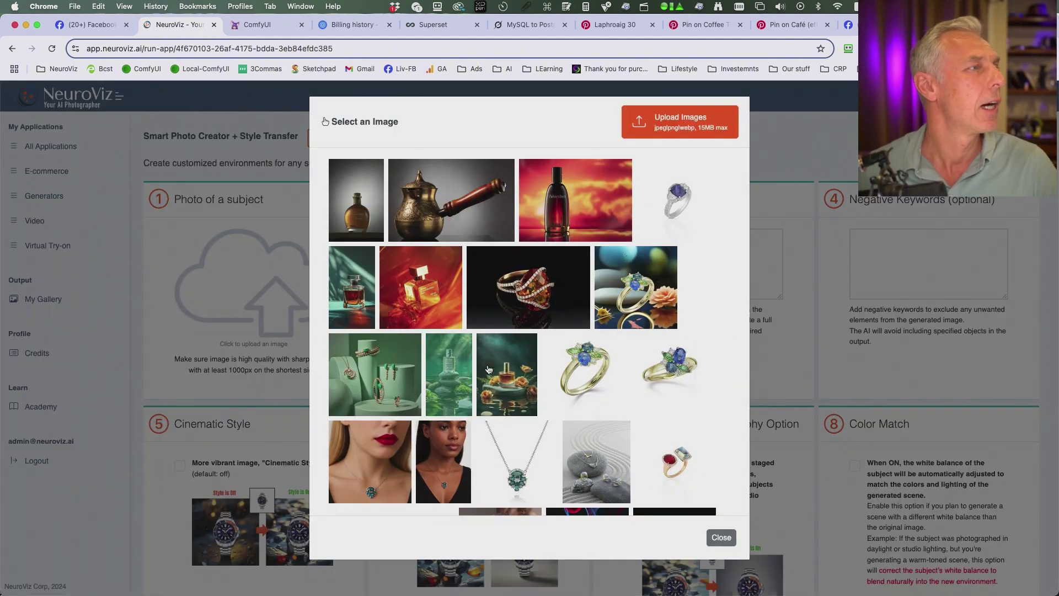
pyautogui.click(451, 204)
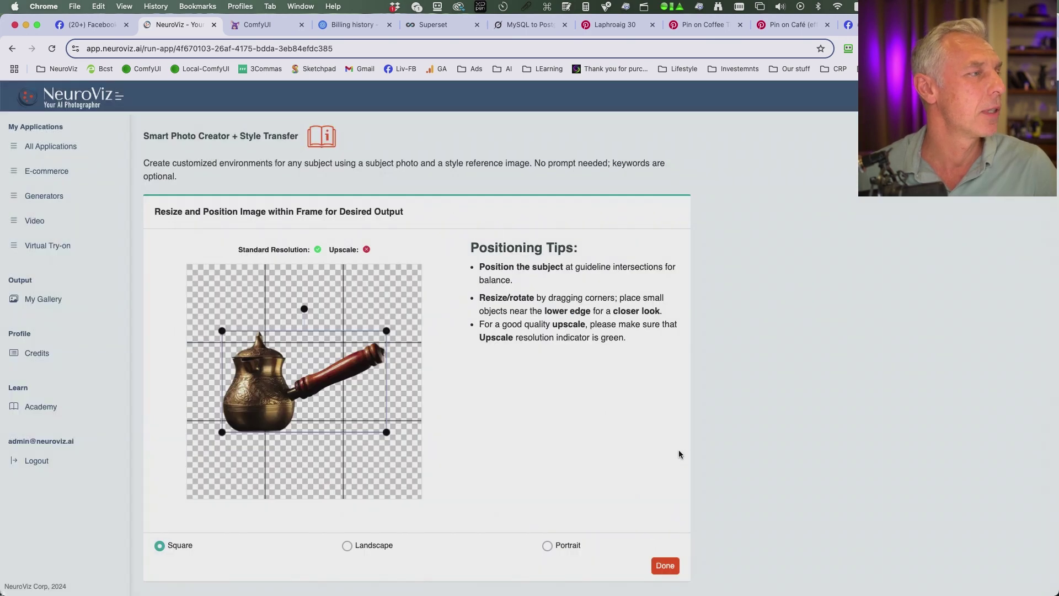
pyautogui.click(347, 546)
pyautogui.moveTo(384, 325); pyautogui.dragTo(368, 329)
pyautogui.click(749, 293)
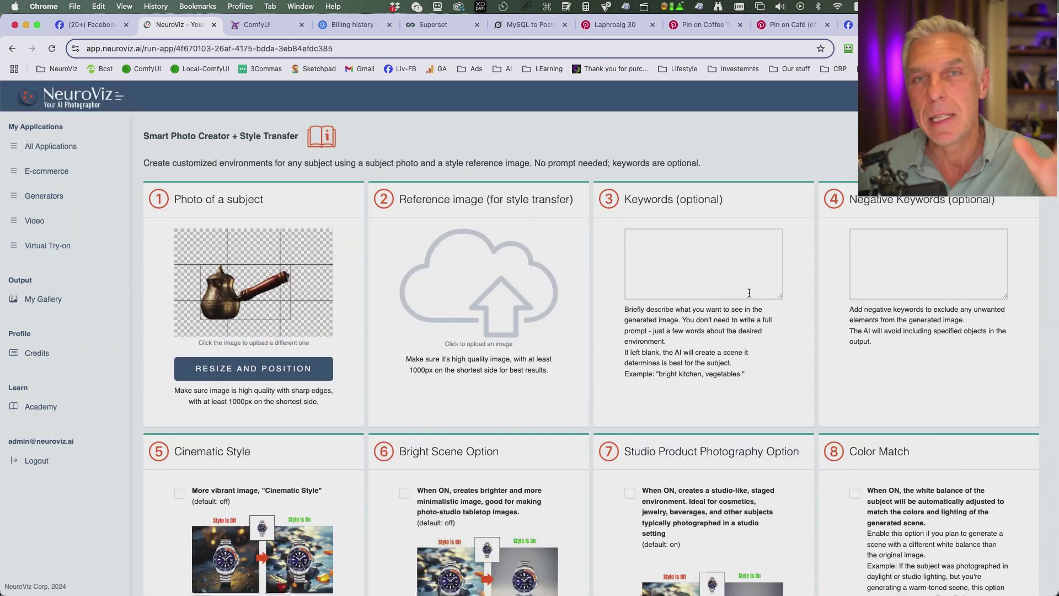
pyautogui.click(653, 267)
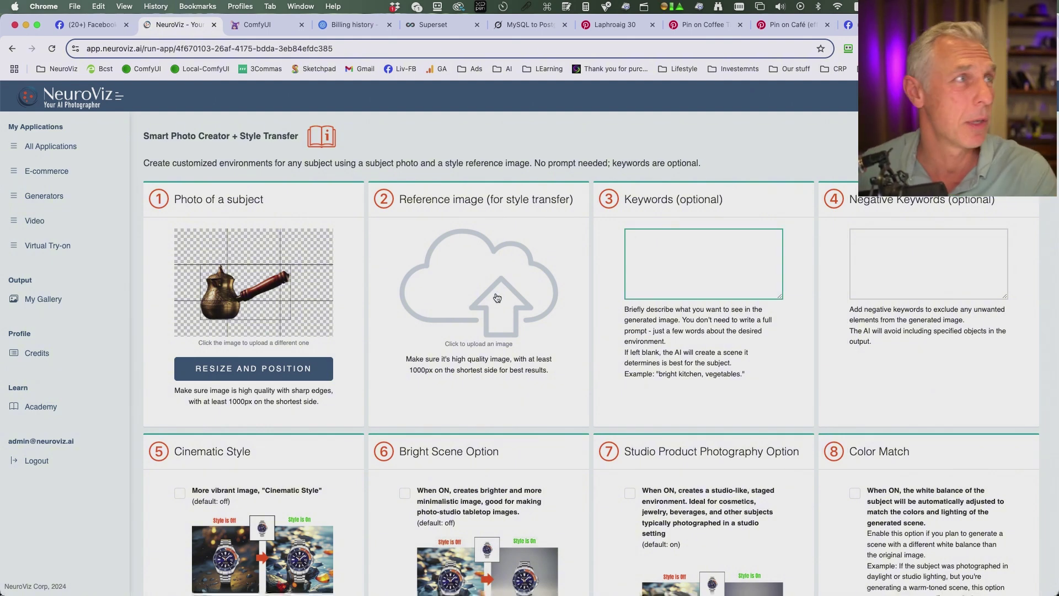
# - Look through the coffee cup and Turkish coffee pins on Pinterest, then return to NeuroViz
pyautogui.click(711, 27)
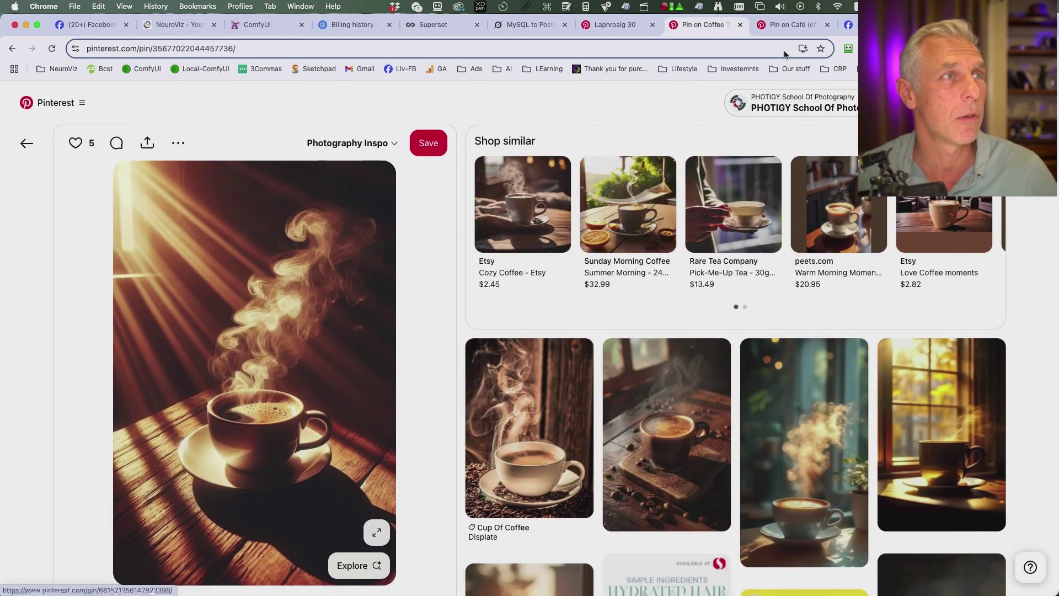
pyautogui.hotkey('ctrl', 'Tab')
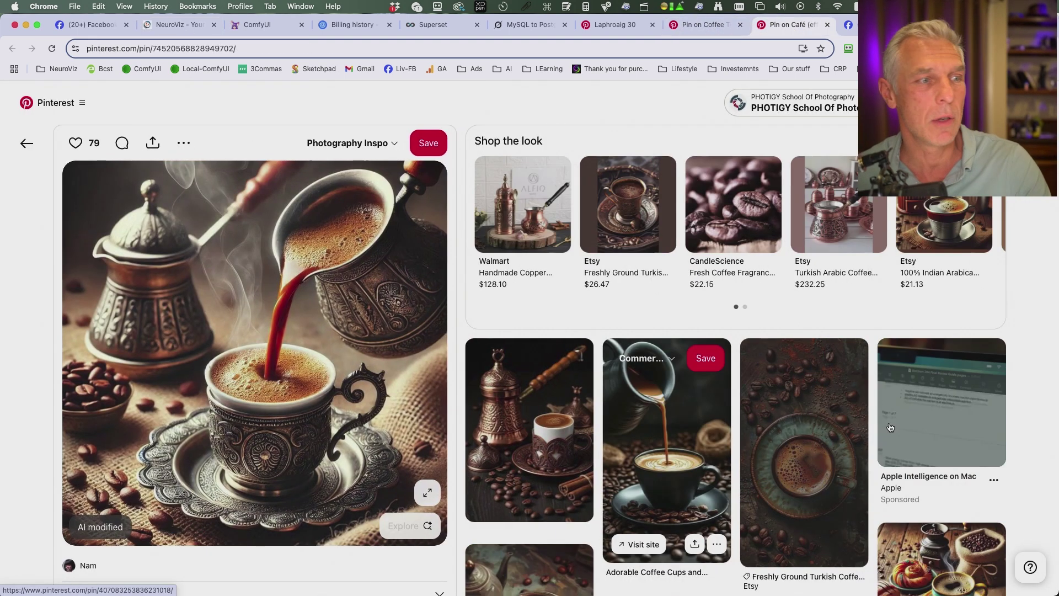
pyautogui.scroll(-3, 332, 372)
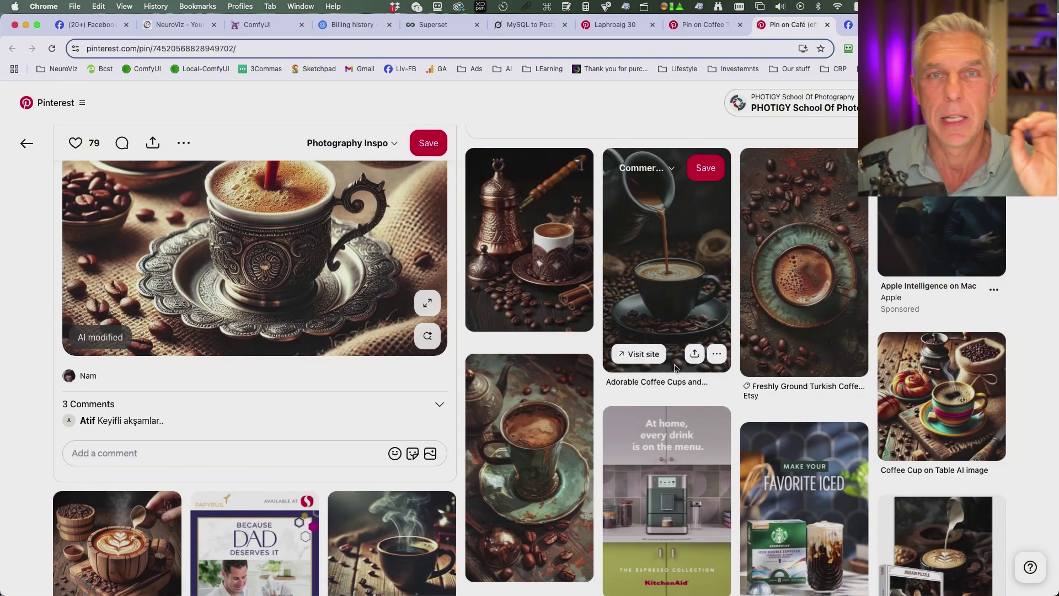
pyautogui.press('super+2')
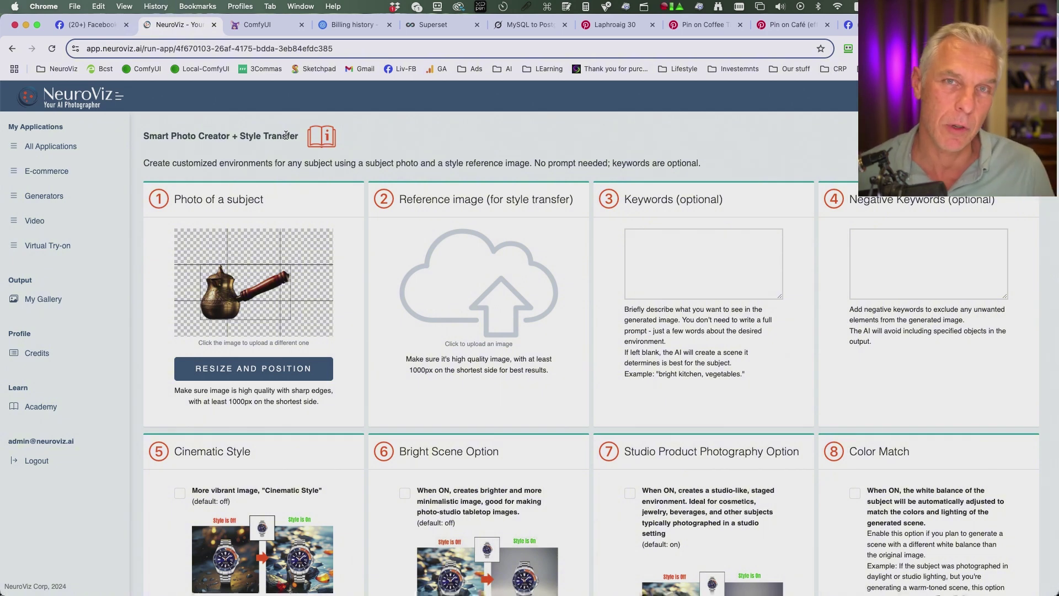
# - Upload the steaming coffee cup photo from the Lesson folder as the style reference
pyautogui.click(523, 287)
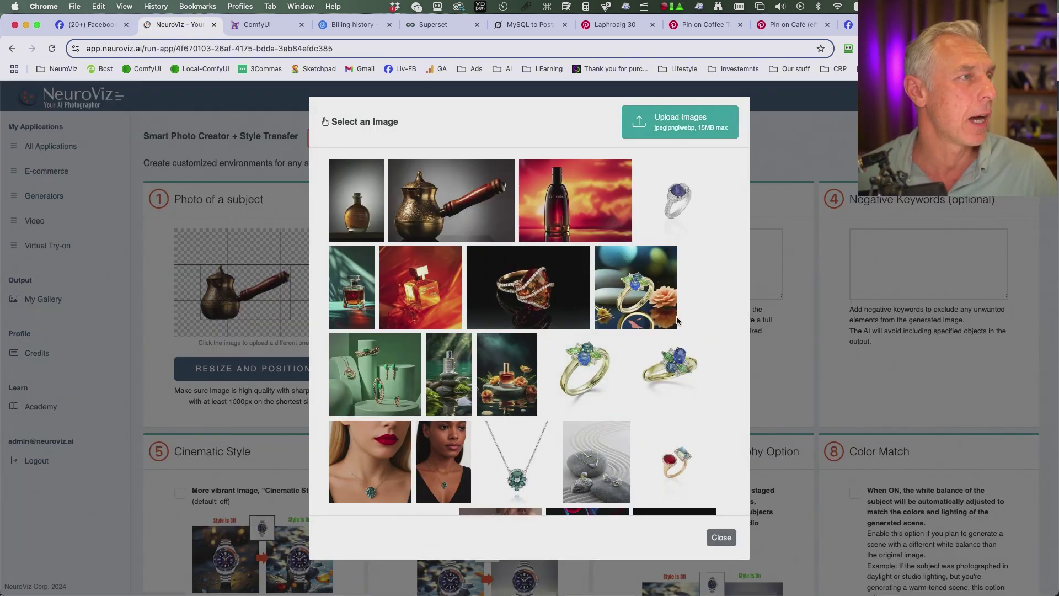
pyautogui.click(680, 118)
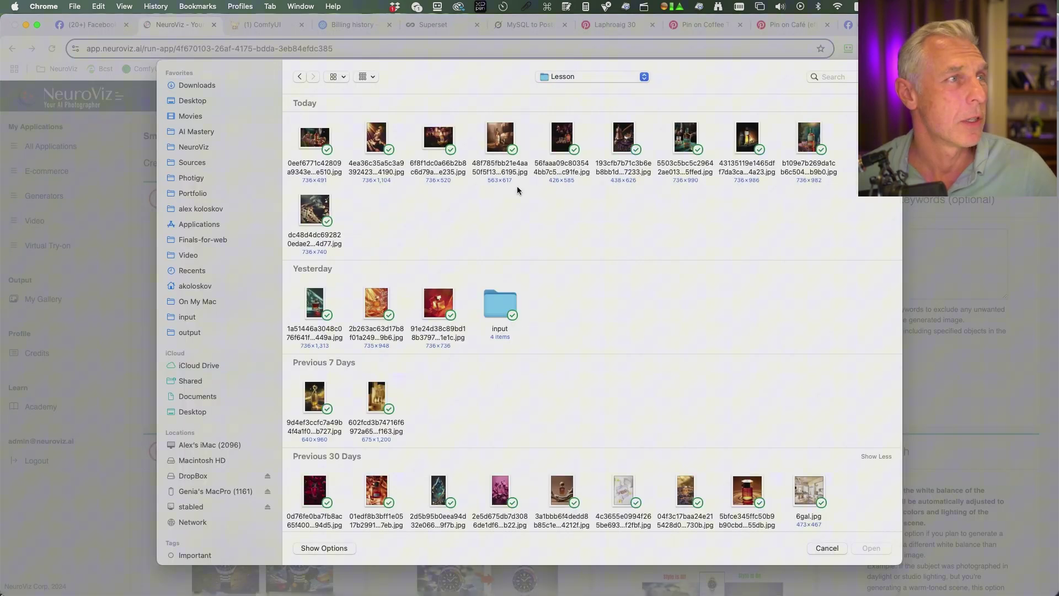
pyautogui.press('space')
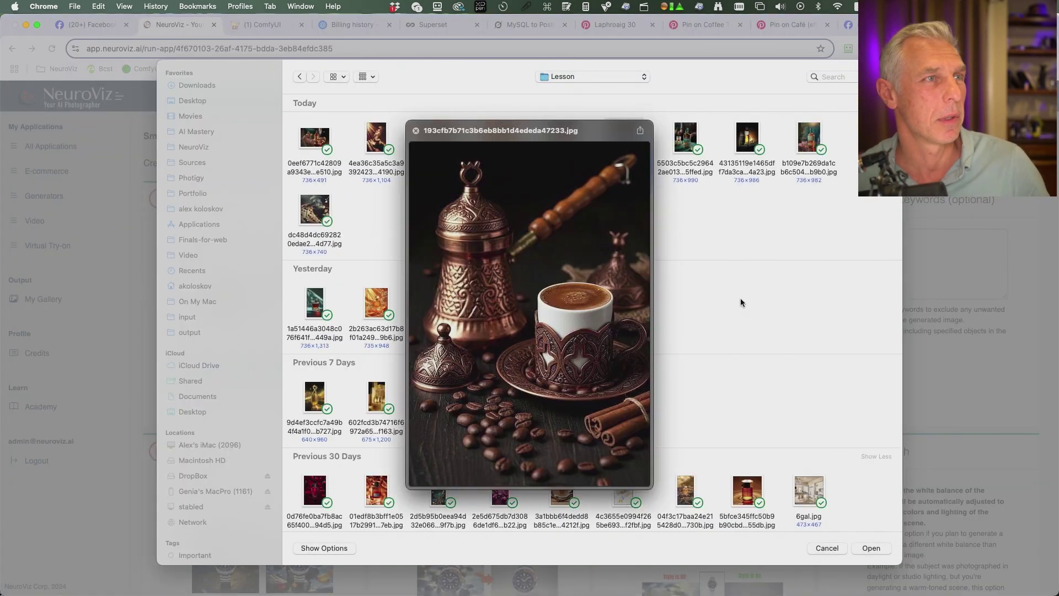
pyautogui.press('space')
pyautogui.click(306, 205)
pyautogui.press('space')
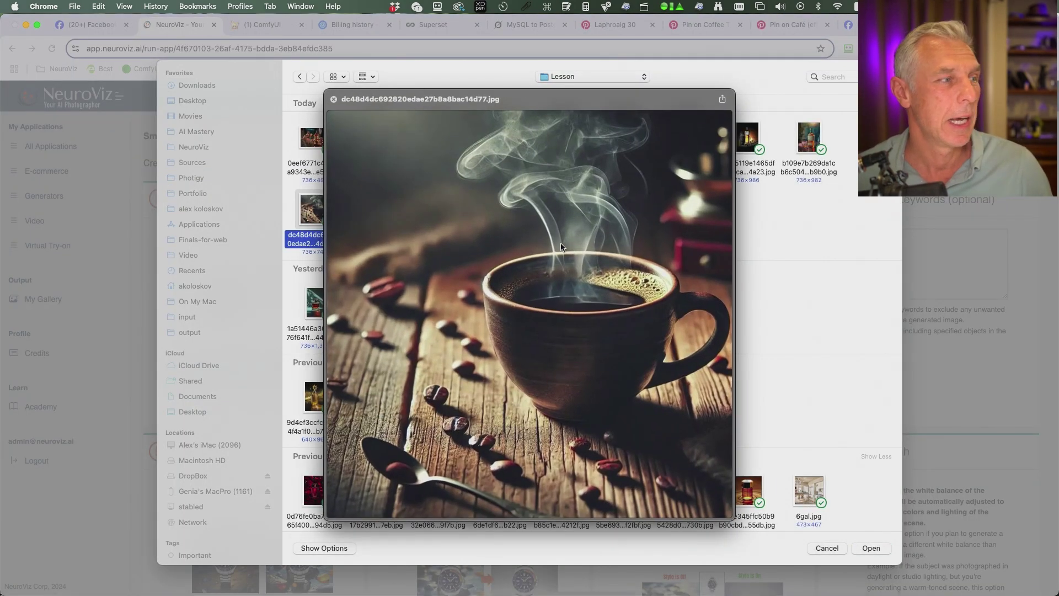
pyautogui.press('space')
pyautogui.press('Return')
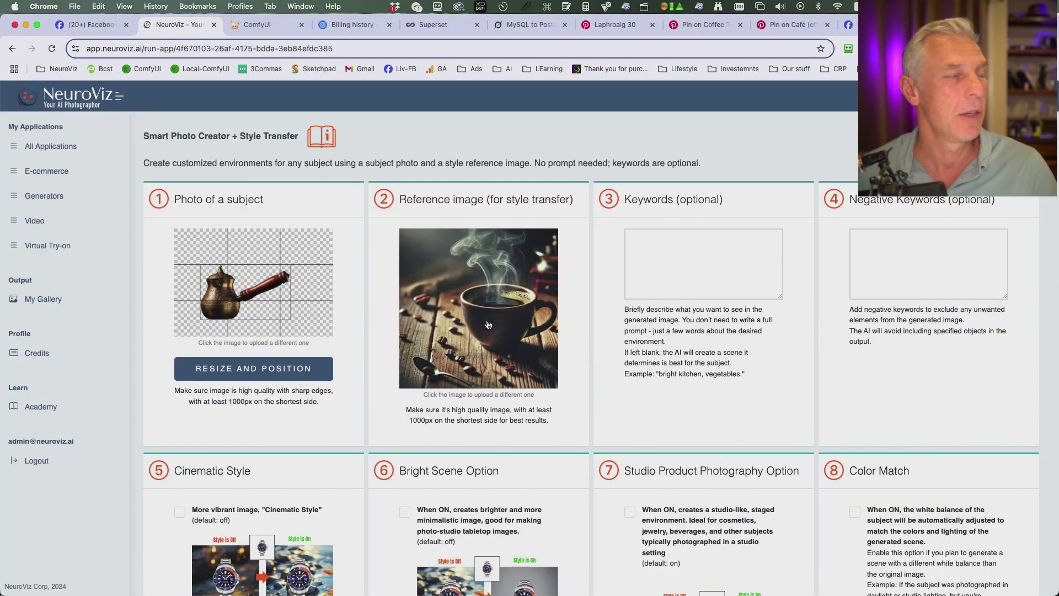
# - Run PROCESS to generate the coffee pot scene styled after the coffee cup reference
pyautogui.scroll(-10, 587, 360)
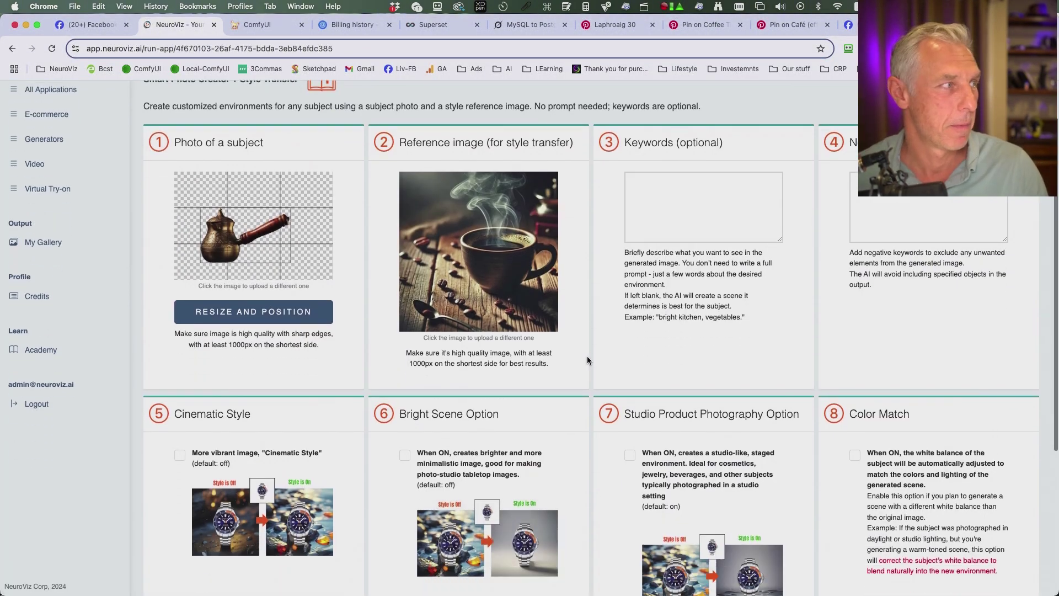
pyautogui.scroll(4, 587, 360)
pyautogui.scroll(2, 586, 356)
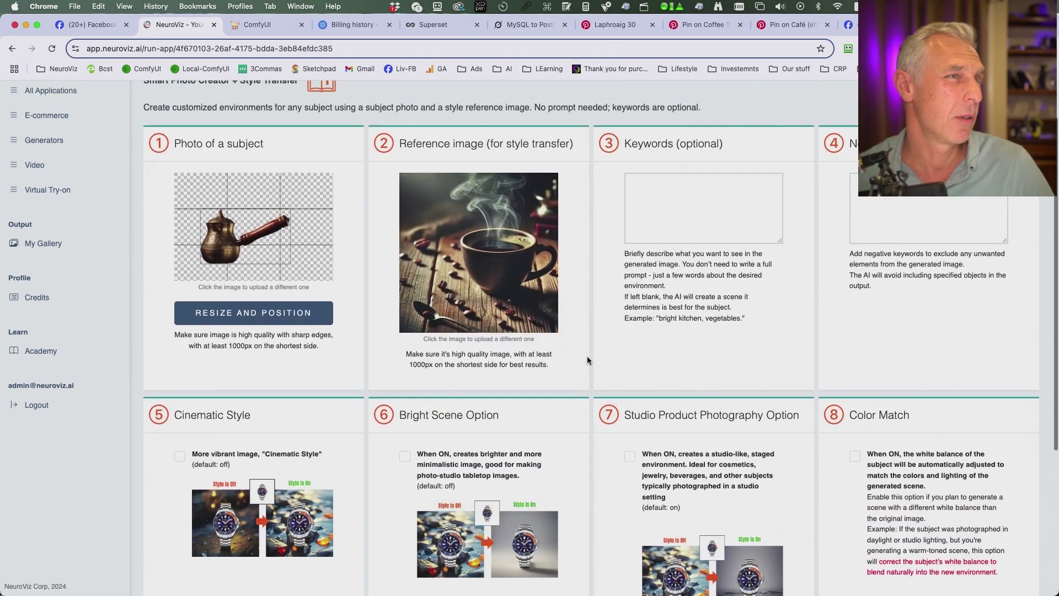
pyautogui.scroll(-5, 587, 355)
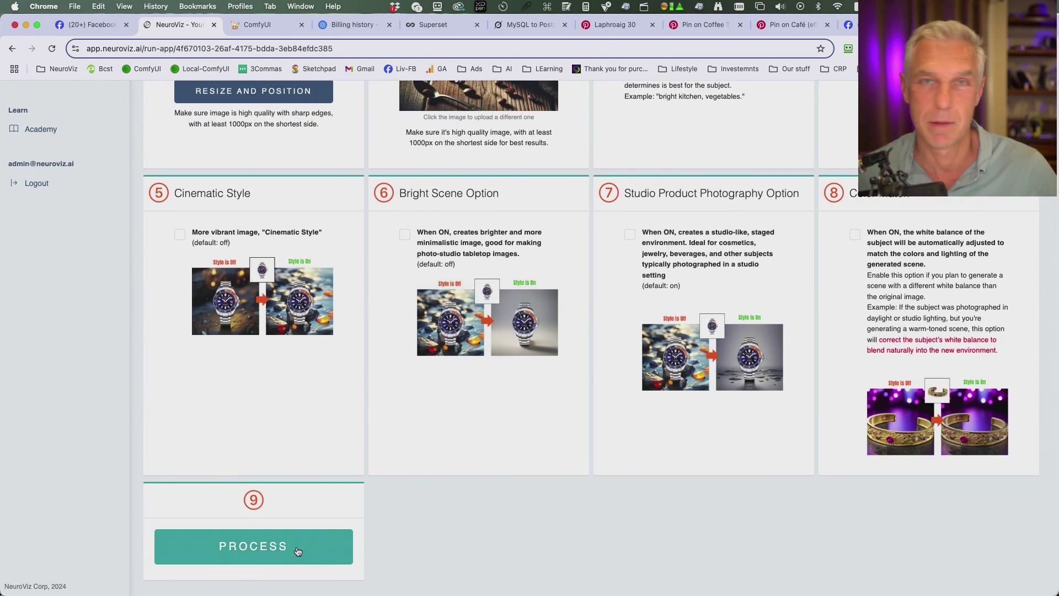
pyautogui.click(297, 551)
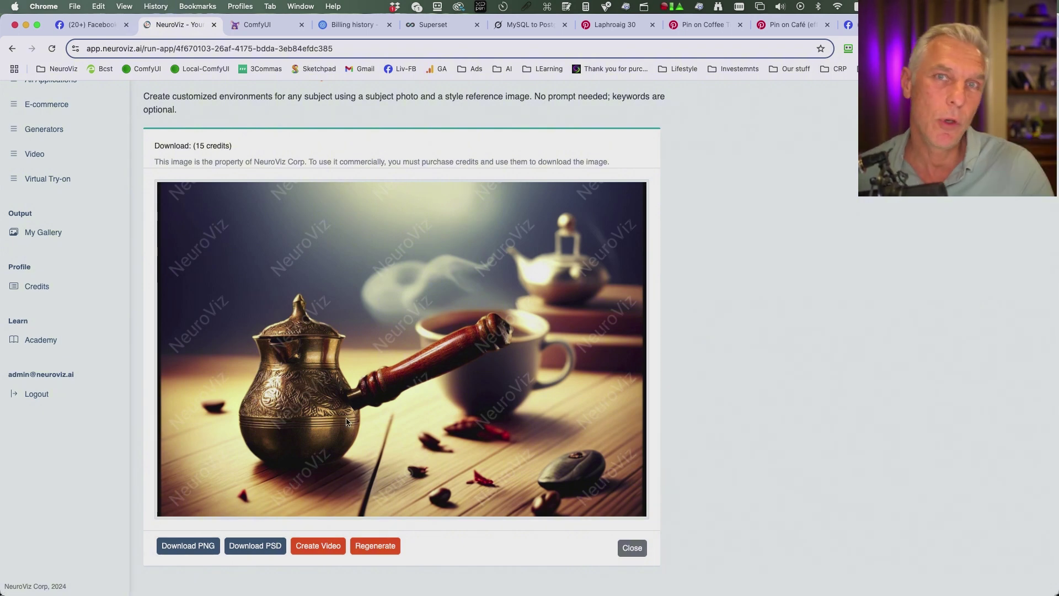
# - Download the coffee-pot result as a layered PSD, open it in Photoshop, and hide Layer 3
pyautogui.click(275, 551)
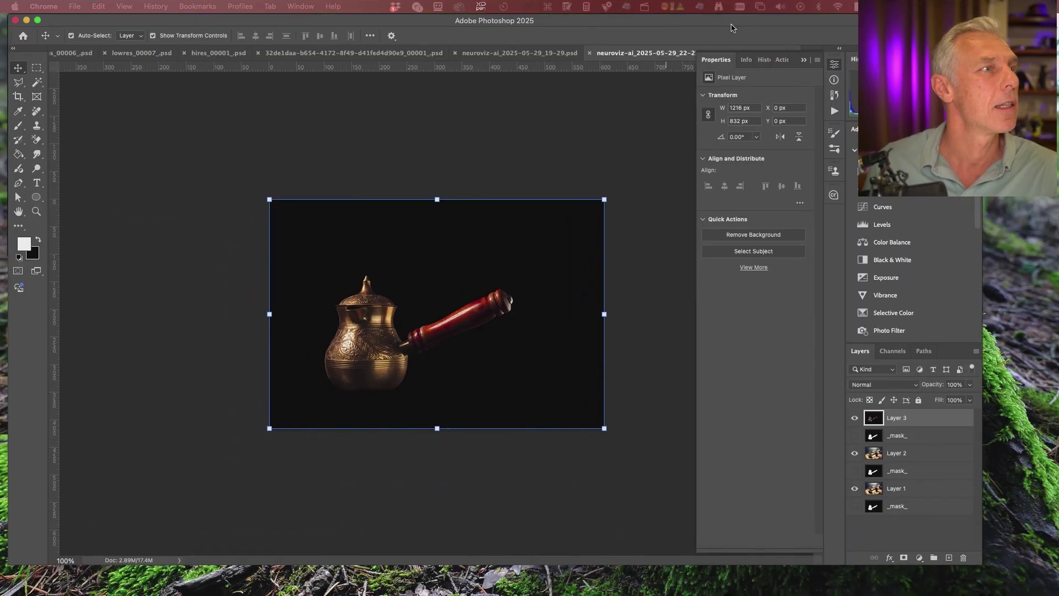
pyautogui.click(730, 27)
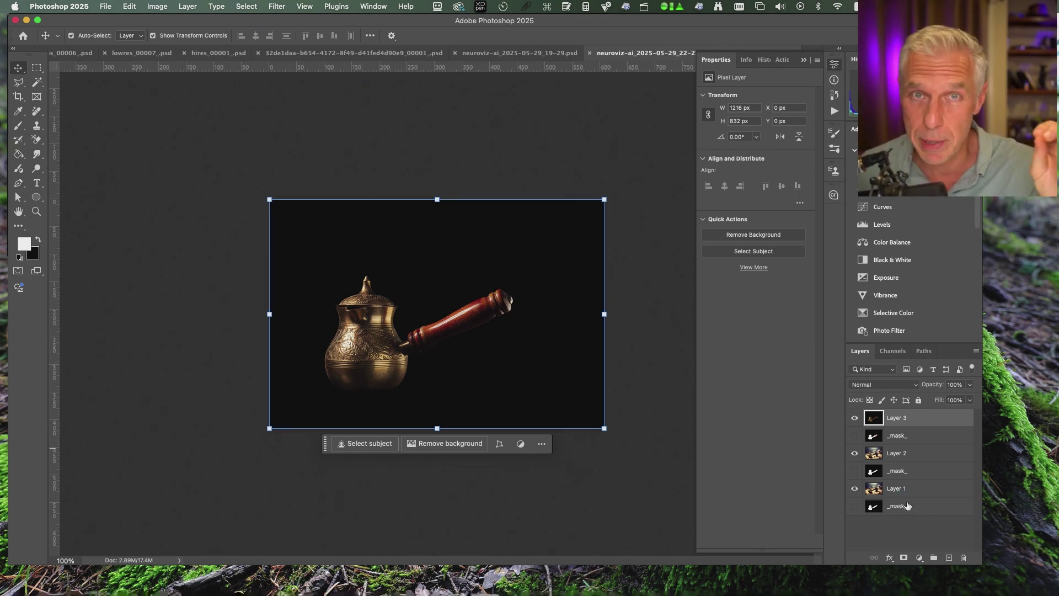
pyautogui.click(854, 419)
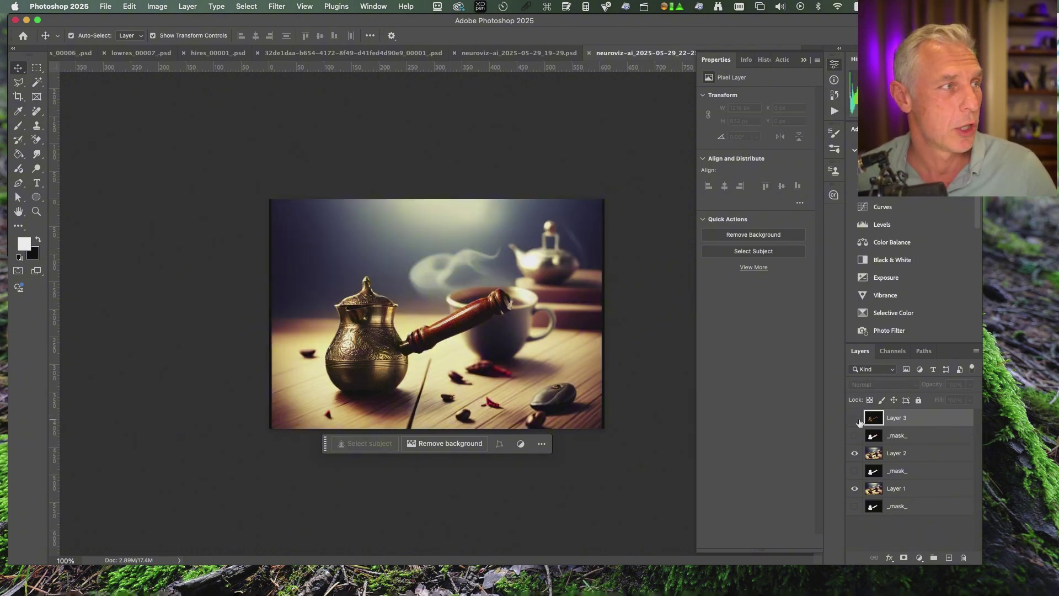
pyautogui.click(855, 418)
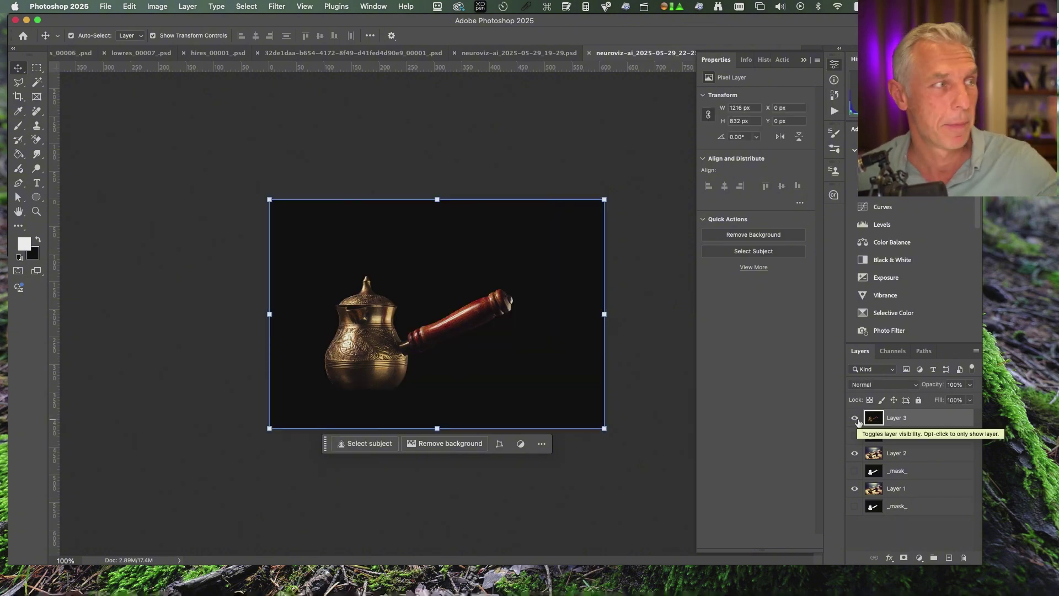
pyautogui.click(855, 418)
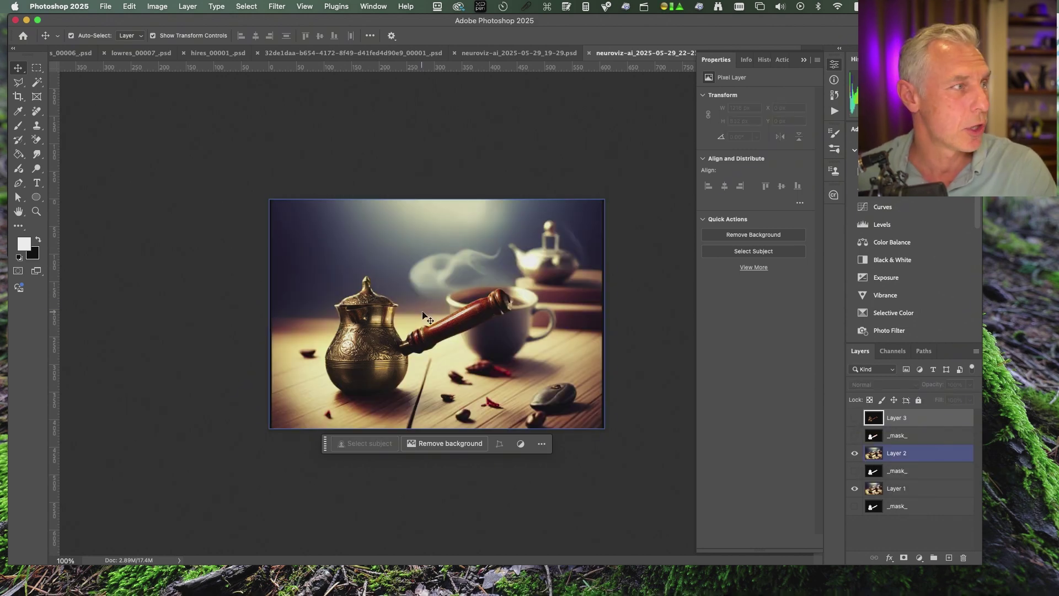
pyautogui.hotkey('alt', '[')
pyautogui.hotkey('alt', ']')
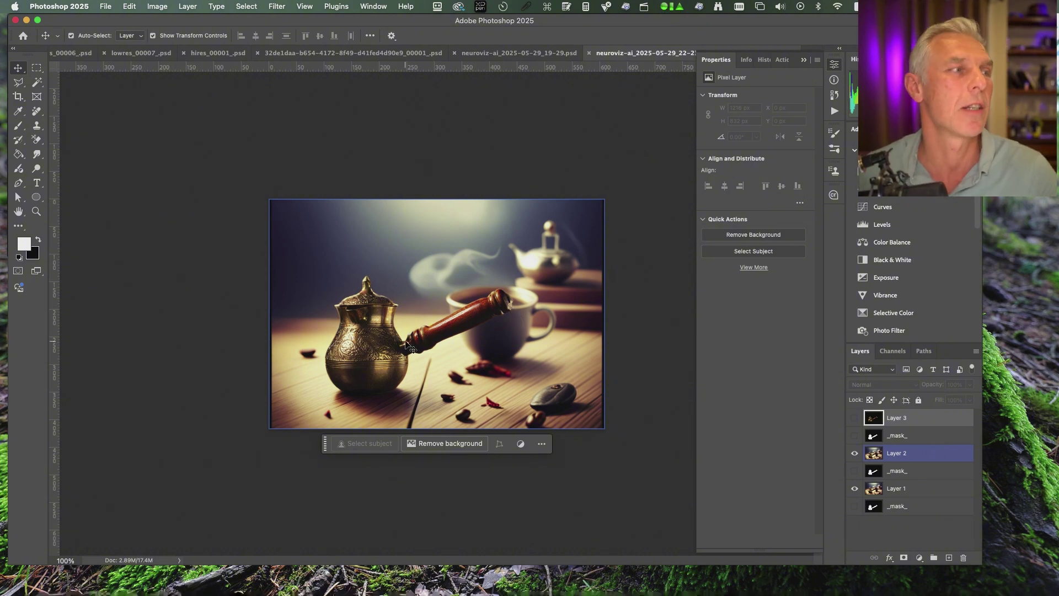
# - Hide Layer 2 so only Layer 1's scene shows, and zoom in on the coffee pot
pyautogui.click(617, 353)
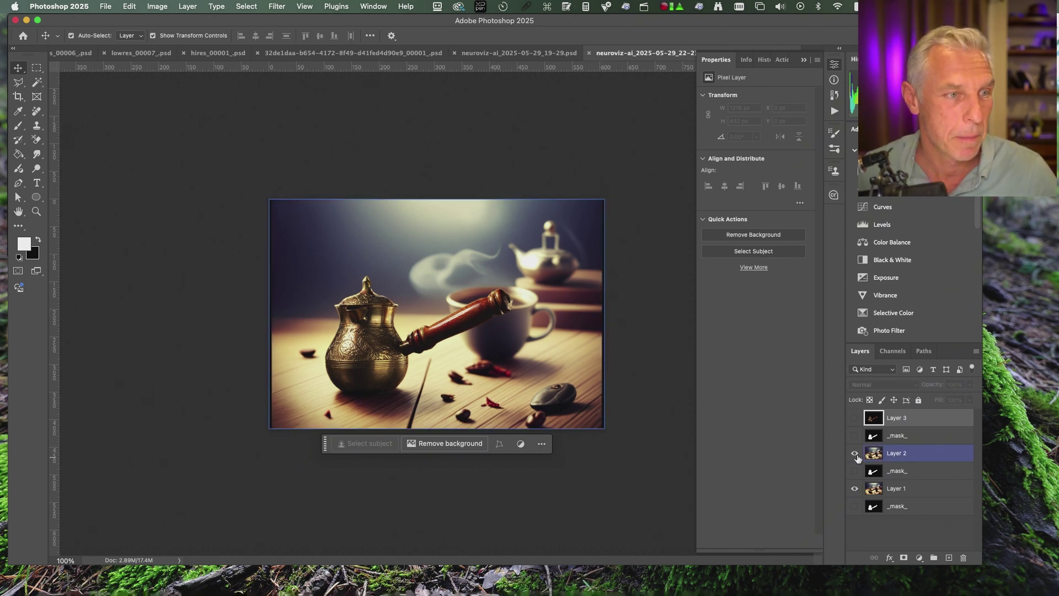
pyautogui.click(854, 452)
pyautogui.press('z')
pyautogui.click(438, 326)
# - At 200% zoom on the handle, turn Layer 2 and Layer 3 back on, comparing detail
pyautogui.click(383, 326)
pyautogui.hscroll(5, 386, 326)
pyautogui.hscroll(-5, 496, 358)
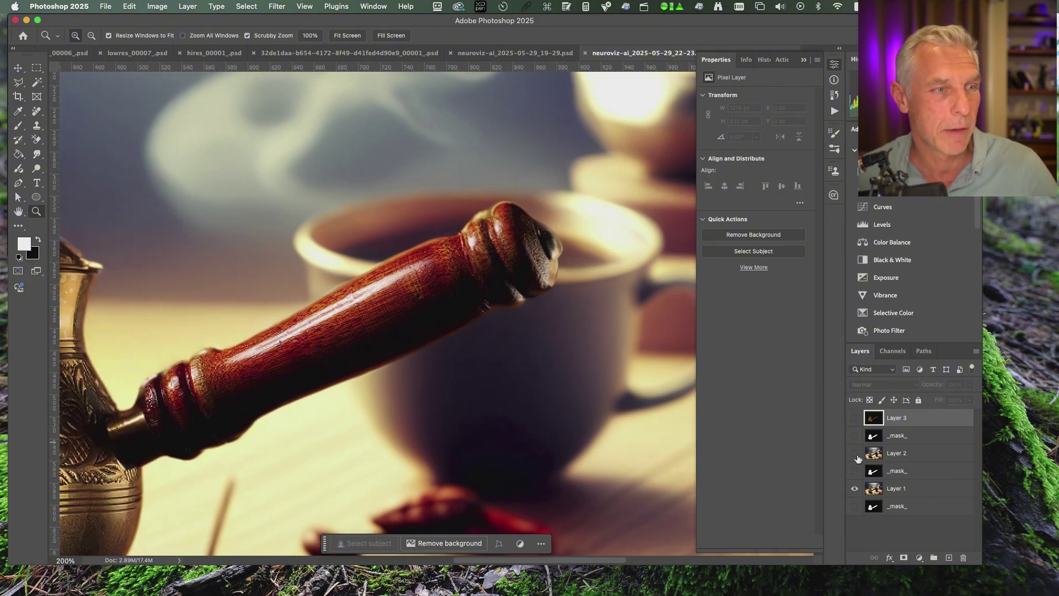
pyautogui.click(855, 452)
pyautogui.click(854, 417)
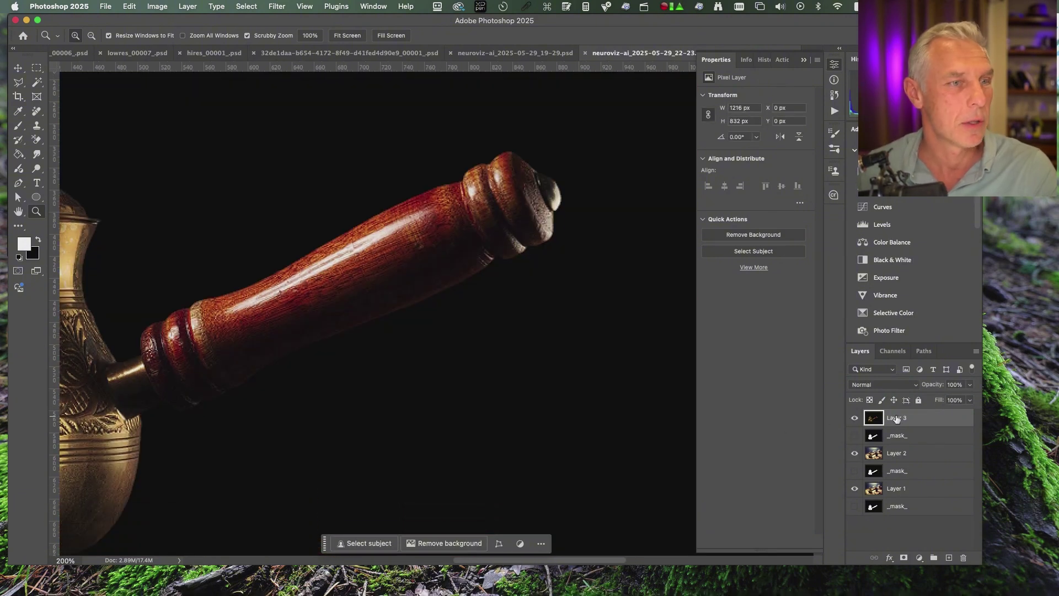
pyautogui.click(854, 417)
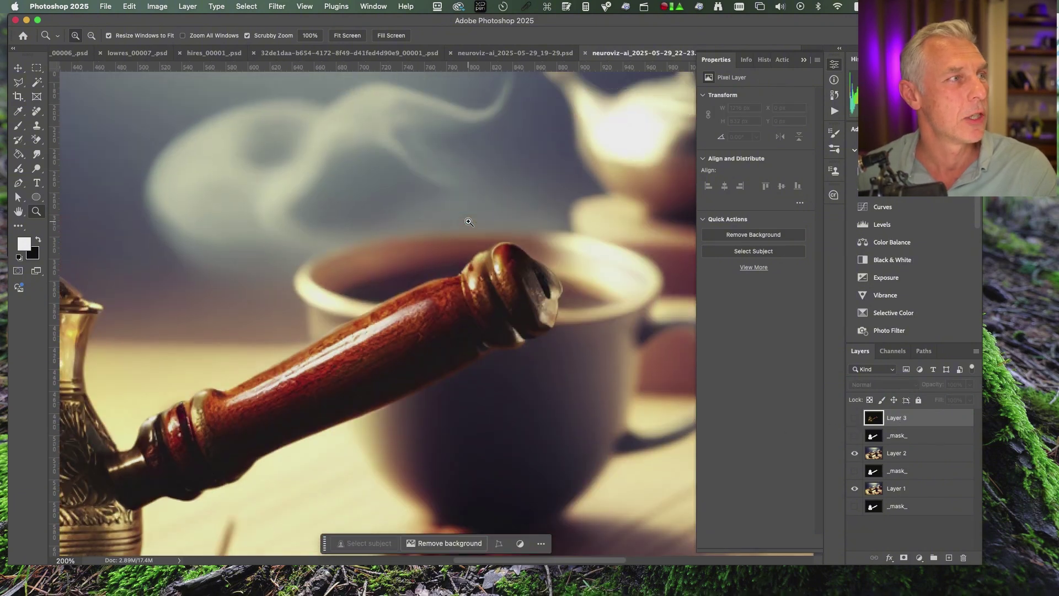
pyautogui.hscroll(-5, 537, 297)
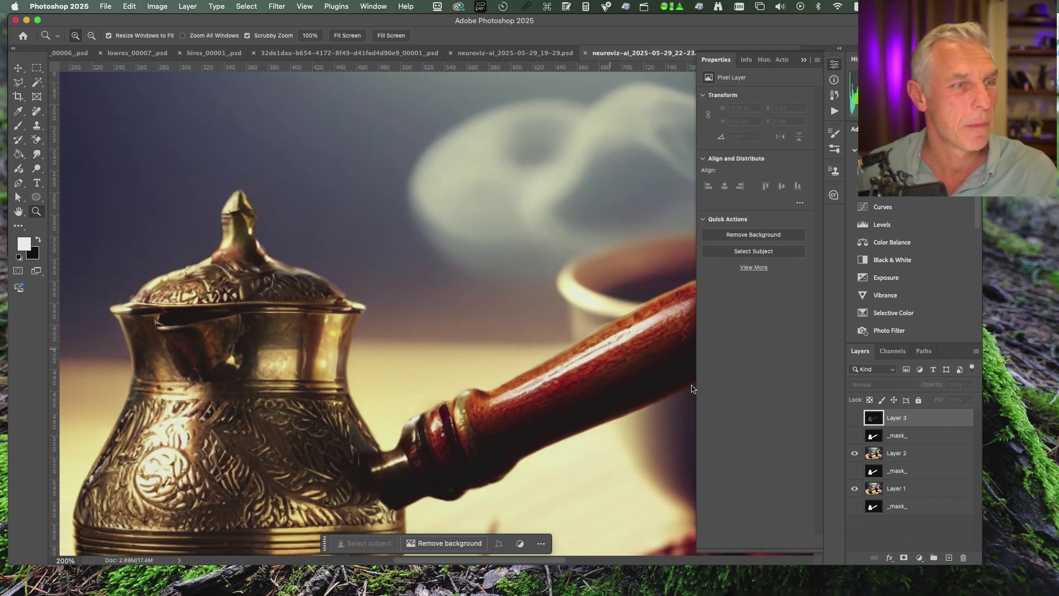
pyautogui.click(855, 418)
pyautogui.scroll(-2, 566, 413)
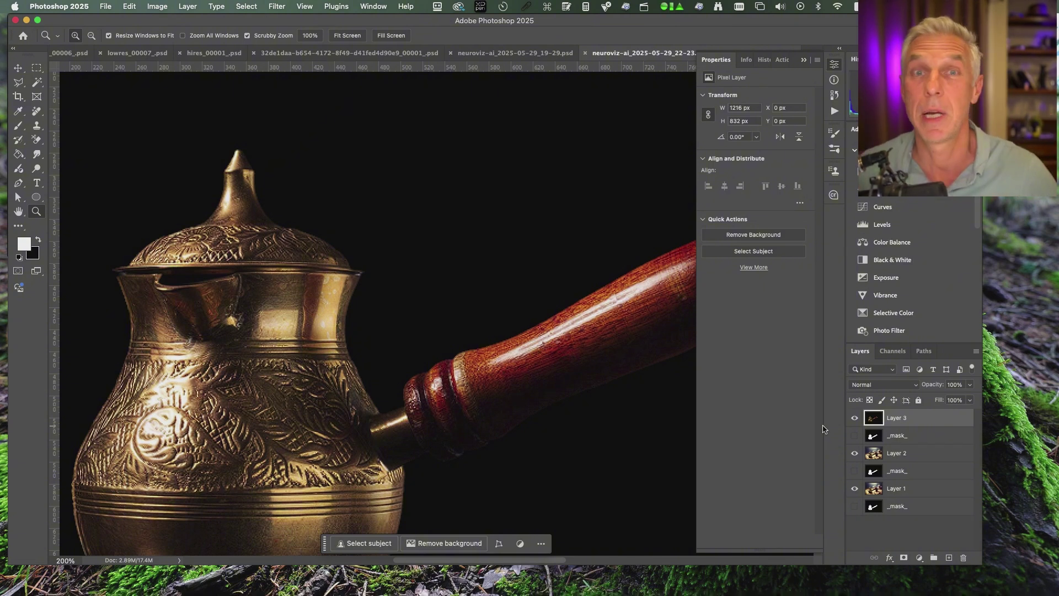
# - Add Layer 3's mask to the layer selection
pyautogui.keyDown('shift'); pyautogui.click(911, 438); pyautogui.keyUp('shift')
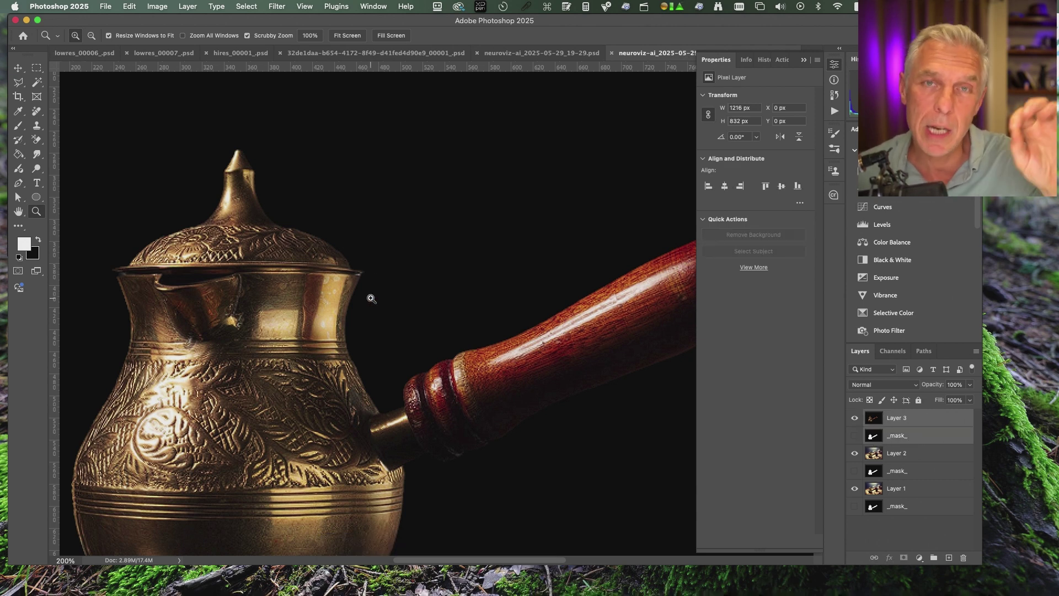
pyautogui.hscroll(5, 520, 315)
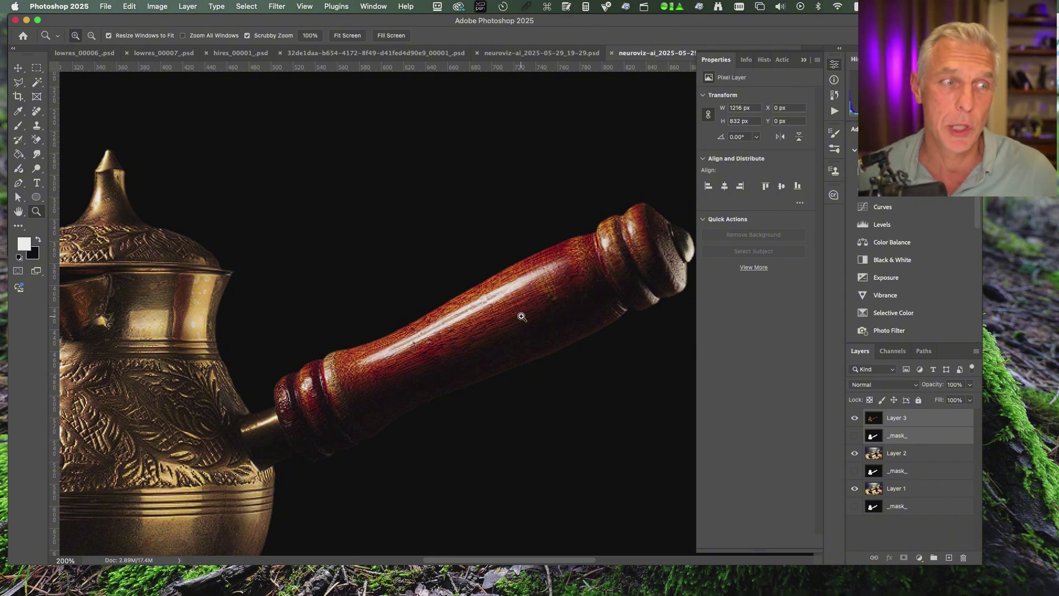
pyautogui.hscroll(-8, 521, 315)
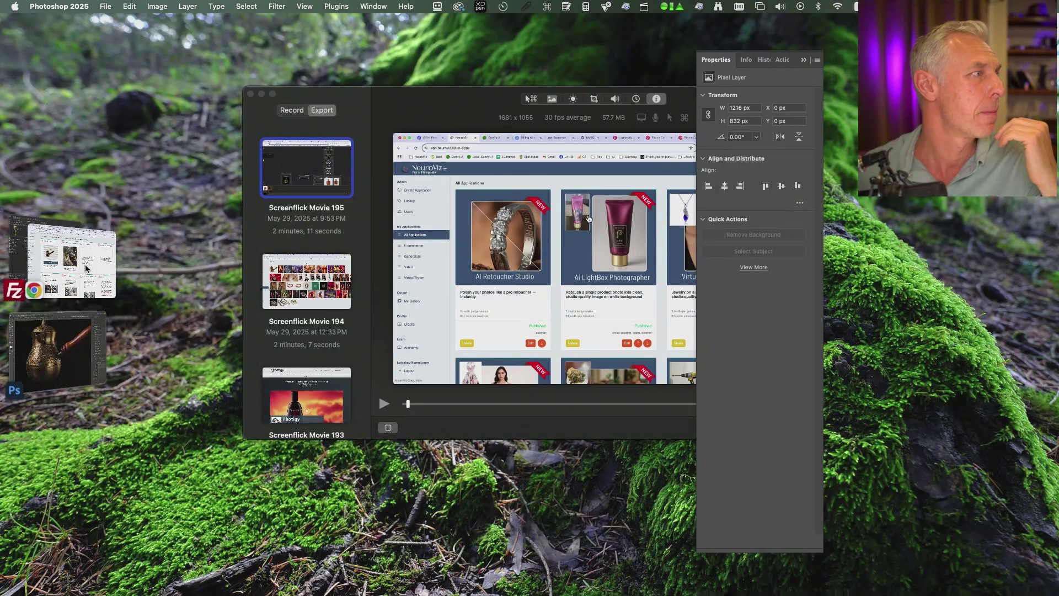
# - Set the amber bottle as subject in a portrait frame, shrinking and nudging it into place
pyautogui.click(86, 268)
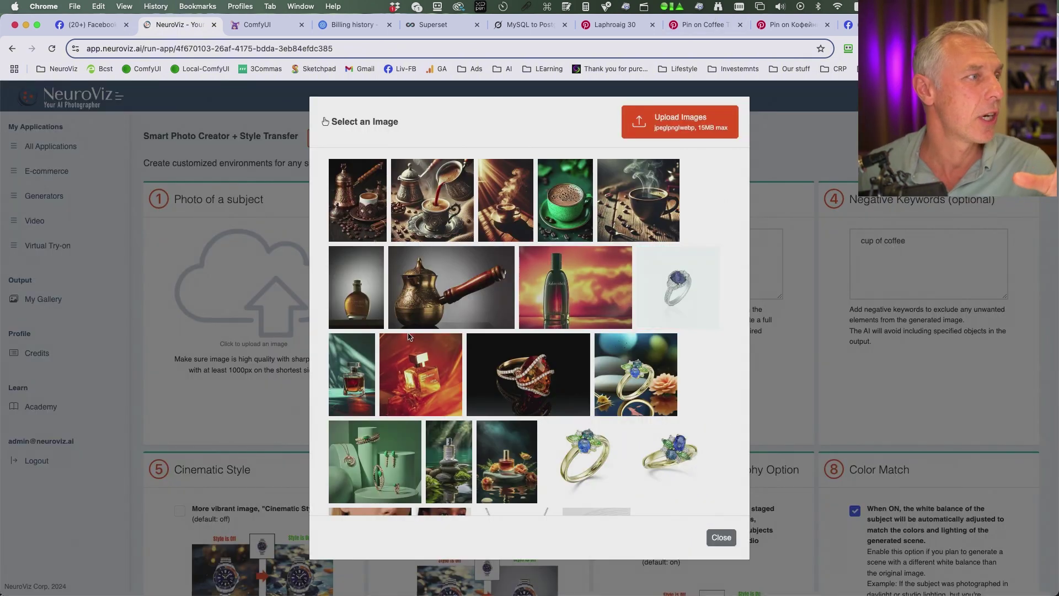
pyautogui.click(356, 287)
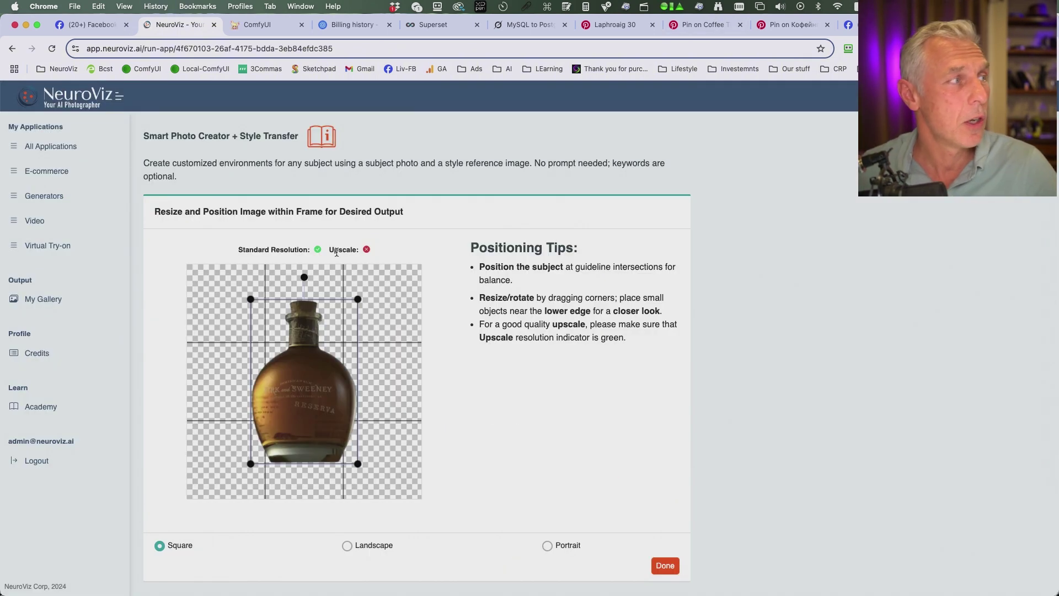
pyautogui.moveTo(338, 251); pyautogui.dragTo(357, 252)
pyautogui.click(321, 323)
pyautogui.moveTo(360, 300); pyautogui.dragTo(351, 310)
pyautogui.click(547, 546)
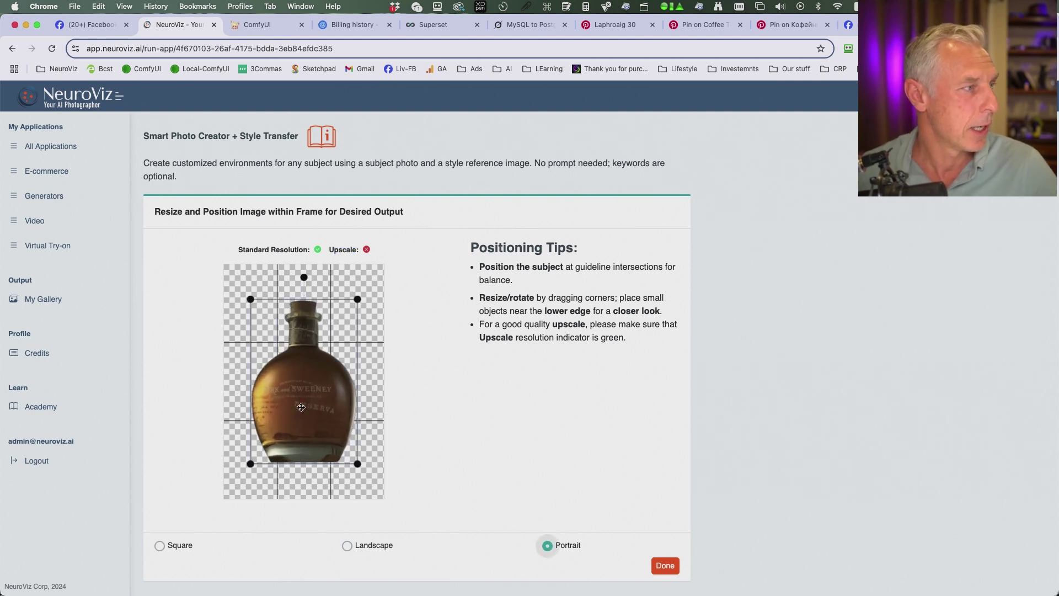
pyautogui.moveTo(344, 344); pyautogui.dragTo(337, 352)
pyautogui.moveTo(302, 408); pyautogui.dragTo(317, 393)
pyautogui.click(665, 565)
# - Open the reference image picker and glance at the Laphroaig 30 pin on Pinterest
pyautogui.click(501, 299)
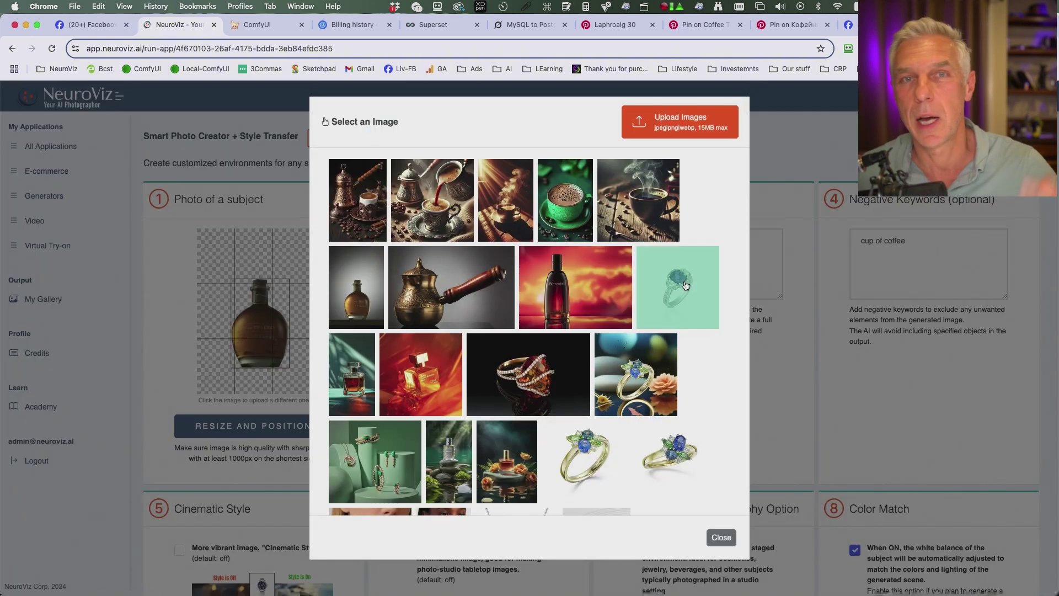
pyautogui.click(615, 24)
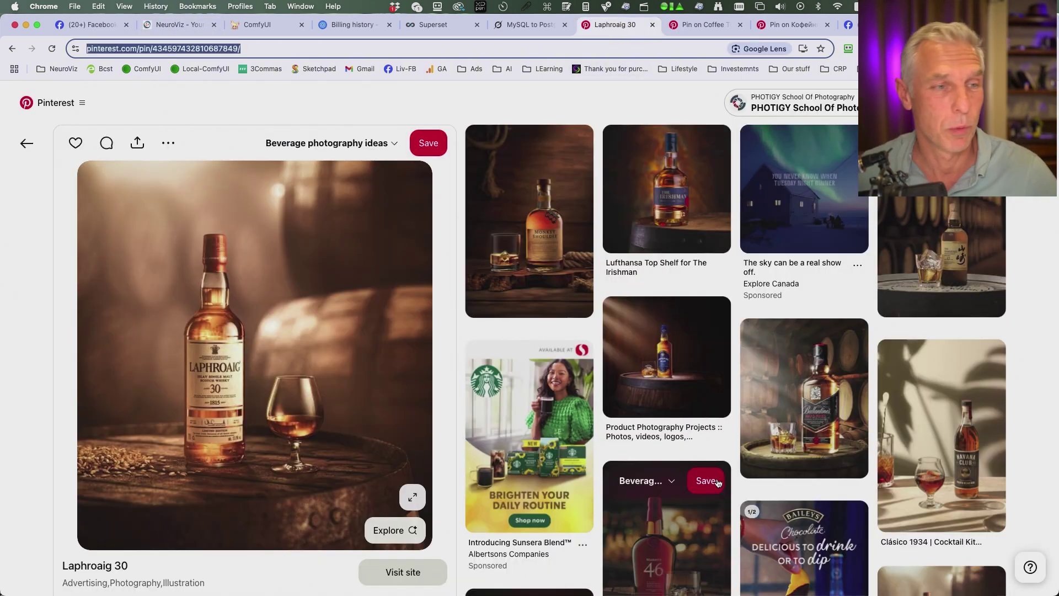
pyautogui.scroll(-4, 718, 483)
pyautogui.scroll(4, 717, 483)
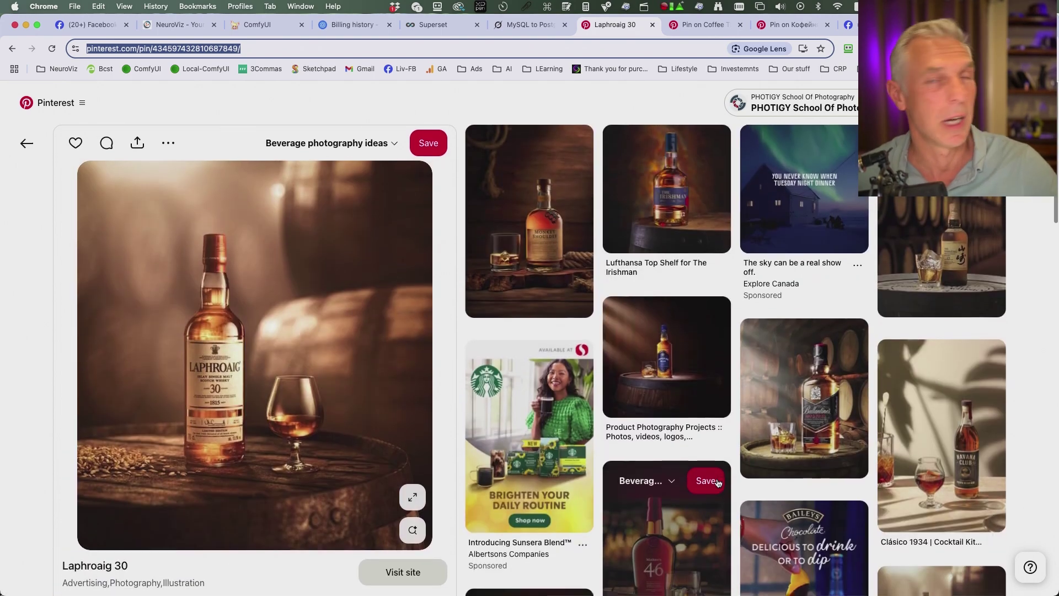
pyautogui.click(177, 24)
# - Upload four whiskey JPGs from the Lesson folder and pick the bottle-and-glass shot as style reference
pyautogui.click(688, 131)
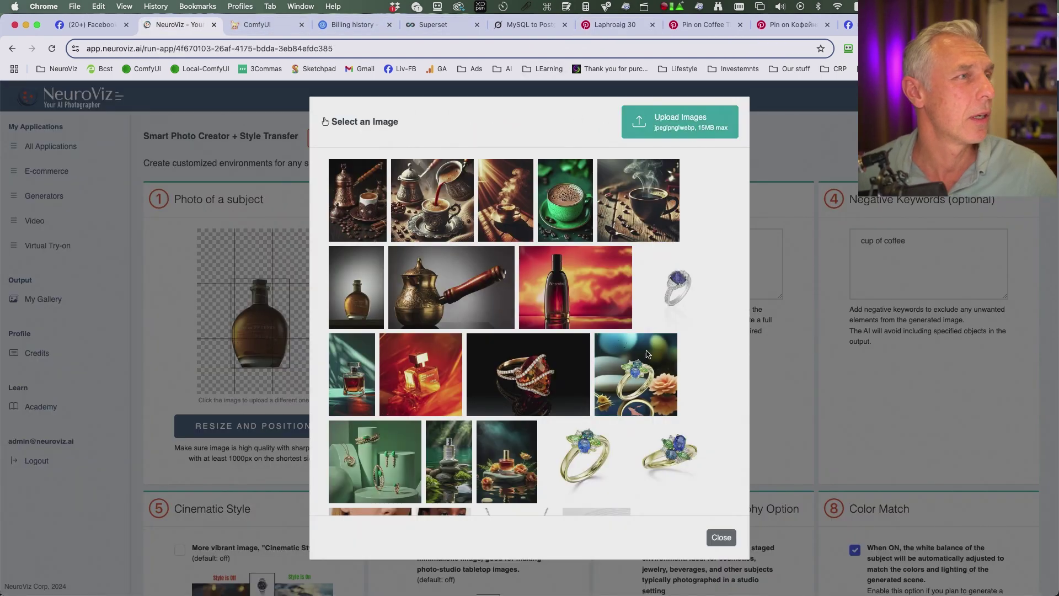
pyautogui.click(569, 173)
pyautogui.scroll(-1, 482, 189)
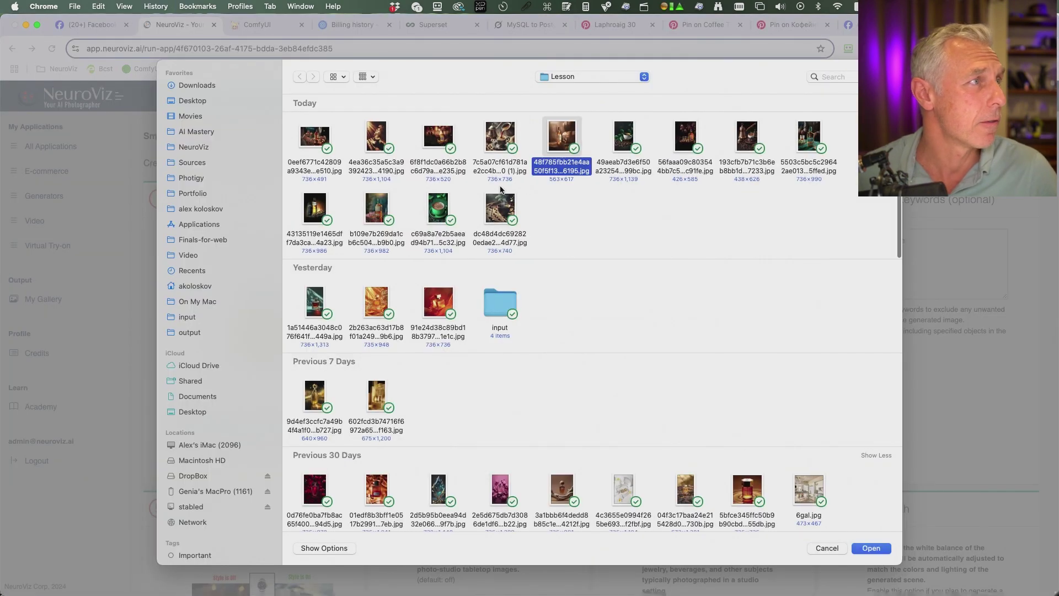
pyautogui.keyDown('super'); pyautogui.click(311, 169); pyautogui.keyUp('super')
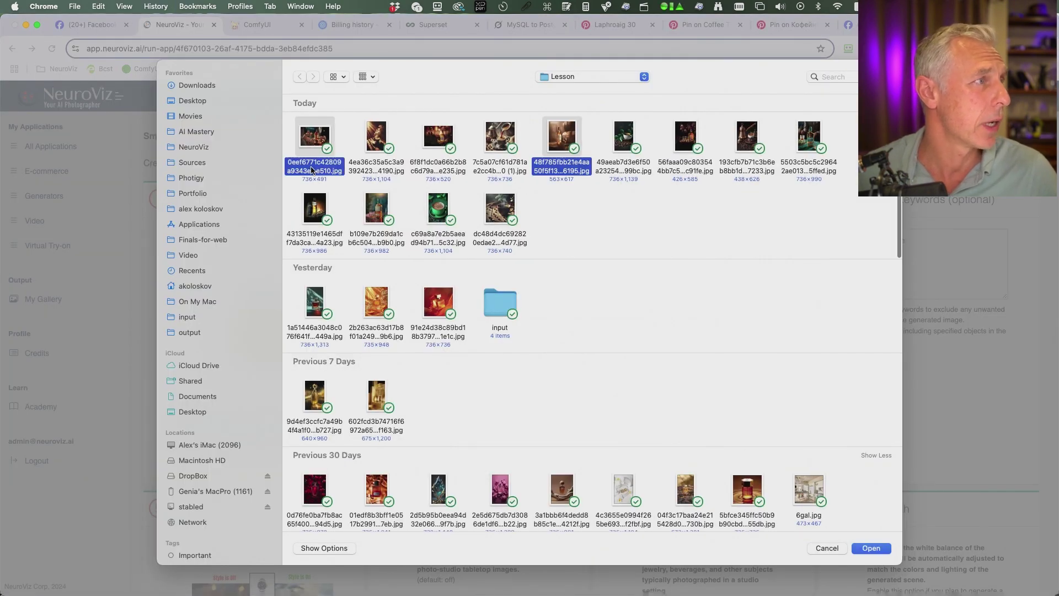
pyautogui.keyDown('super'); pyautogui.click(373, 235); pyautogui.keyUp('super')
pyautogui.keyDown('super'); pyautogui.click(311, 242); pyautogui.keyUp('super')
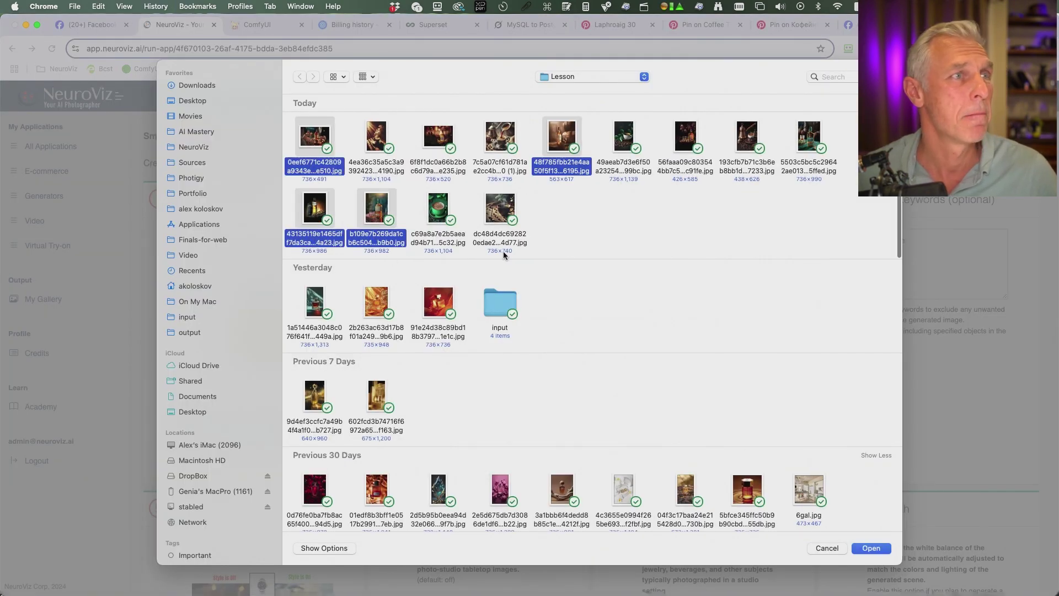
pyautogui.click(871, 549)
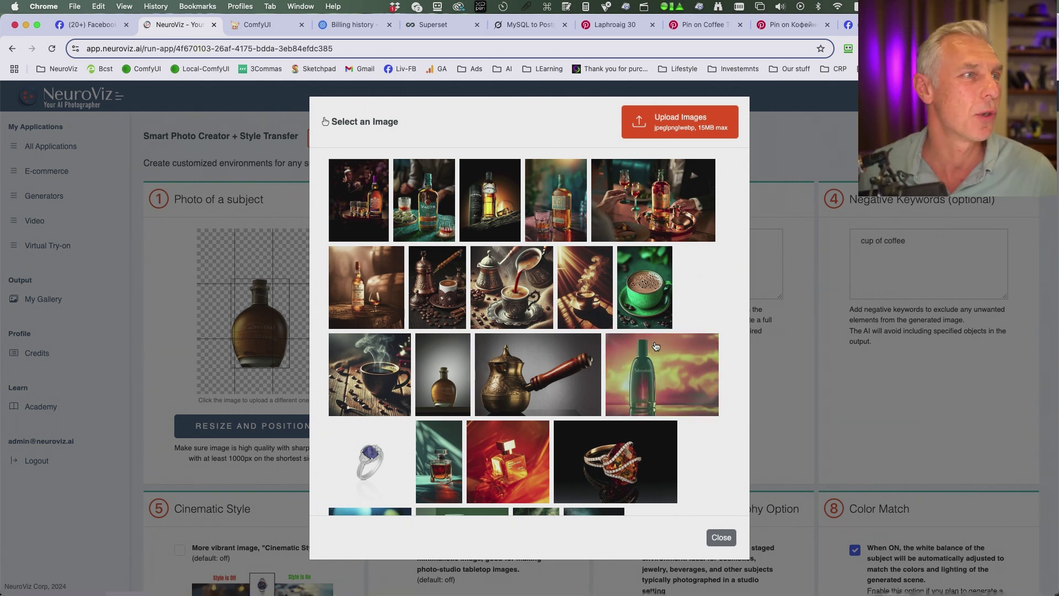
pyautogui.click(556, 208)
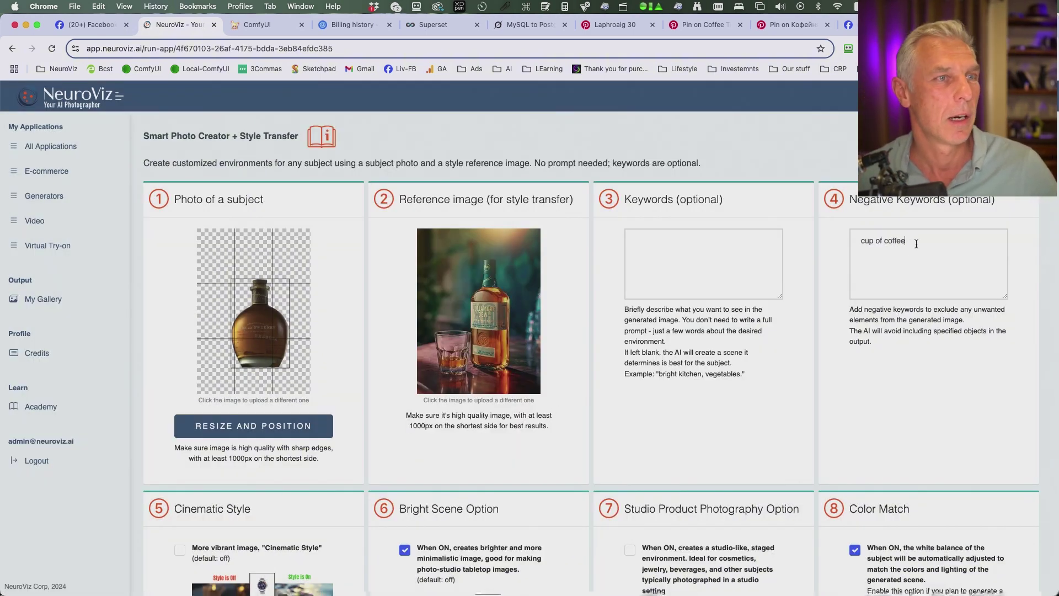
# - Remove the 'cup of coffee' negative keyword, turn off Bright Scene, and generate the bottle scene
pyautogui.moveTo(907, 241); pyautogui.dragTo(819, 236)
pyautogui.press('BackSpace')
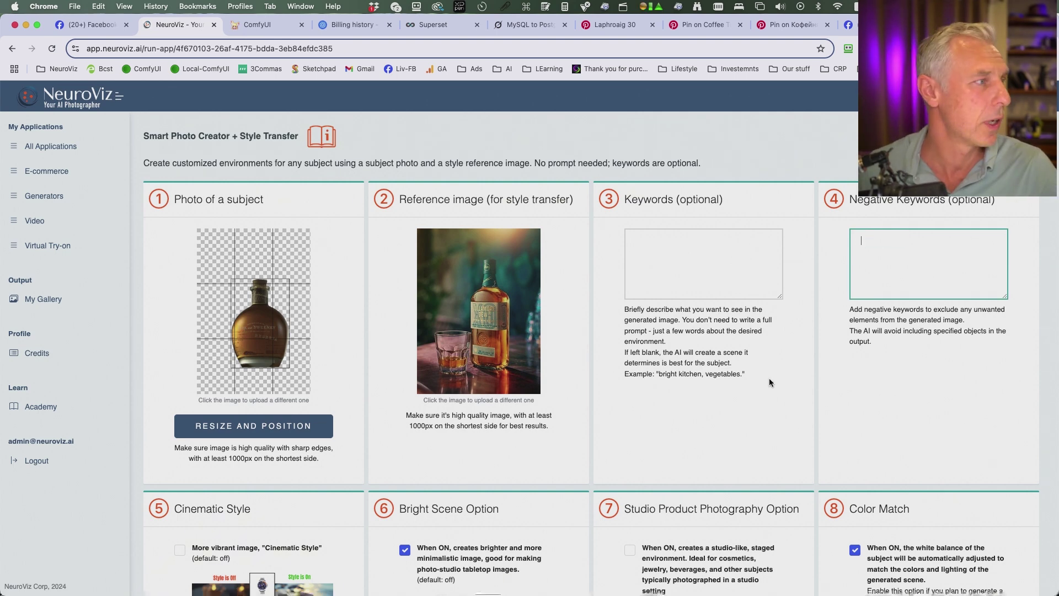
pyautogui.scroll(-5, 769, 382)
pyautogui.click(405, 235)
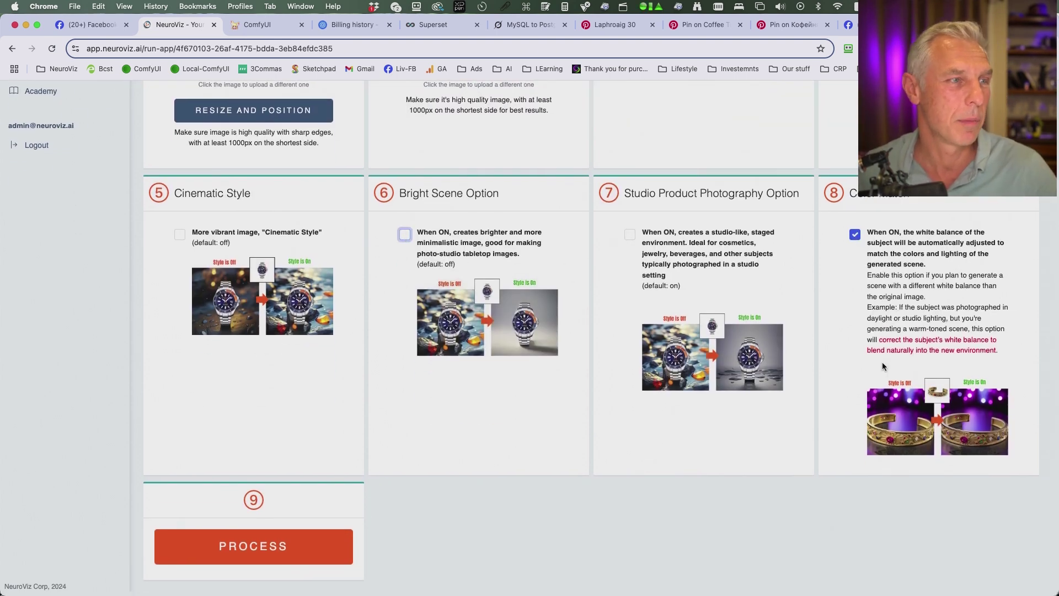
pyautogui.click(253, 546)
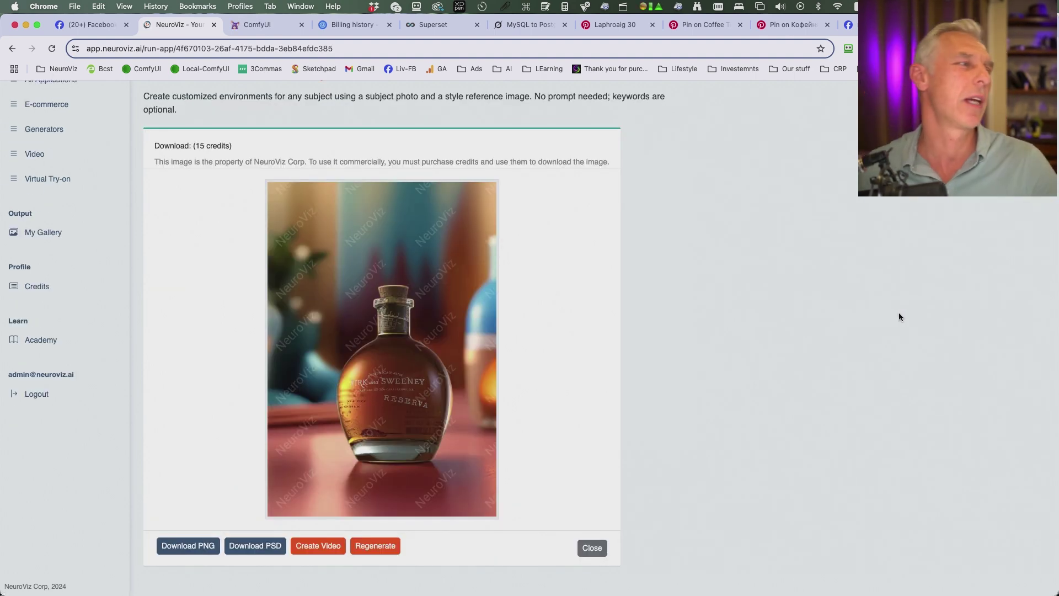
# - Turn on Cinematic Style and regenerate the bottle scene
pyautogui.click(591, 547)
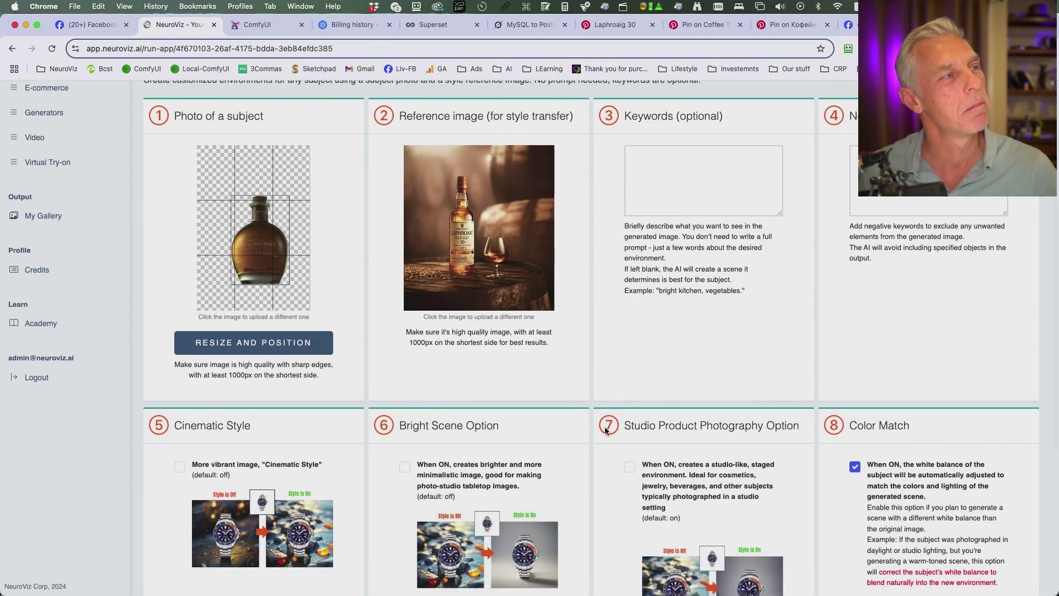
pyautogui.scroll(-5, 181, 237)
pyautogui.click(180, 235)
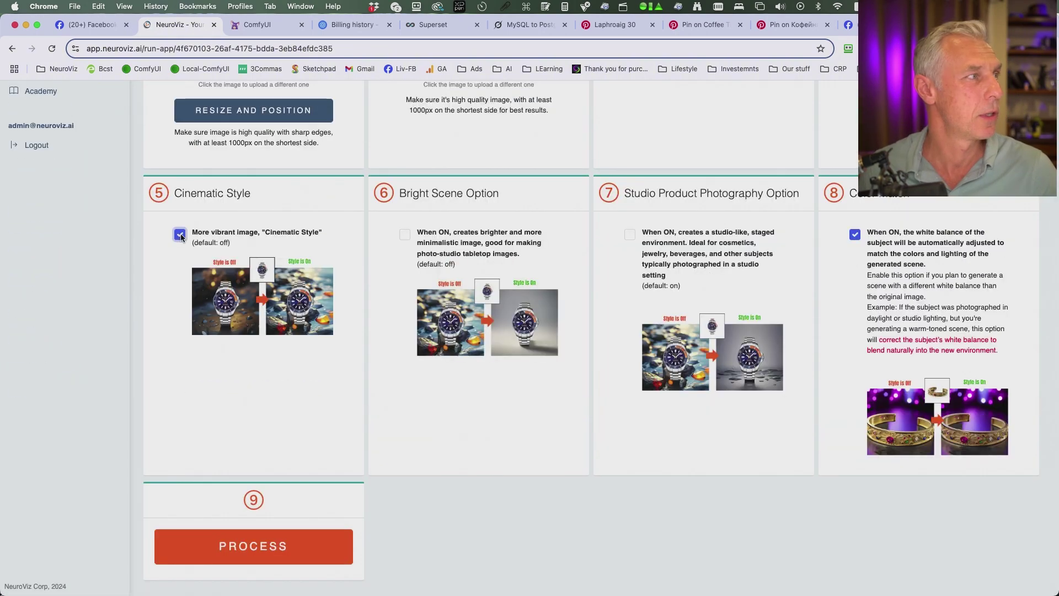
pyautogui.click(293, 548)
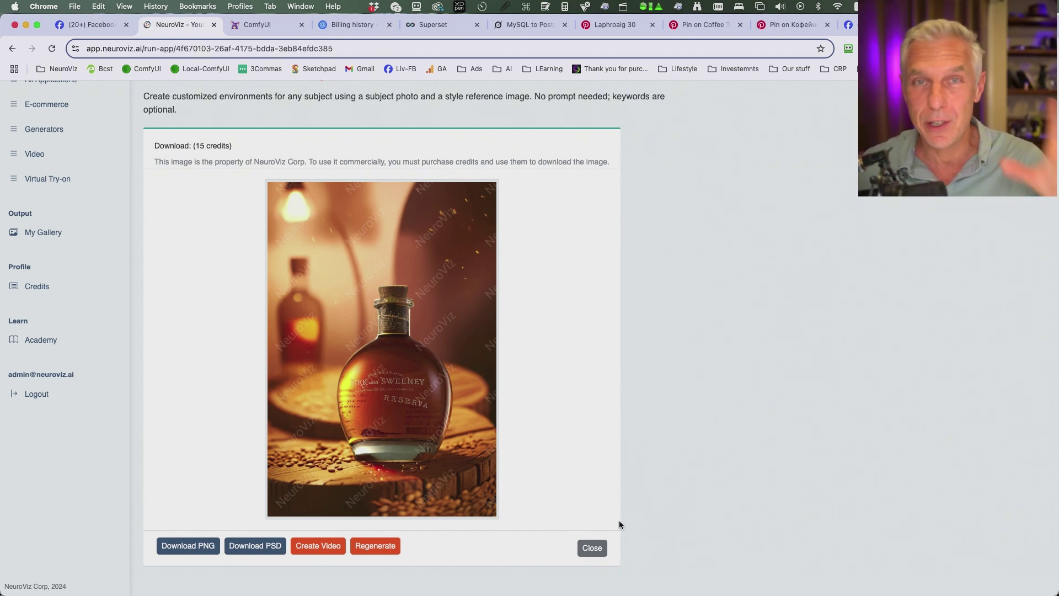
# - View the original Kirk and Sweeney bottle photo on Facebook, then download the generated image as PNG
pyautogui.click(88, 25)
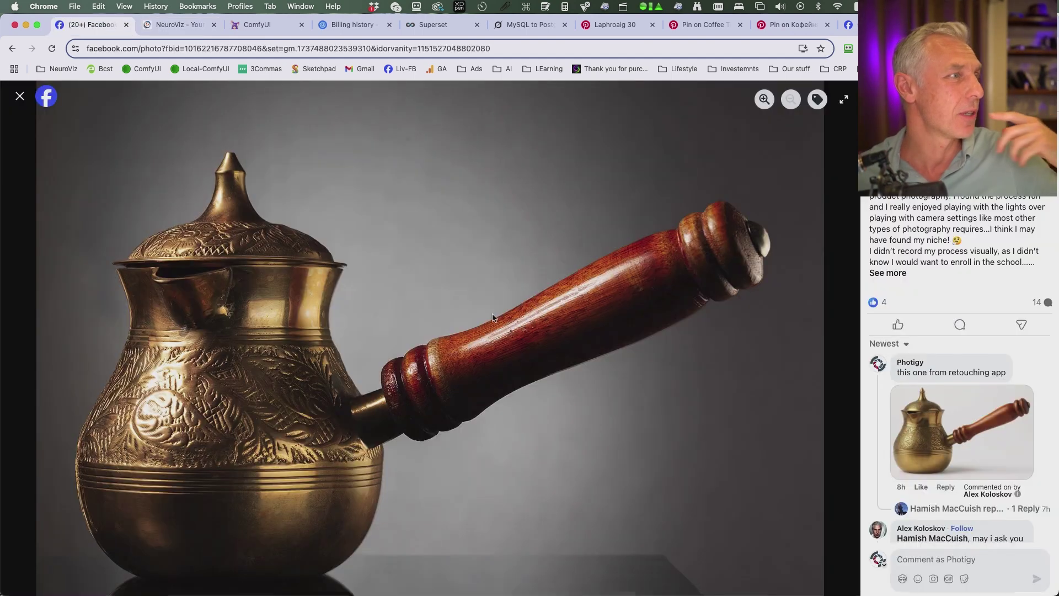
pyautogui.click(18, 97)
pyautogui.scroll(-10, 358, 321)
pyautogui.scroll(2, 359, 321)
pyautogui.click(452, 337)
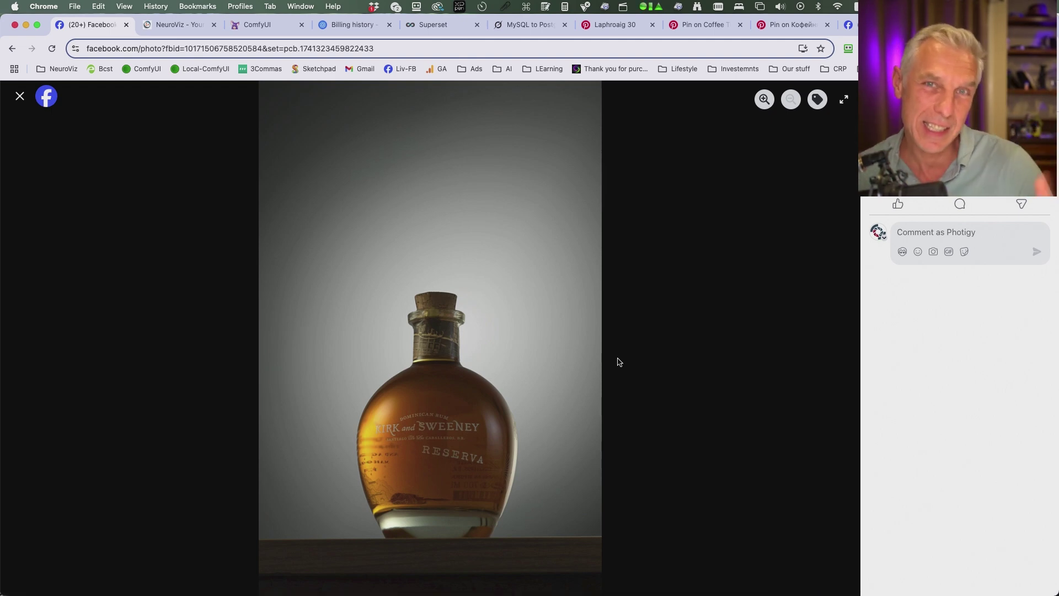
pyautogui.click(176, 24)
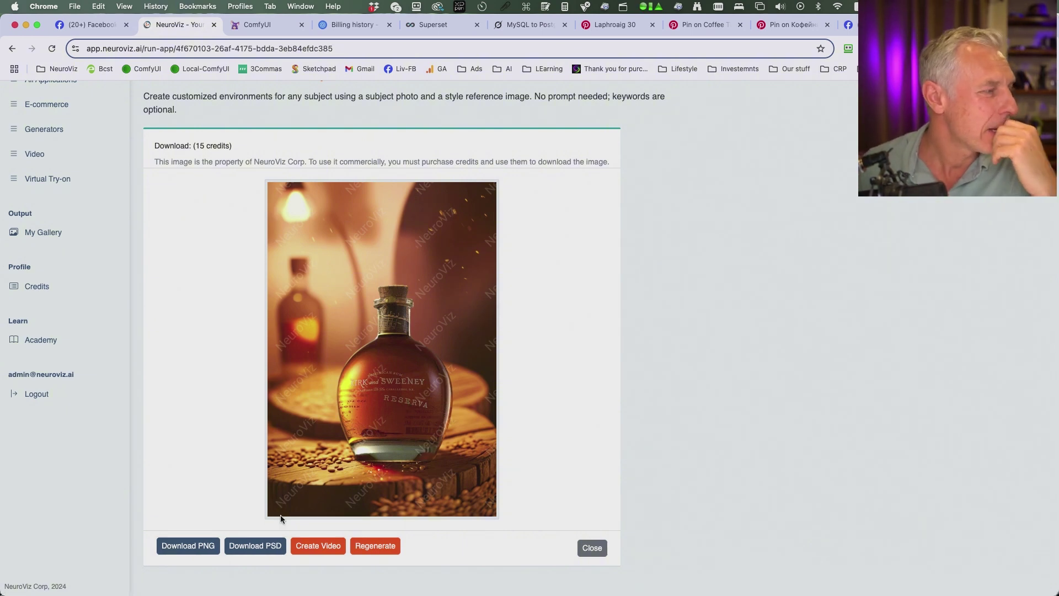
pyautogui.click(187, 545)
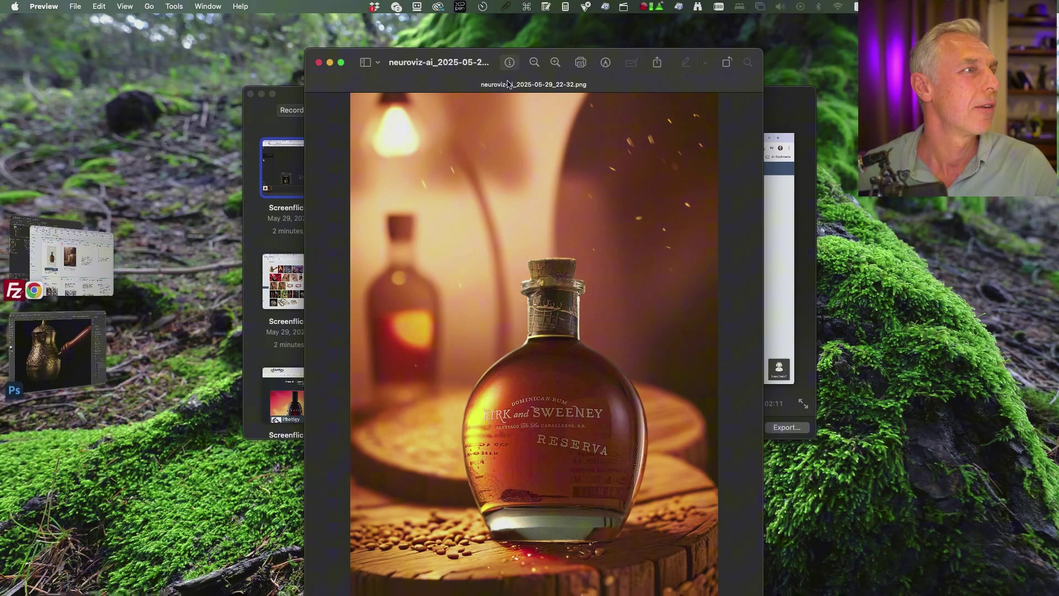
# - Enlarge the downloaded image in Preview and marquee the bottle and the area below its neck
pyautogui.press('super+plus')
pyautogui.moveTo(646, 368); pyautogui.dragTo(692, 528)
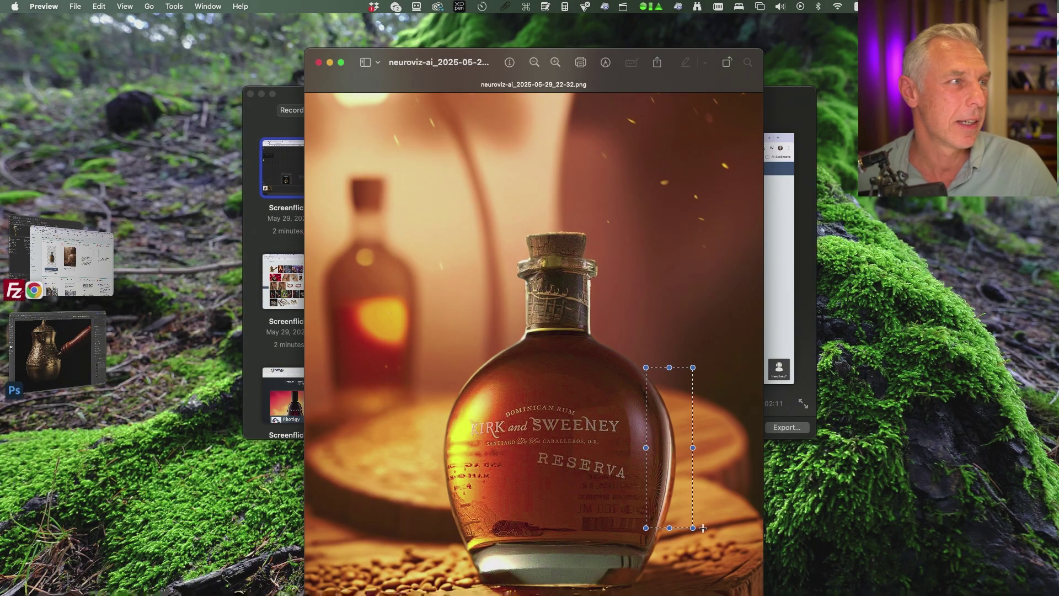
pyautogui.moveTo(475, 330); pyautogui.dragTo(541, 367)
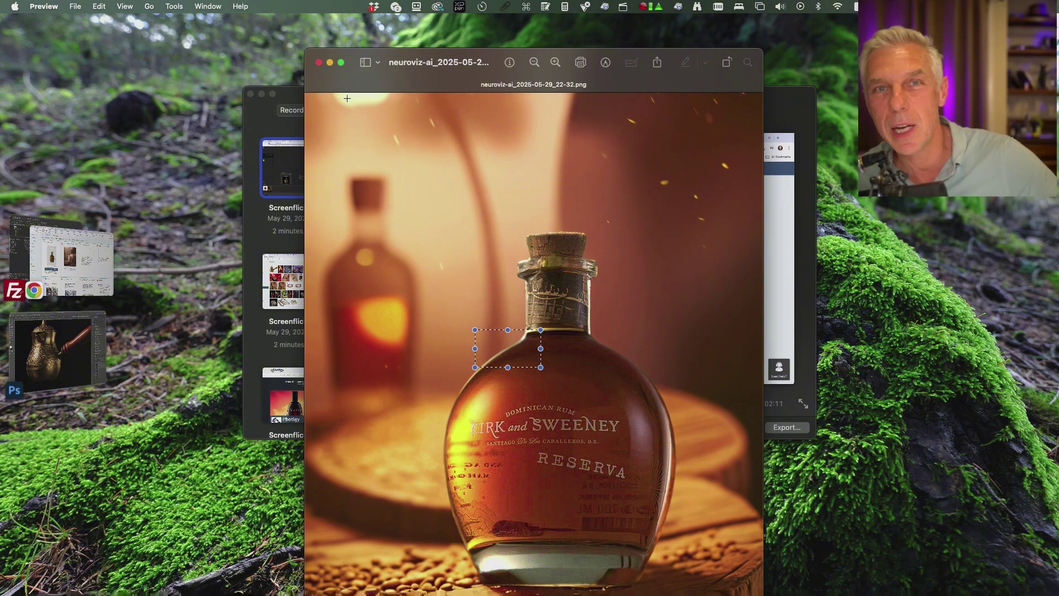
# - Compare with the original Facebook bottle photo, then close Preview and return to NeuroViz
pyautogui.click(56, 259)
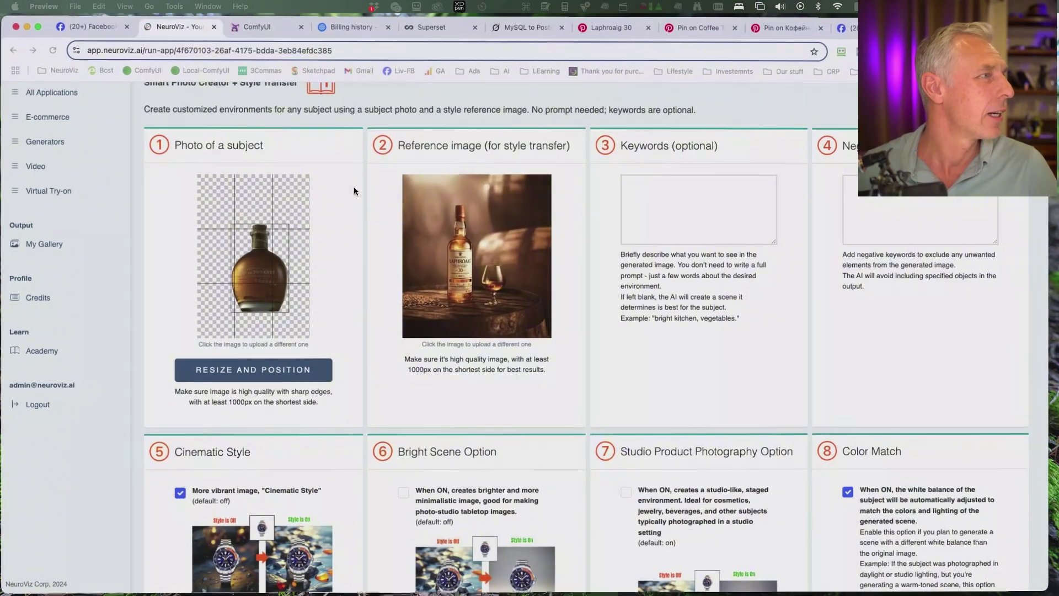
pyautogui.click(94, 26)
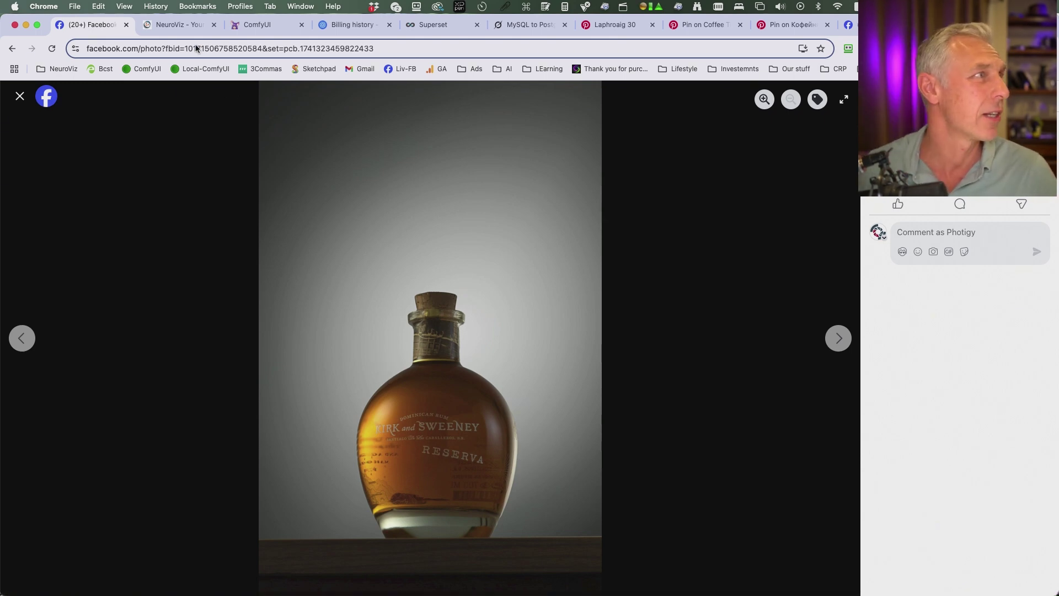
pyautogui.click(182, 25)
pyautogui.press('super+Tab')
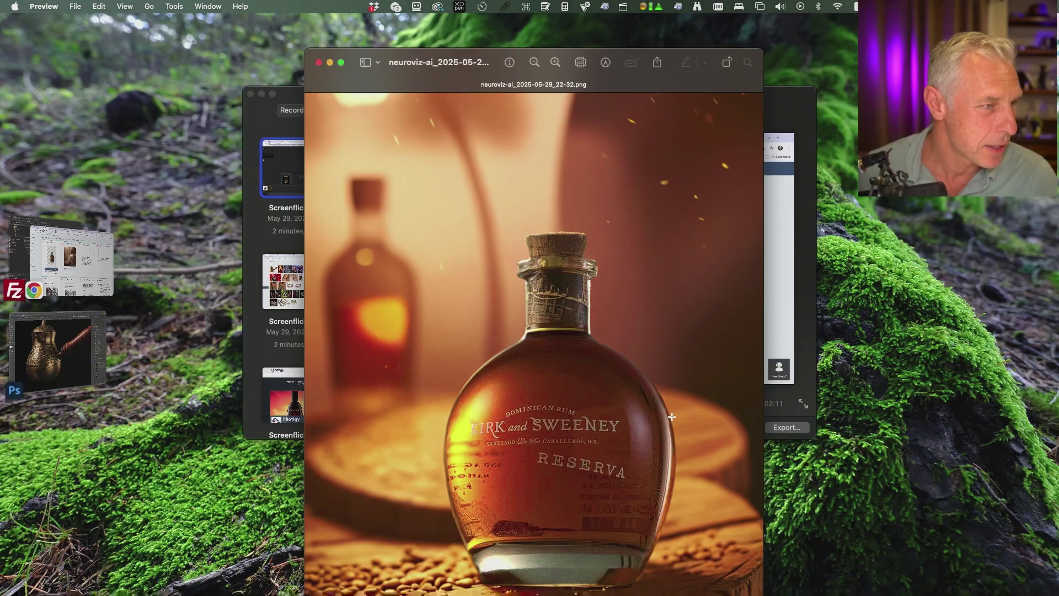
pyautogui.click(318, 62)
pyautogui.press('super+Tab')
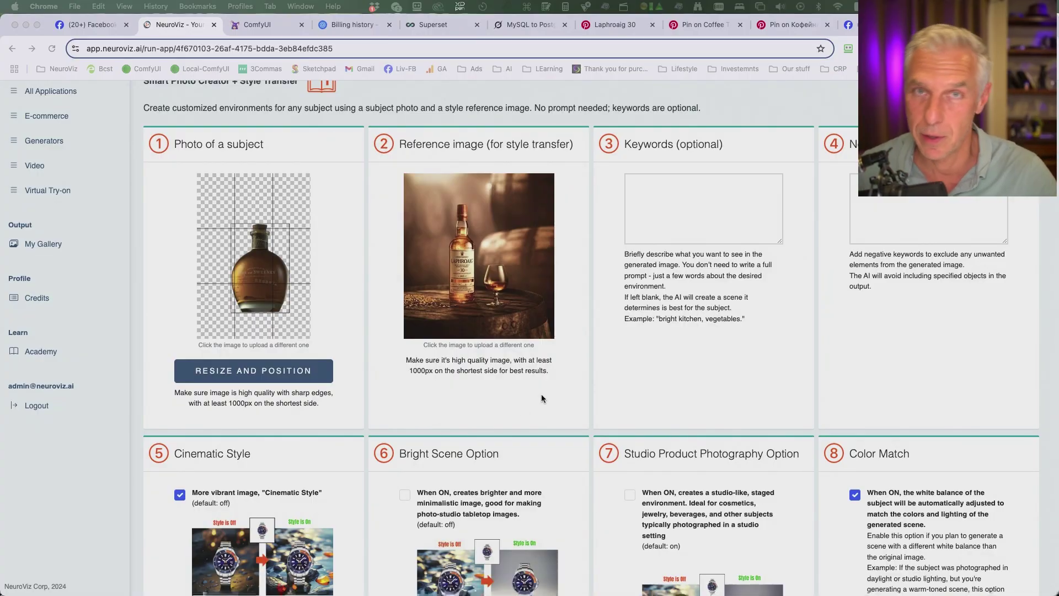
pyautogui.scroll(2, 249, 359)
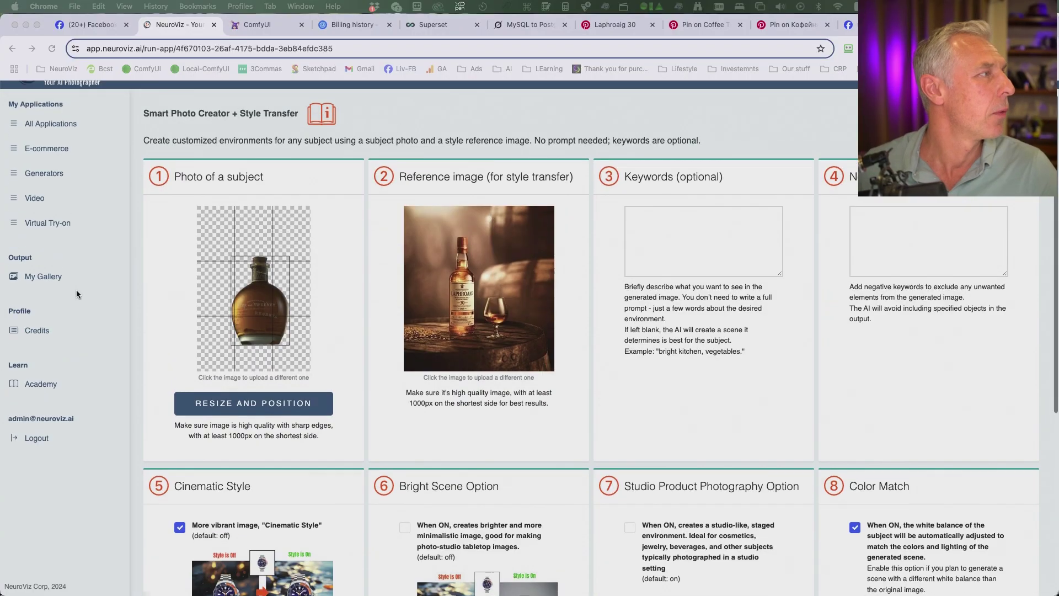
# - Open Any Subject to Any Environment and place the amber bottle in a landscape frame
pyautogui.click(62, 157)
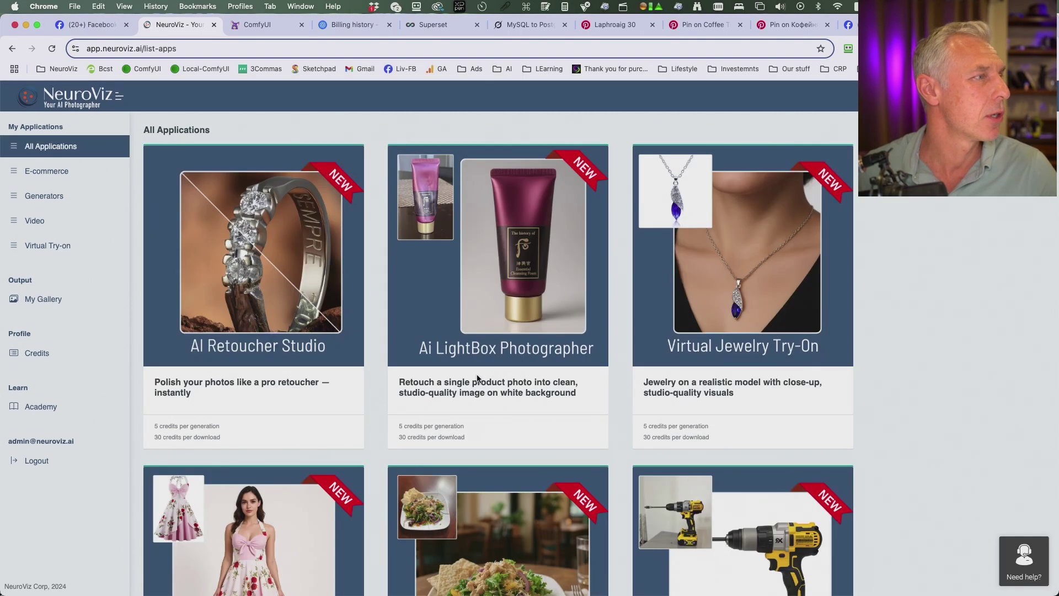
pyautogui.click(478, 378)
pyautogui.scroll(5, 385, 267)
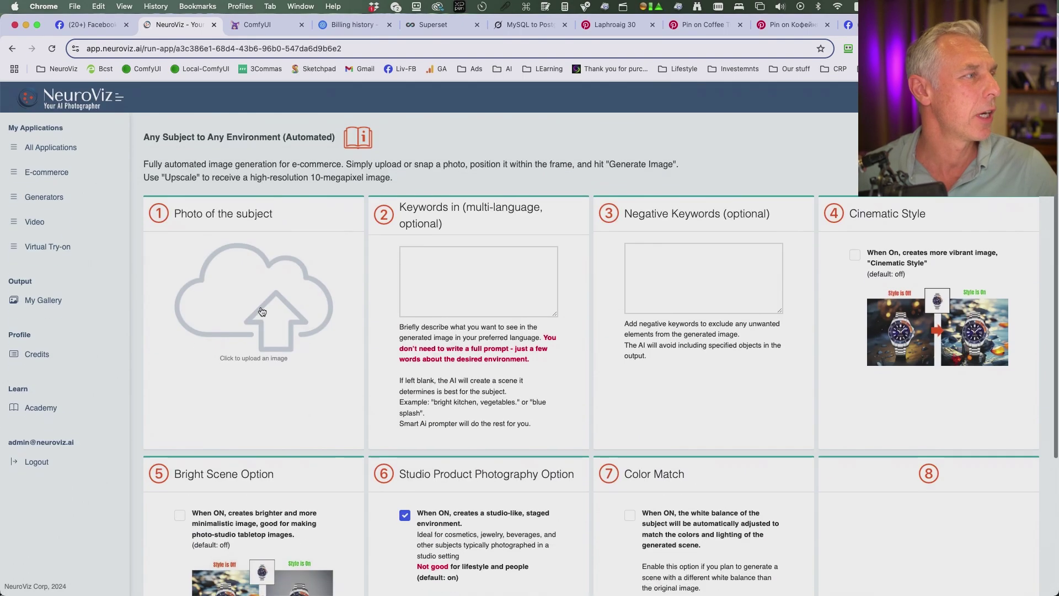
pyautogui.click(253, 308)
pyautogui.click(446, 391)
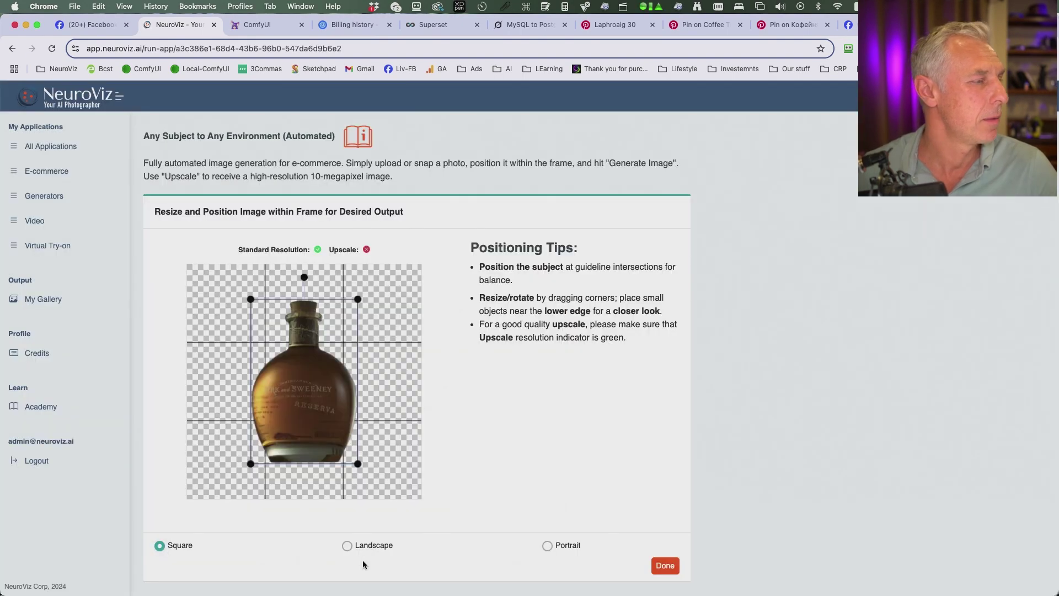
pyautogui.click(347, 545)
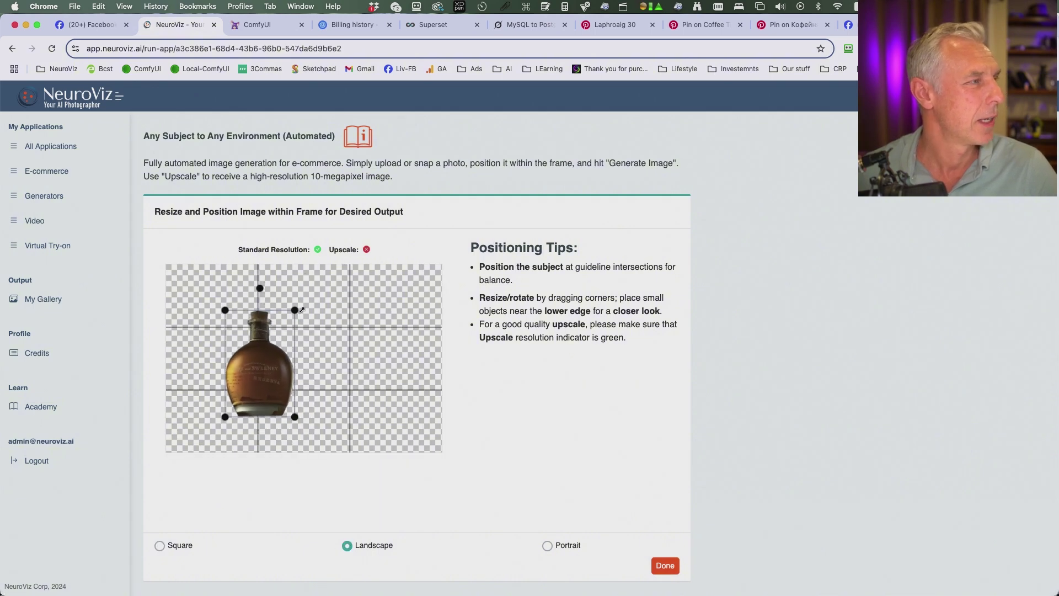
pyautogui.moveTo(280, 344); pyautogui.dragTo(357, 352)
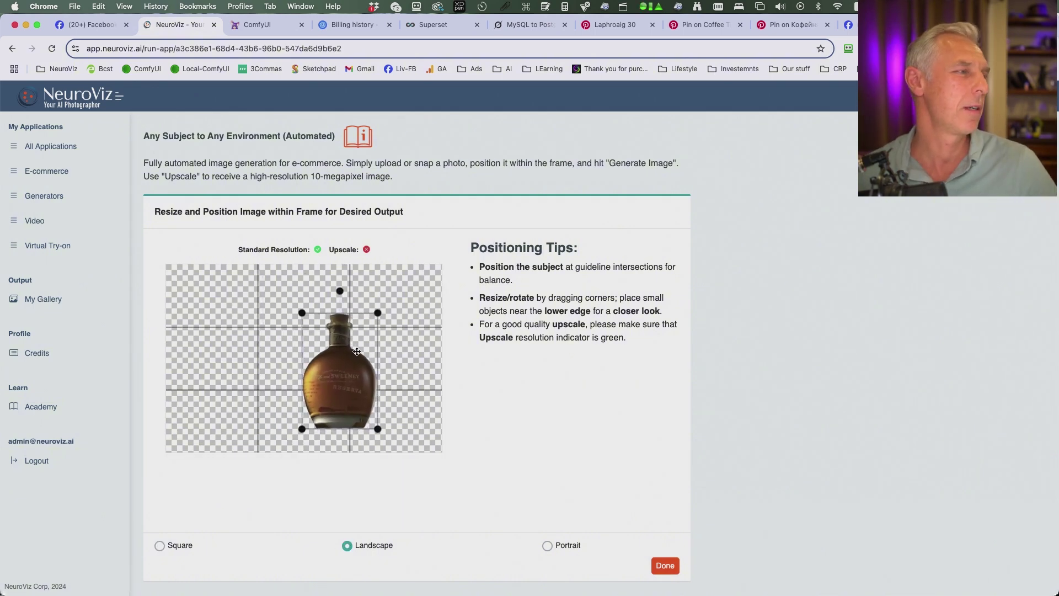
pyautogui.click(666, 566)
# - Enter the keywords 'old cantina bar, cozy lighting' and turn on Color Match
pyautogui.click(497, 269)
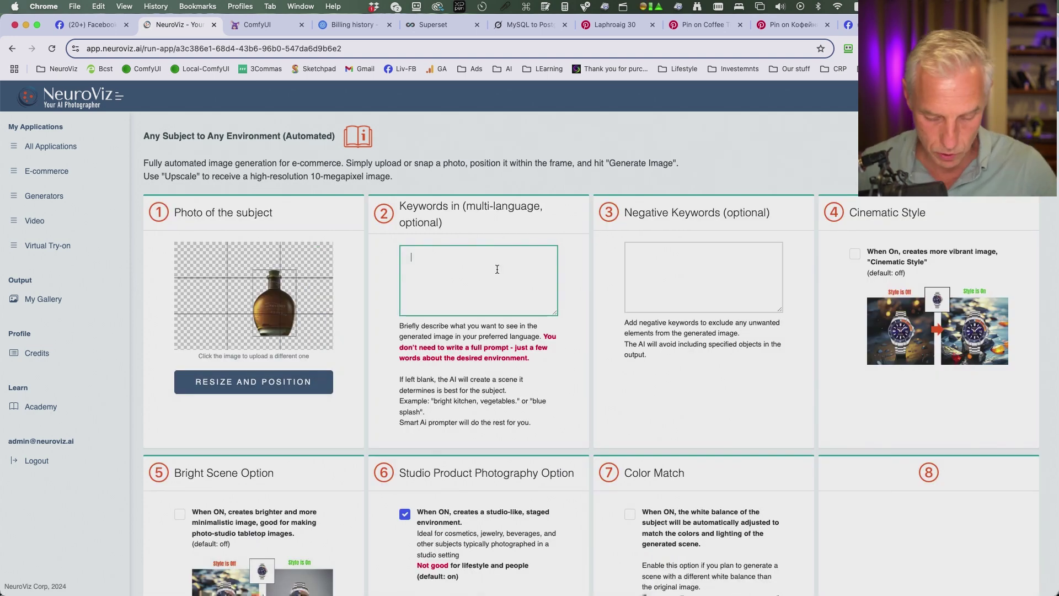
pyautogui.write('old cantina bar, cozy lighting')
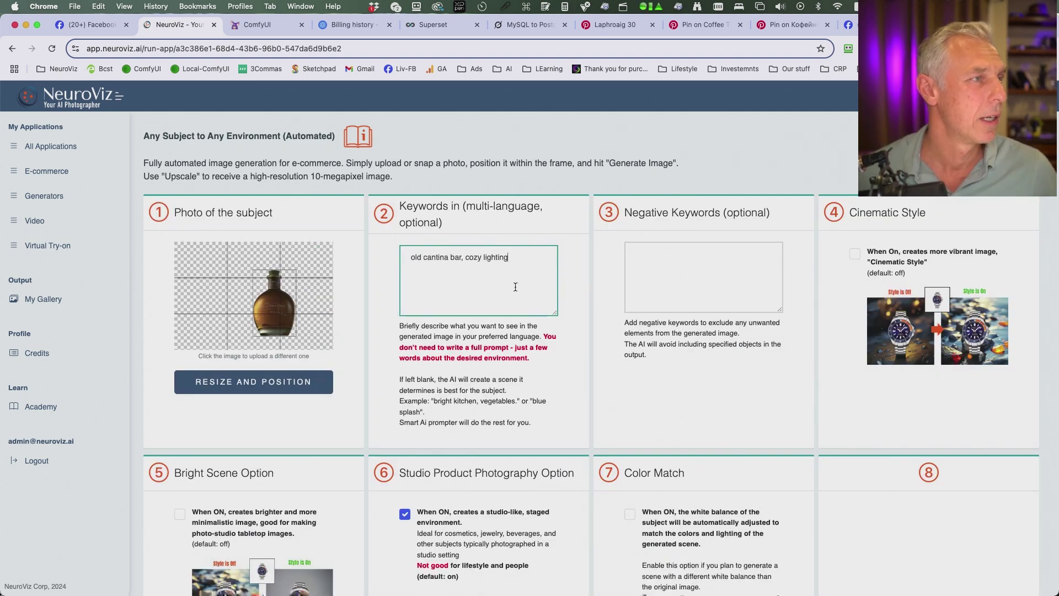
pyautogui.scroll(-3, 657, 363)
pyautogui.scroll(-1, 658, 361)
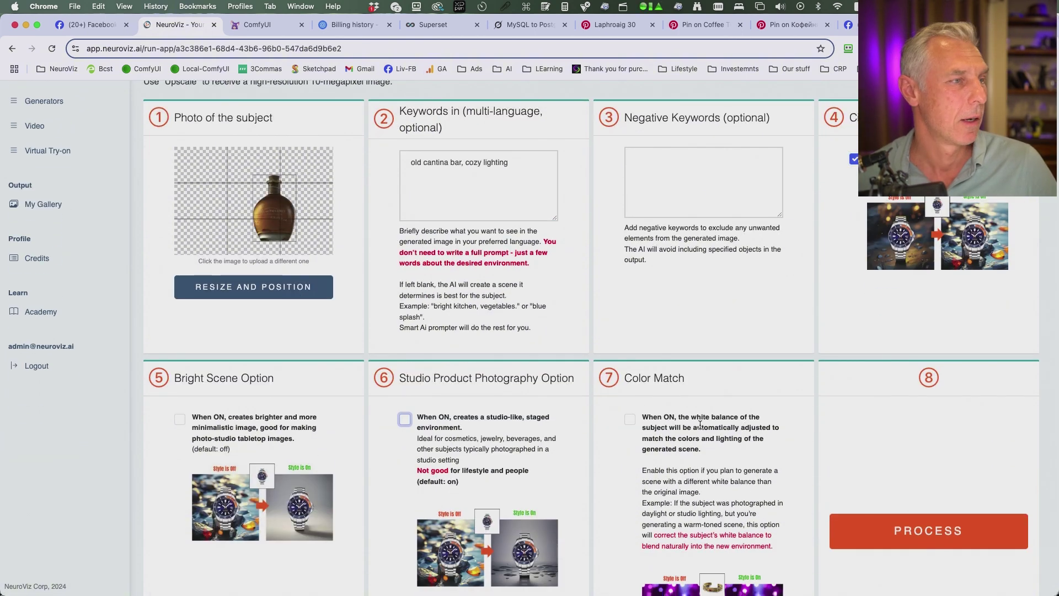
pyautogui.click(629, 419)
pyautogui.scroll(3, 836, 442)
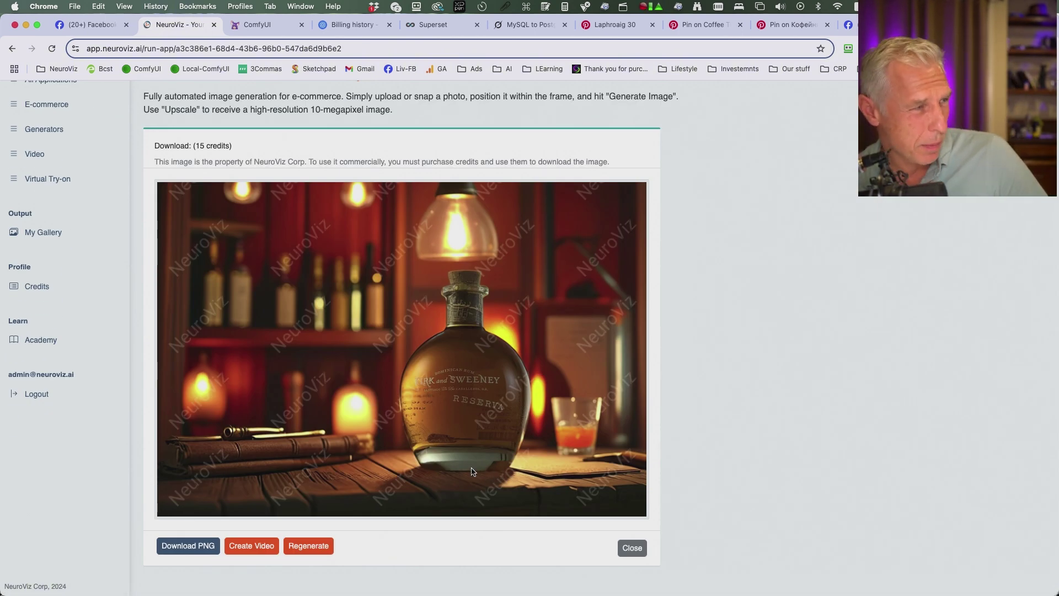
# - After comparing with the Facebook original, enable Studio Product Photography and regenerate the cantina scene
pyautogui.click(98, 27)
pyautogui.click(182, 25)
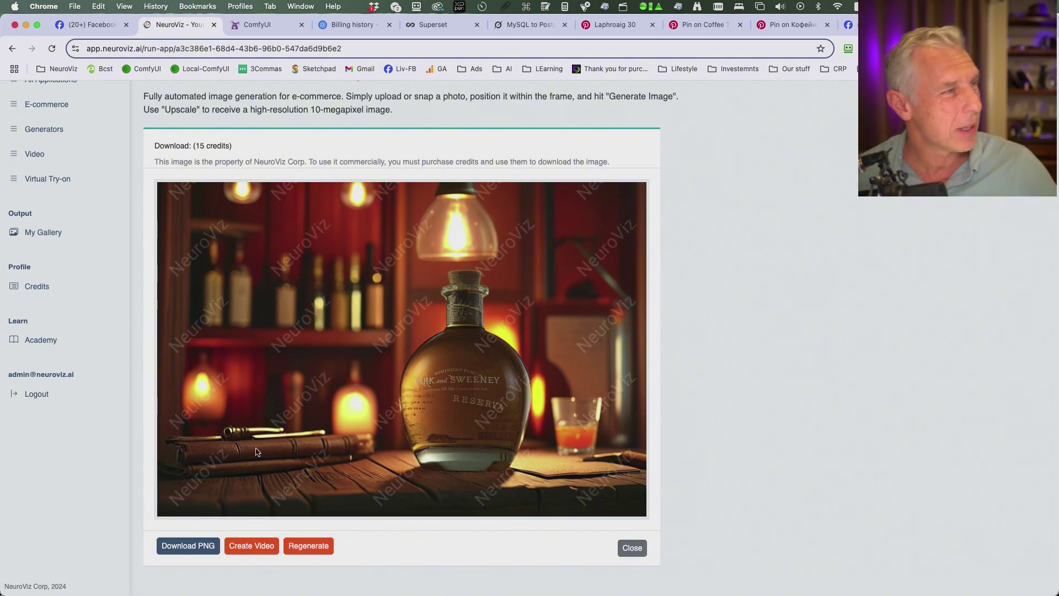
pyautogui.click(632, 548)
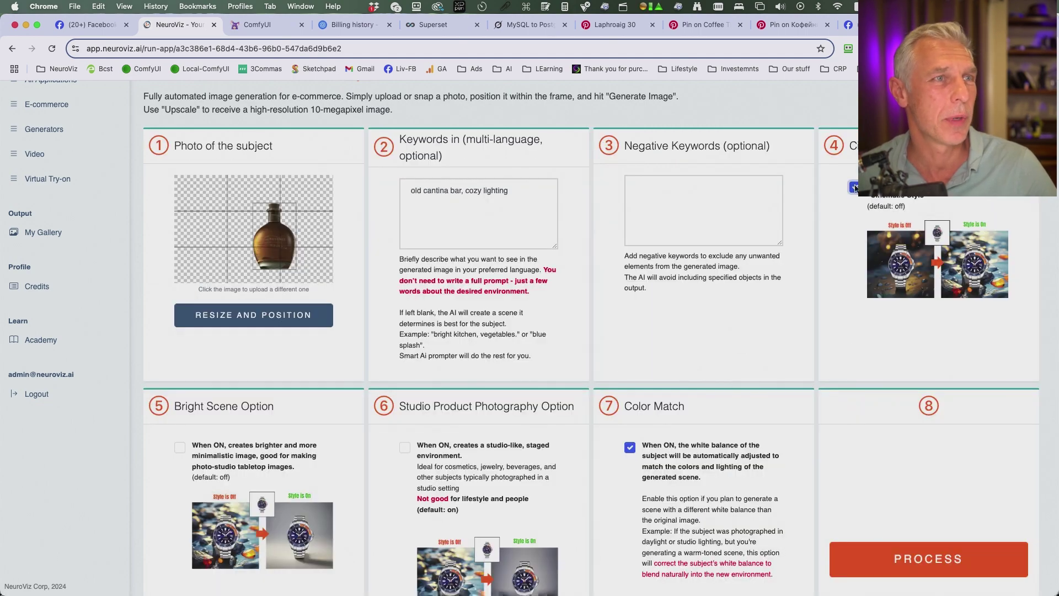
pyautogui.scroll(-3, 842, 326)
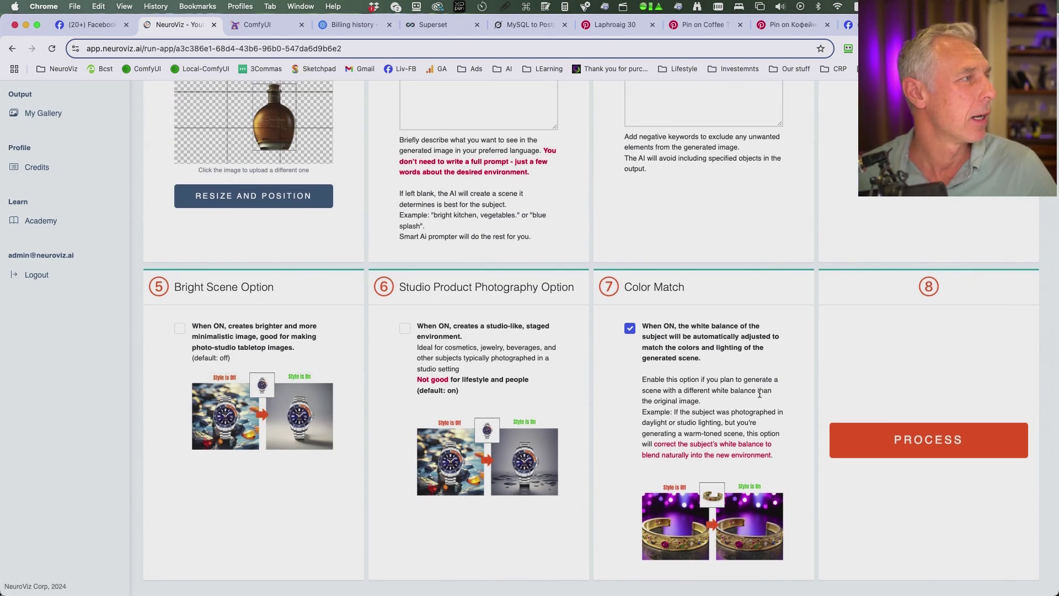
pyautogui.click(404, 329)
pyautogui.click(949, 449)
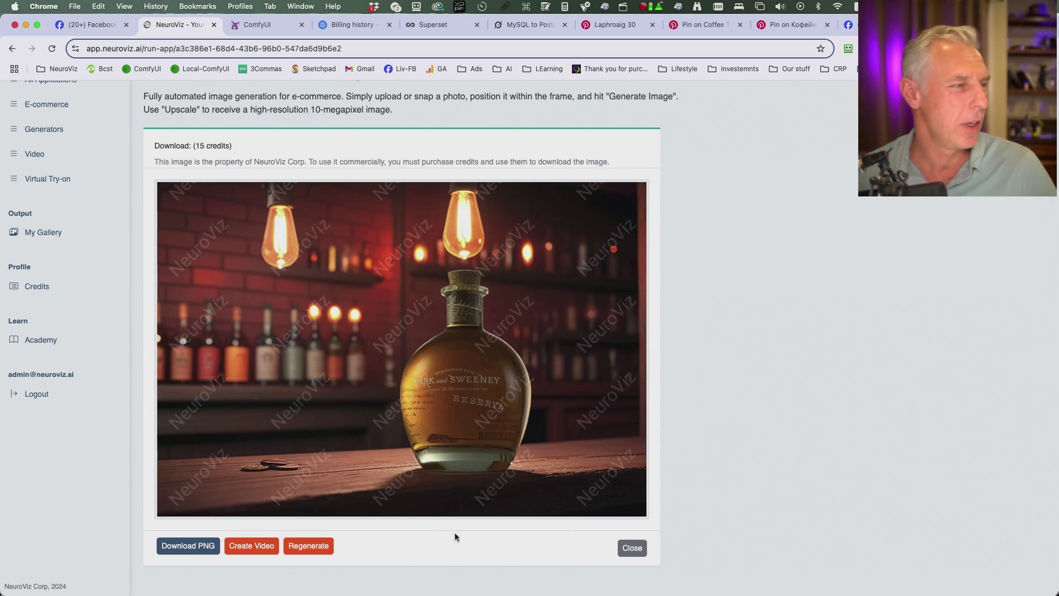
# - Start a video of the bar-scene bottle prompted 'camera slowly rotates around the subject', then check My Gallery
pyautogui.click(271, 547)
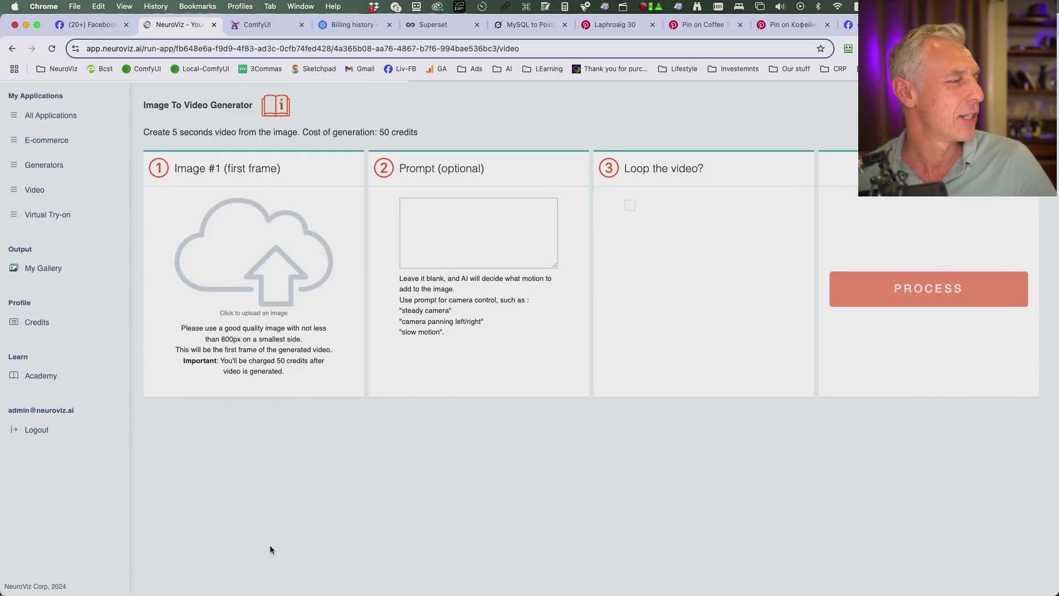
pyautogui.click(454, 216)
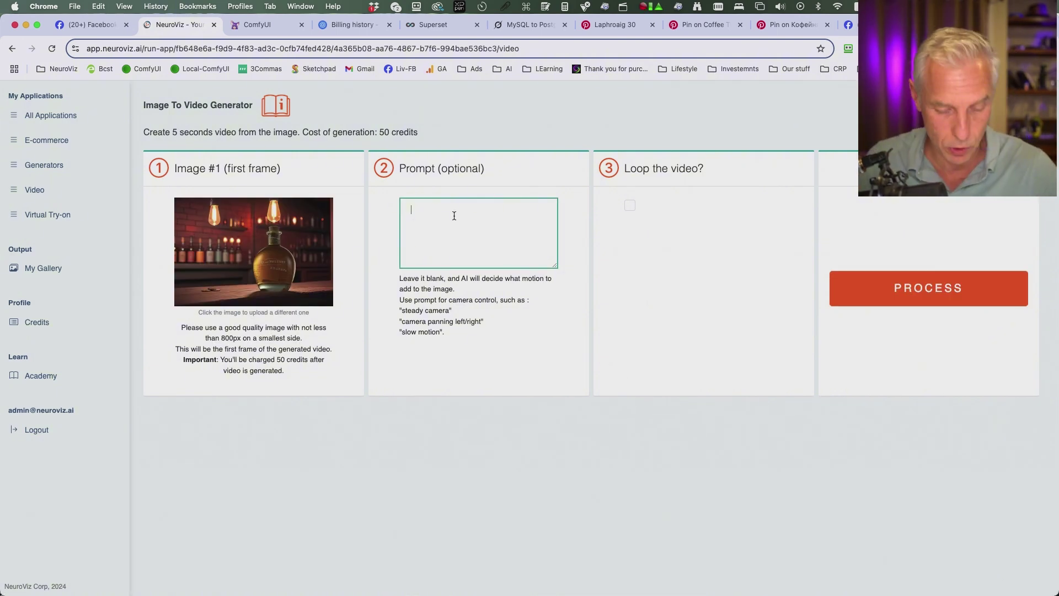
pyautogui.write('camera slowly rotates around the subject')
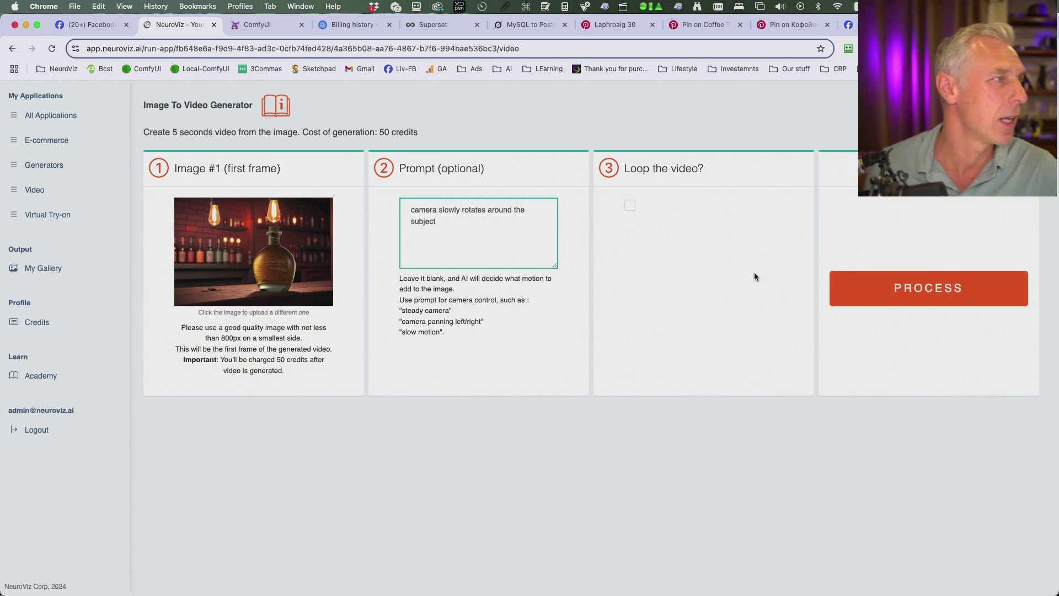
pyautogui.click(946, 288)
pyautogui.click(43, 268)
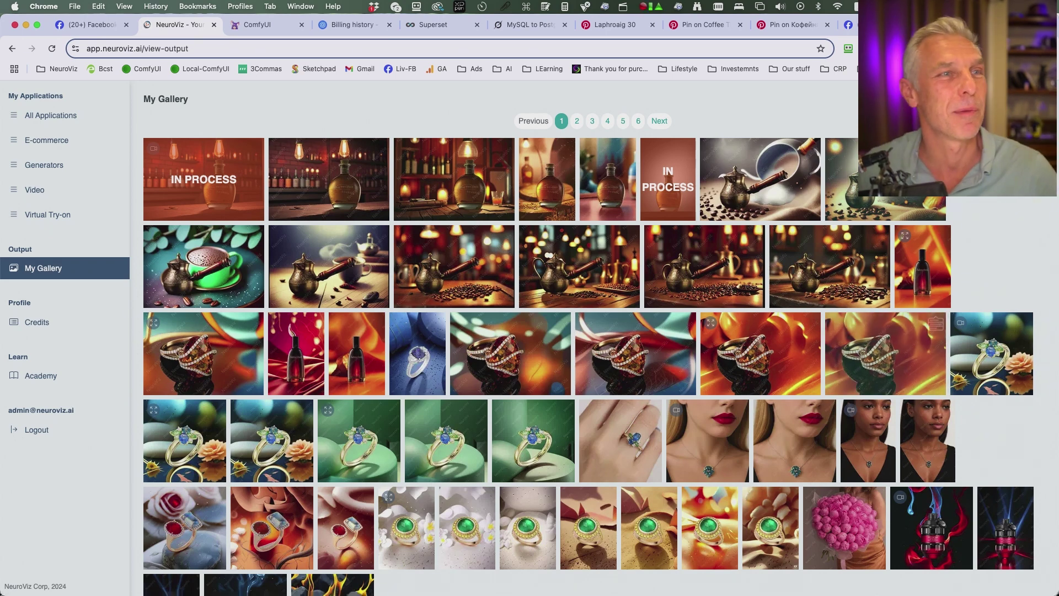
pyautogui.click(579, 270)
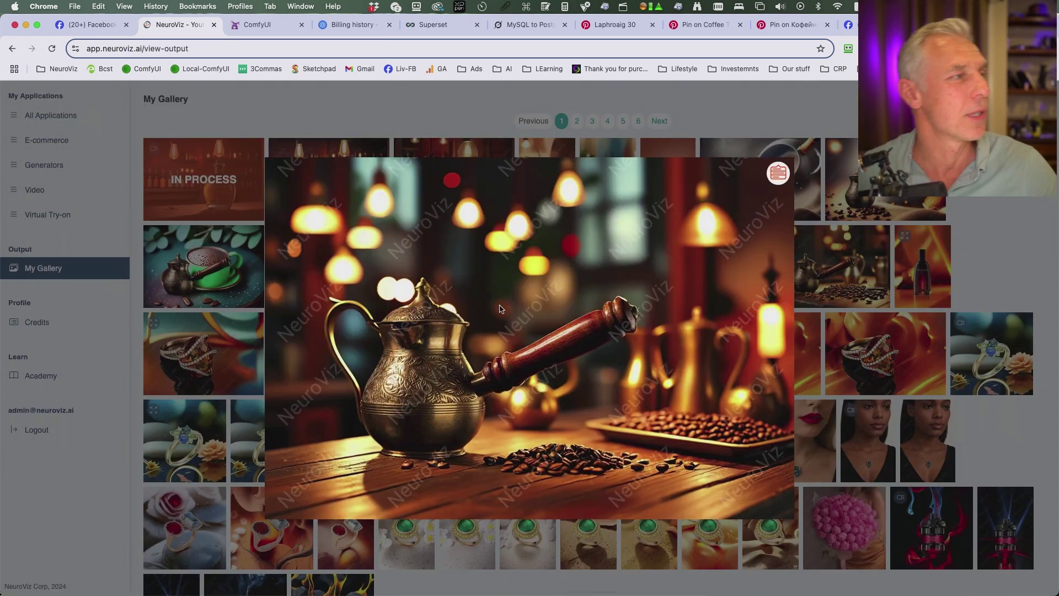
pyautogui.press('Escape')
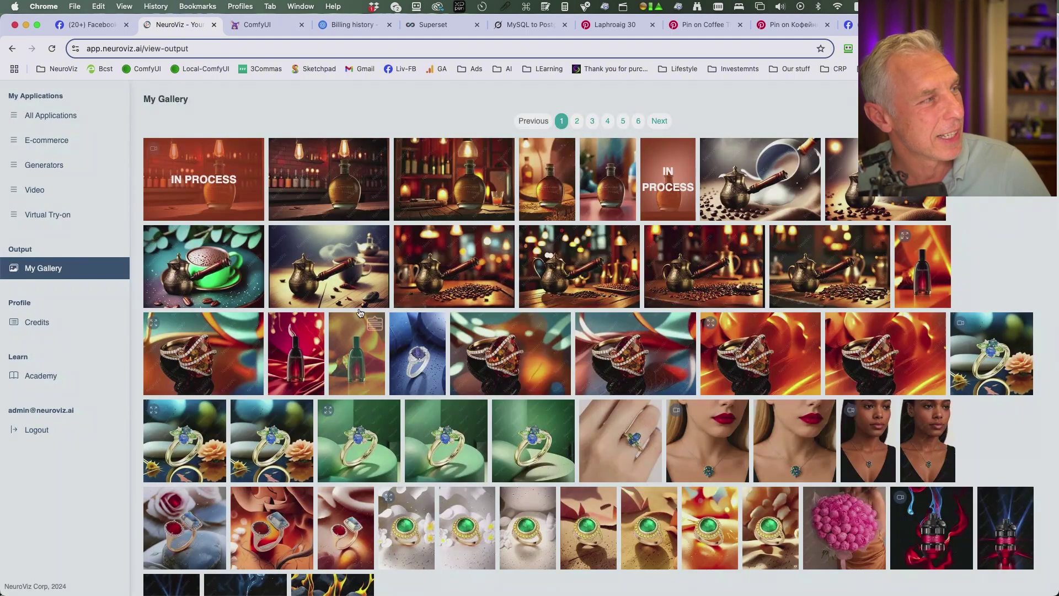
pyautogui.click(579, 267)
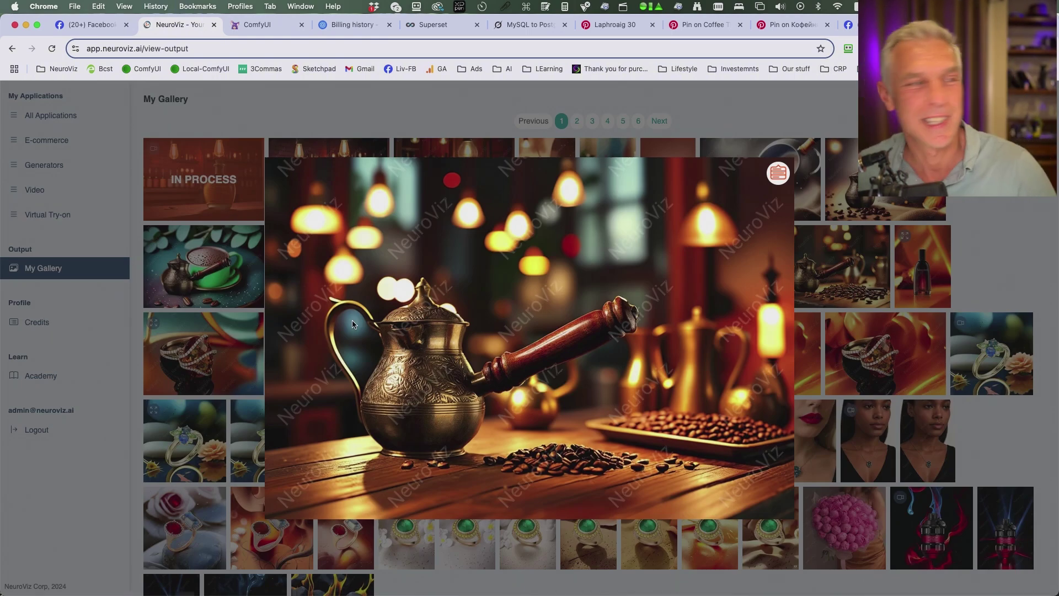
pyautogui.press('Escape')
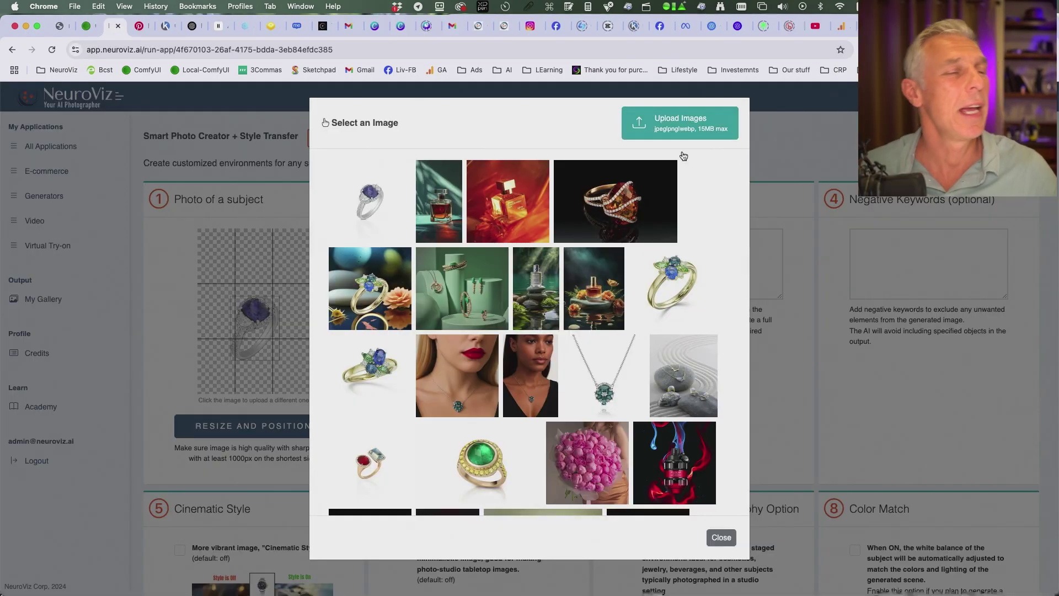
# - Select Pro-club-44-final0545-hi-res.jpg in the Portfolio folder and check it in a full-size preview
pyautogui.click(683, 124)
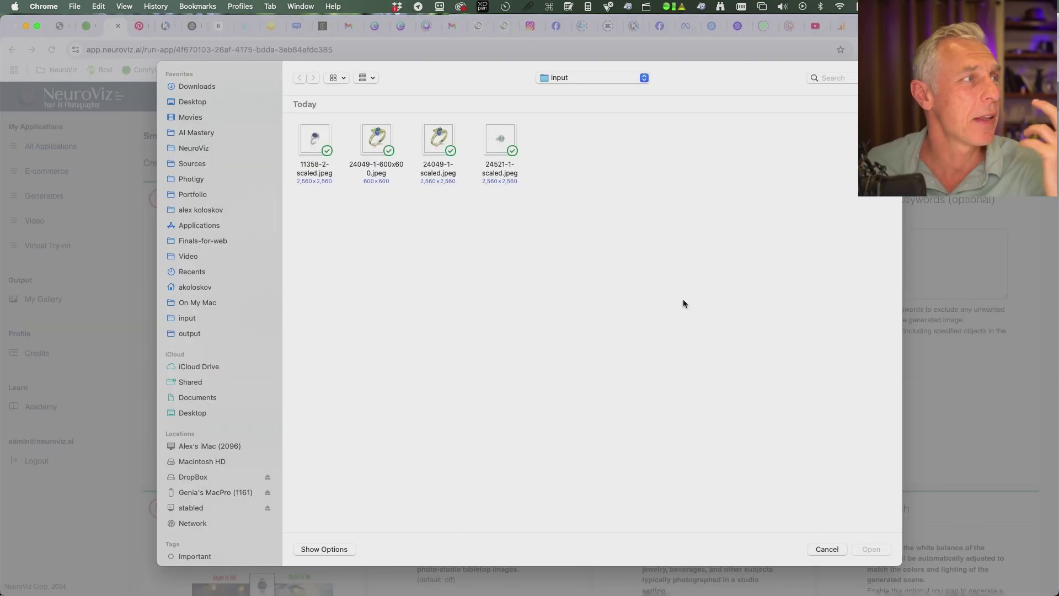
pyautogui.click(193, 196)
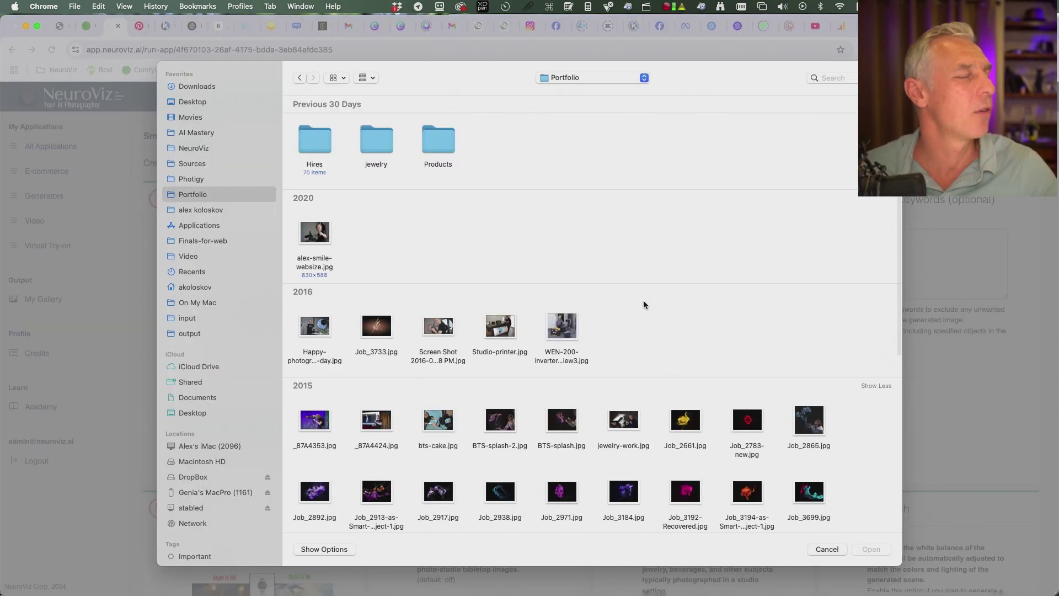
pyautogui.scroll(-5, 643, 300)
pyautogui.scroll(5, 643, 300)
pyautogui.scroll(-5, 643, 300)
pyautogui.click(514, 169)
pyautogui.press('space')
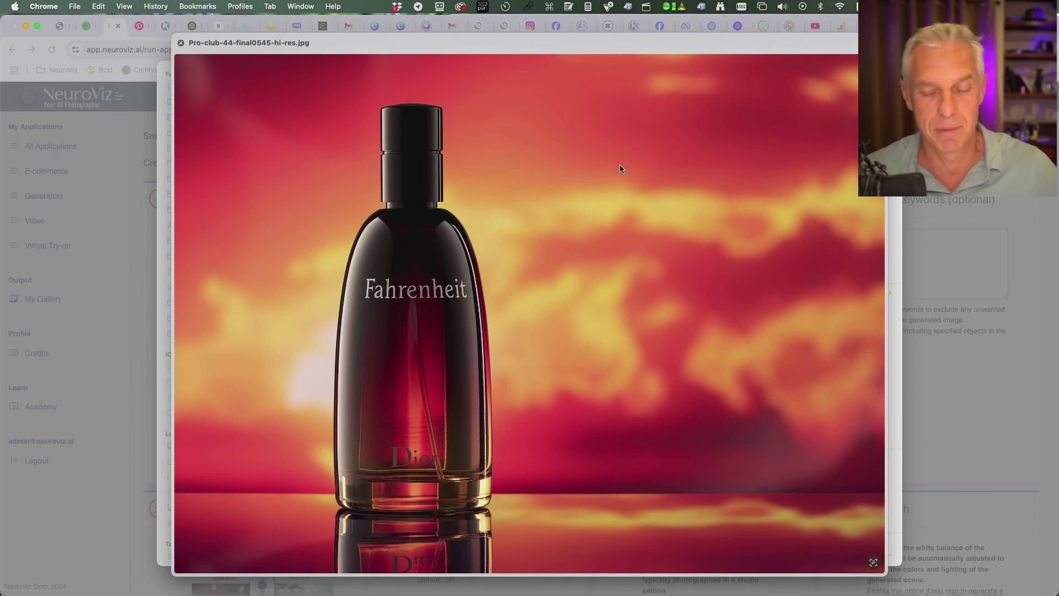
pyautogui.press('space')
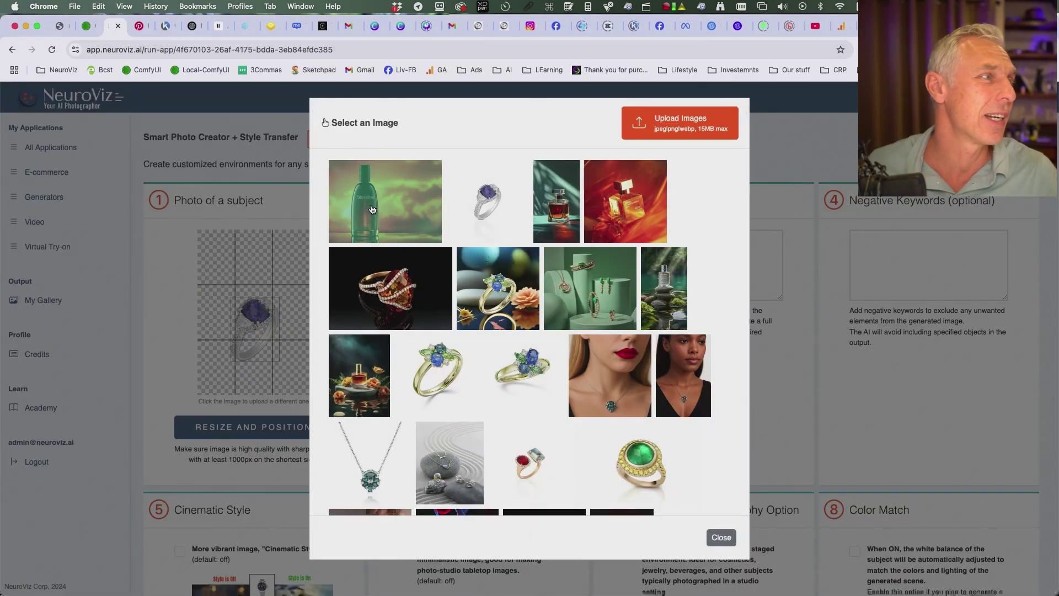
# - Set the Fahrenheit photo as a portrait-framed subject, position the bottle, and pick the golden perfume reference
pyautogui.click(545, 195)
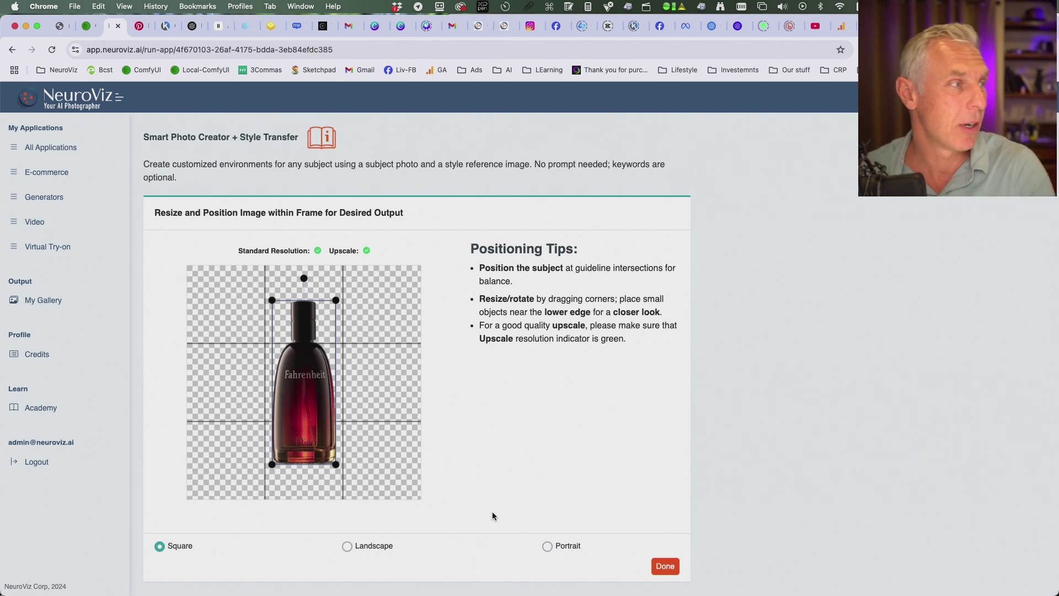
pyautogui.click(547, 546)
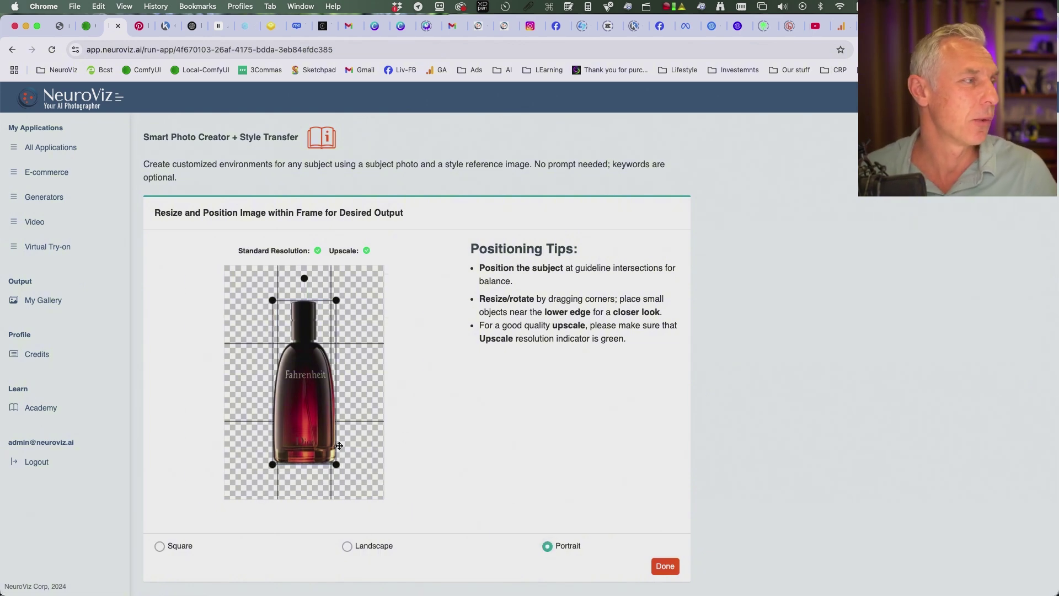
pyautogui.scroll(-4, 310, 417)
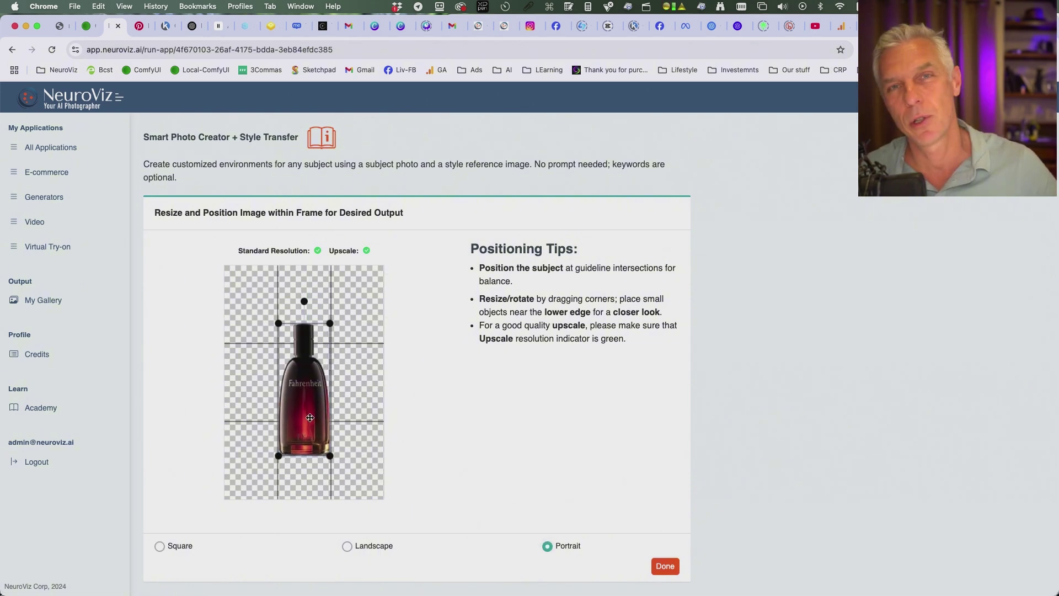
pyautogui.moveTo(310, 417); pyautogui.dragTo(310, 419)
pyautogui.moveTo(333, 251); pyautogui.dragTo(351, 251)
pyautogui.moveTo(299, 395); pyautogui.dragTo(301, 406)
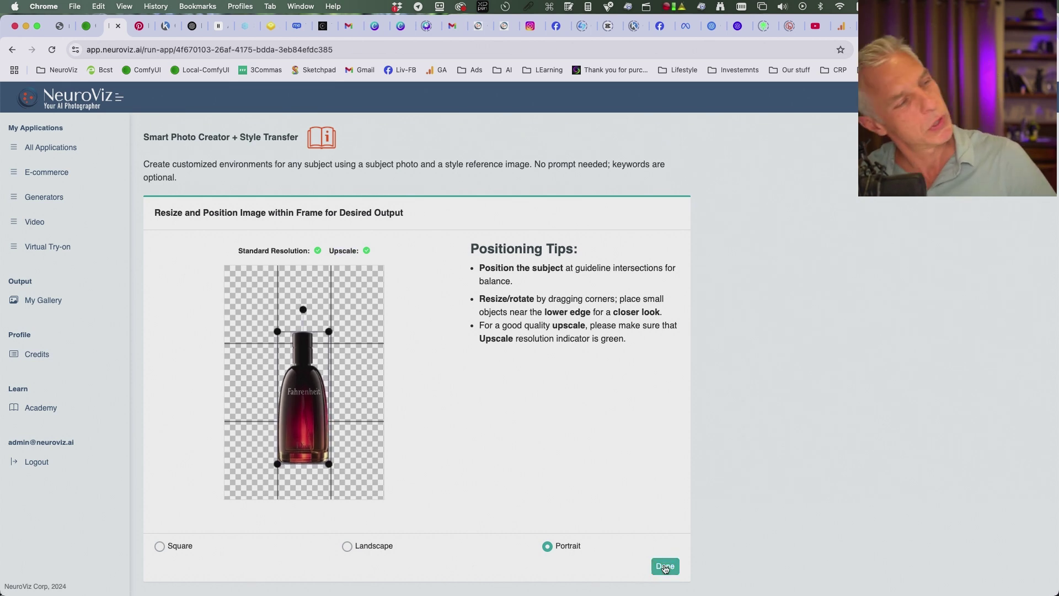
pyautogui.click(665, 568)
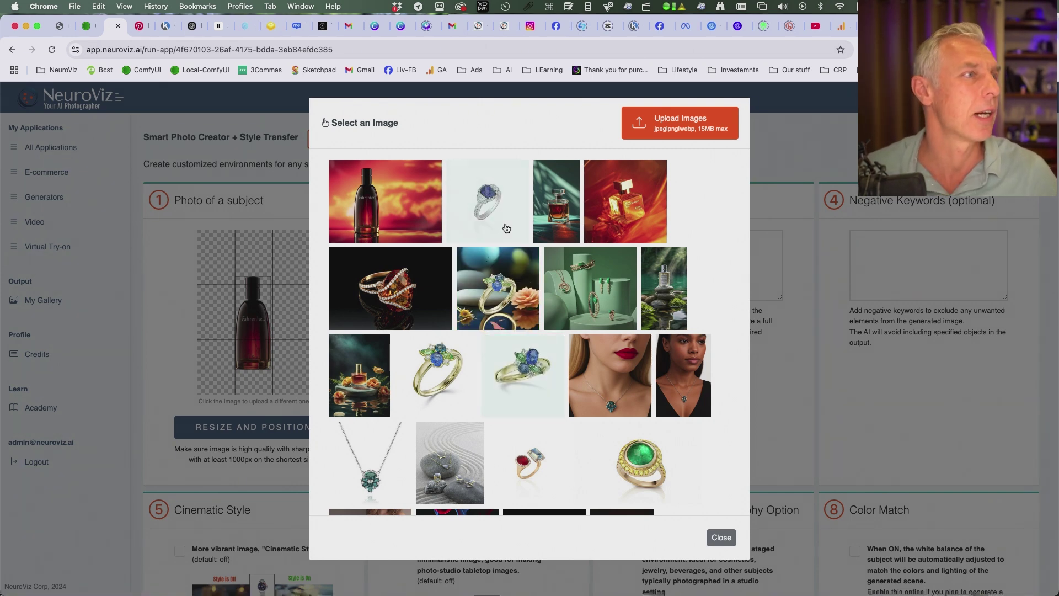
pyautogui.click(628, 208)
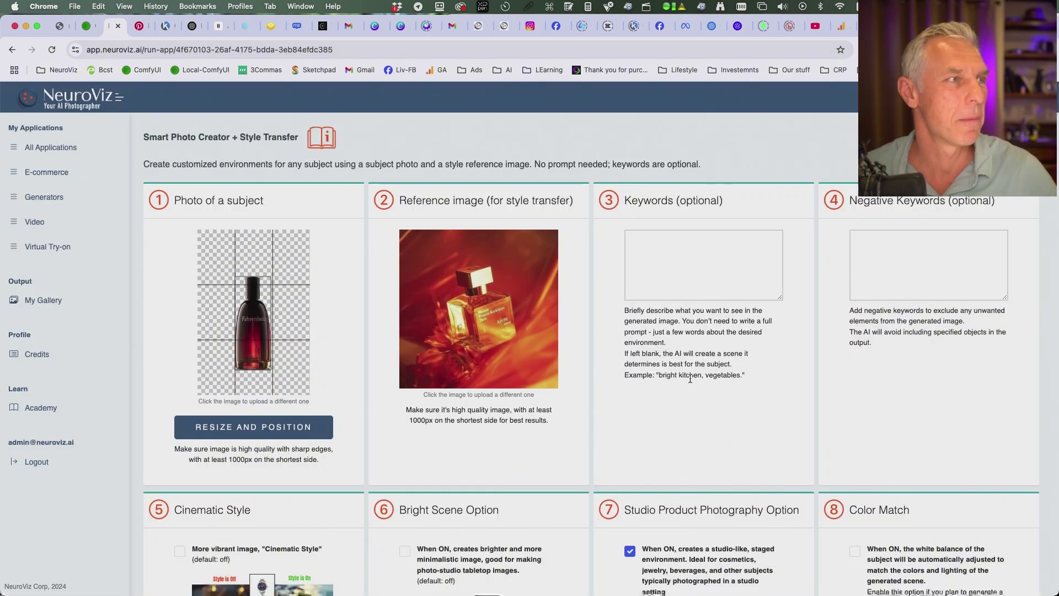
pyautogui.scroll(-6, 302, 546)
# - Generate the styled Fahrenheit image, then close the result and dismiss the downloads list
pyautogui.click(303, 547)
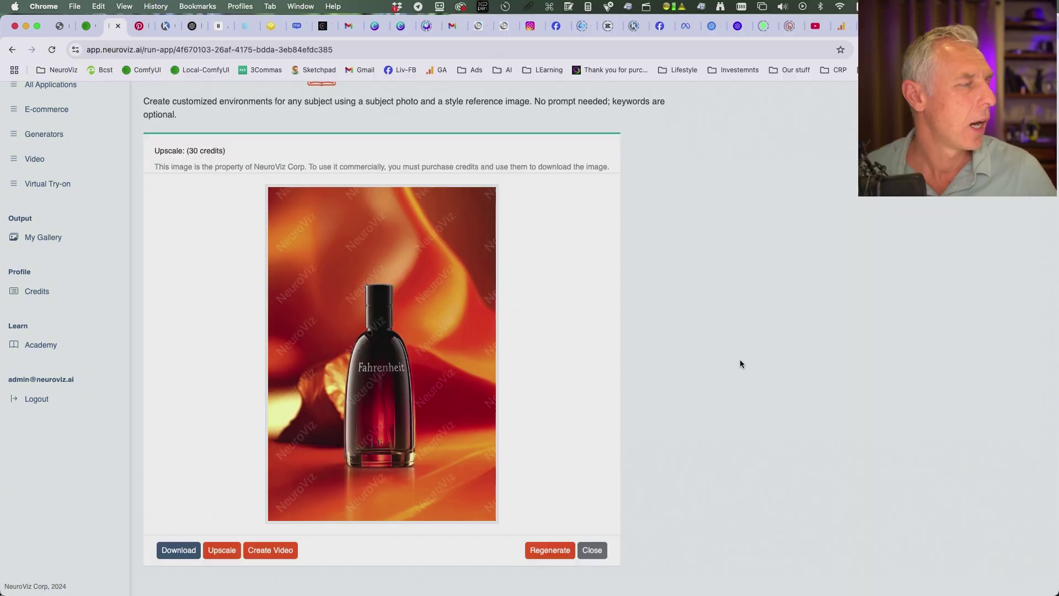
pyautogui.click(738, 359)
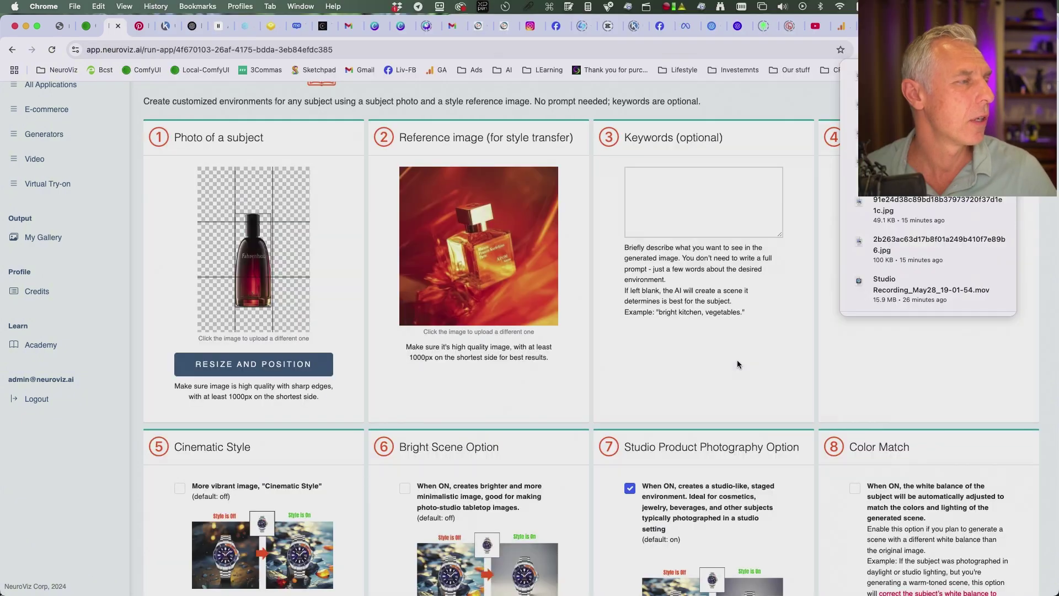
pyautogui.click(726, 365)
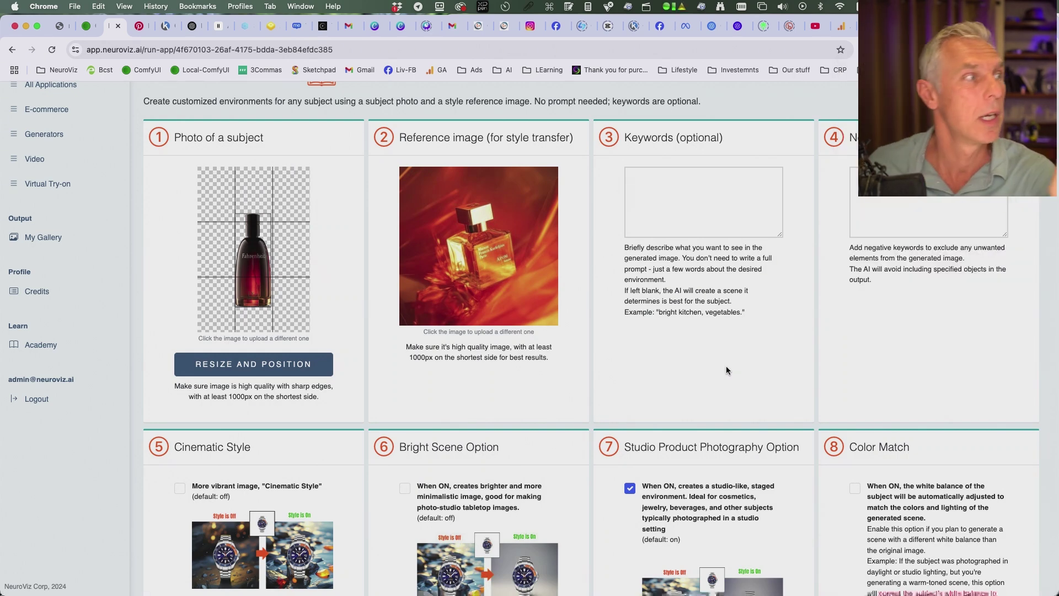
# - Replace the style reference with the red decanter photo, then switch to My Gallery
pyautogui.click(555, 264)
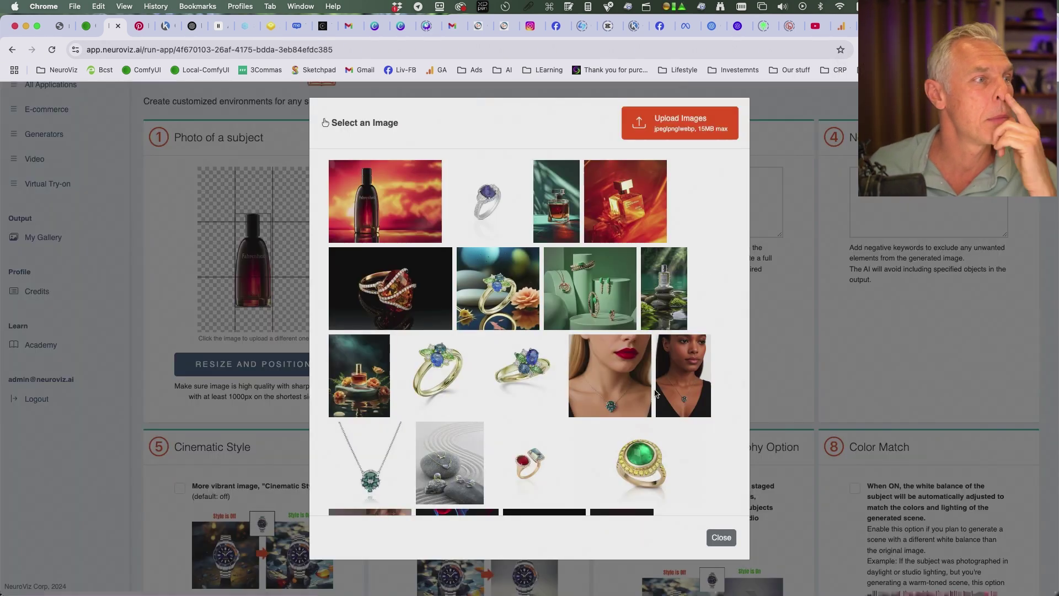
pyautogui.scroll(-6, 671, 425)
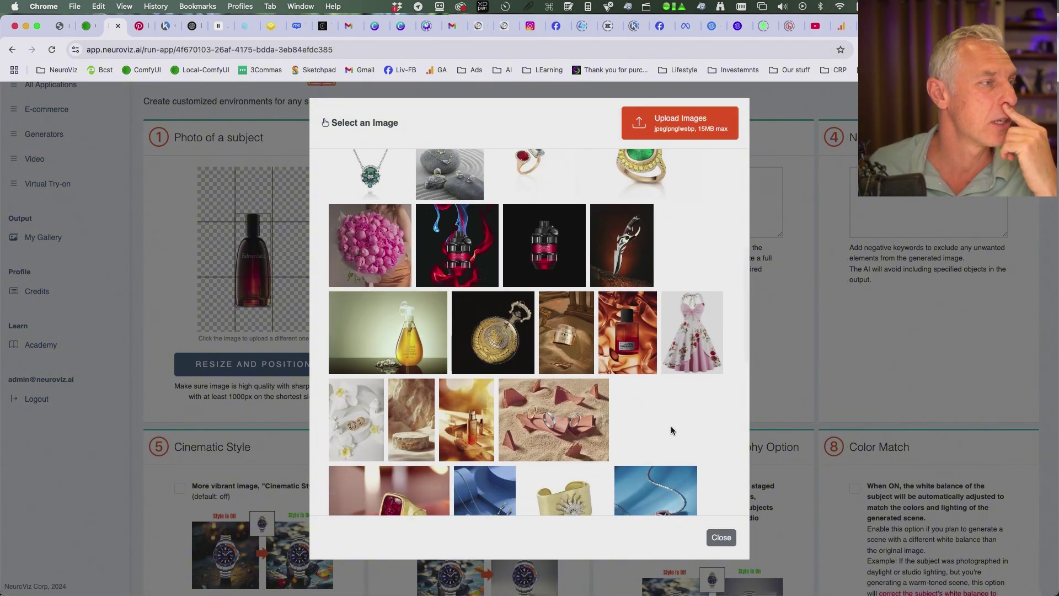
pyautogui.scroll(-4, 672, 430)
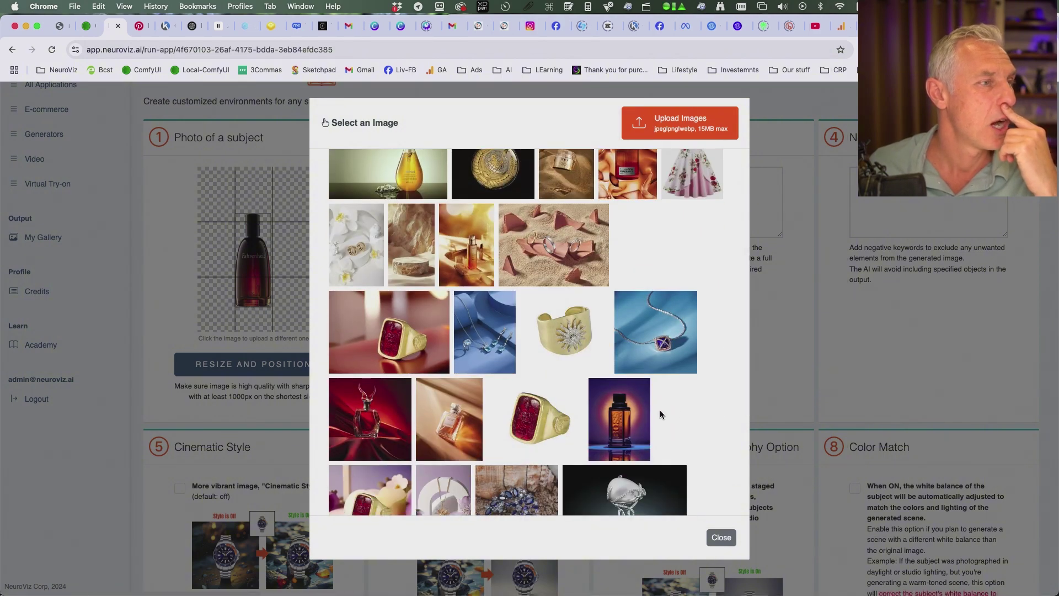
pyautogui.click(377, 426)
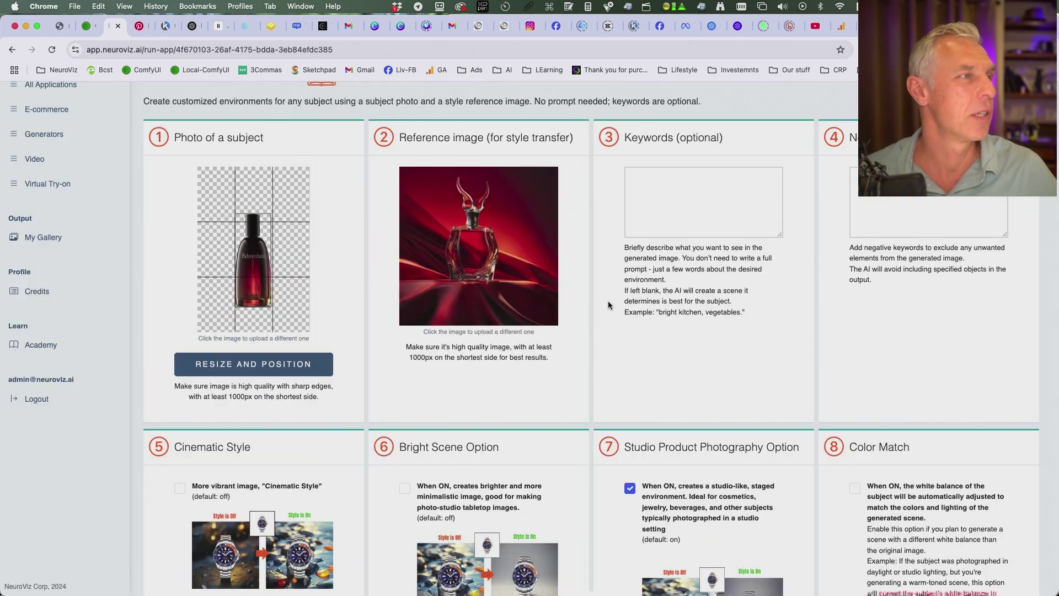
pyautogui.scroll(1, 563, 296)
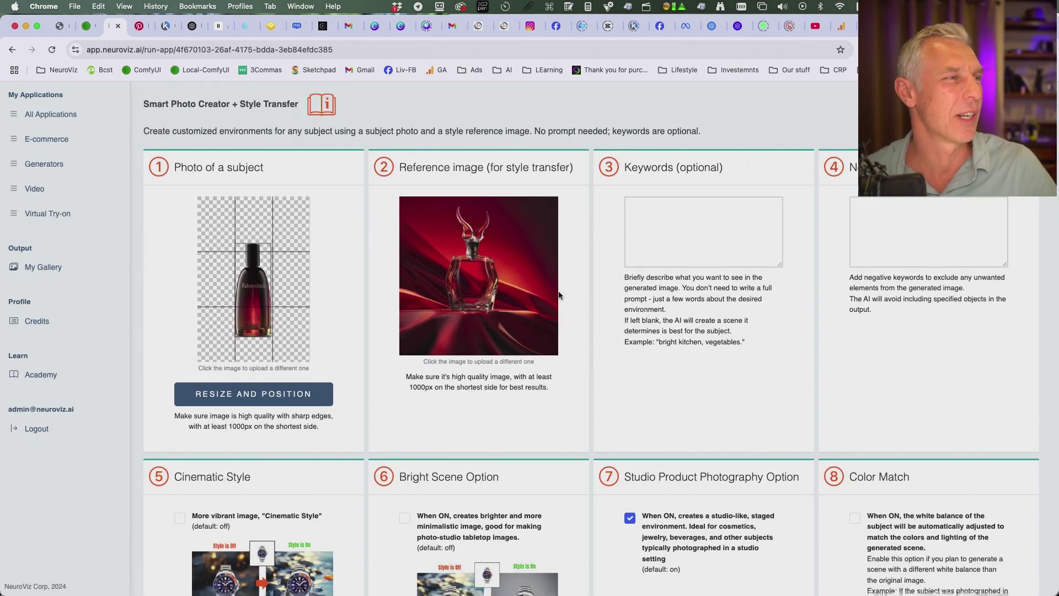
pyautogui.scroll(-8, 560, 293)
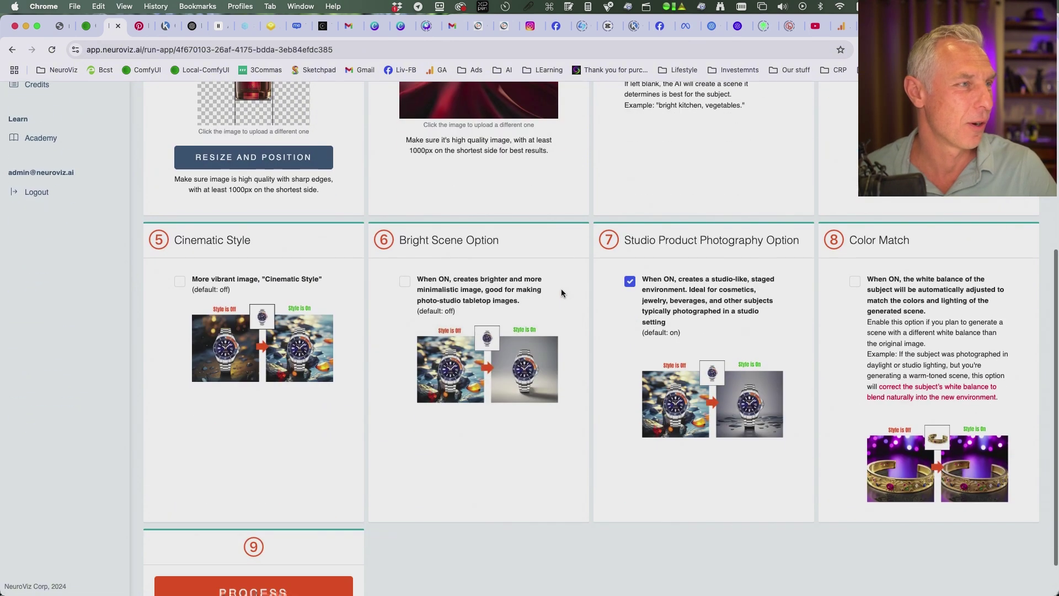
pyautogui.scroll(-2, 561, 293)
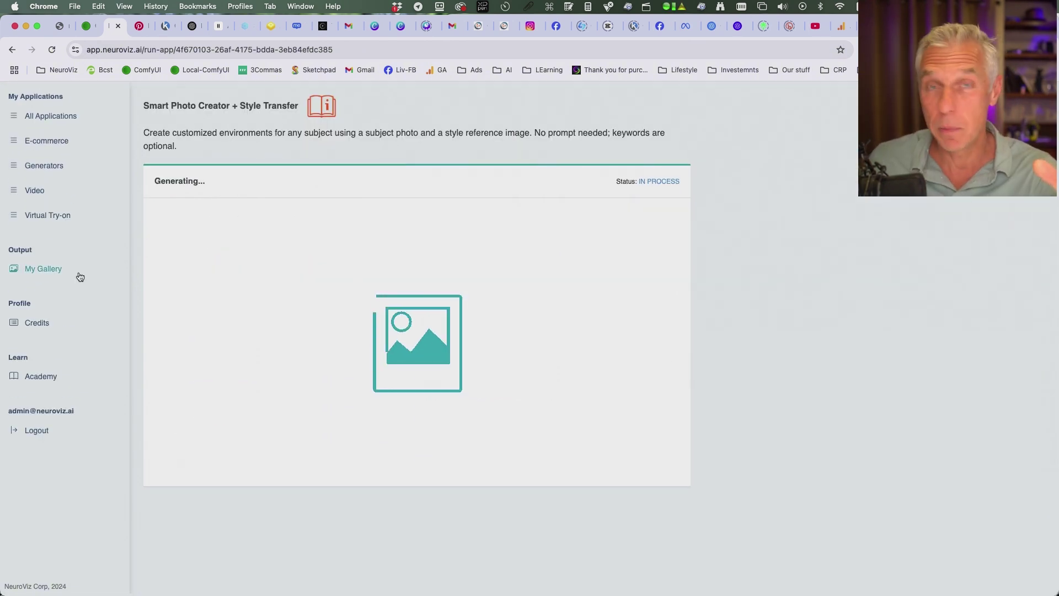
pyautogui.click(60, 272)
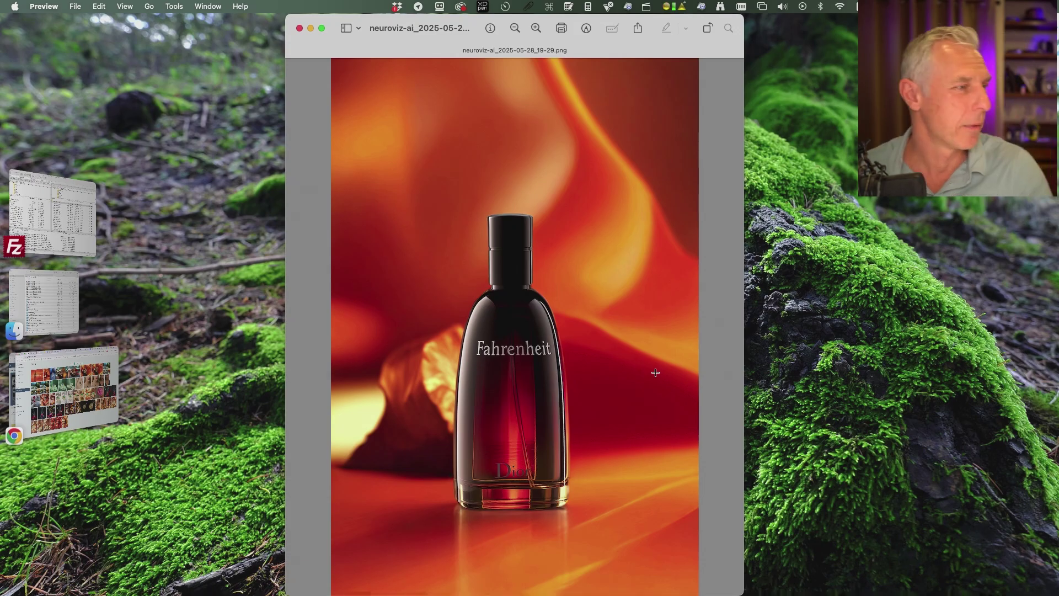
# - Make and clear two marquee selections on the Fahrenheit image, close it, and return to NeuroViz
pyautogui.moveTo(556, 357); pyautogui.dragTo(577, 426)
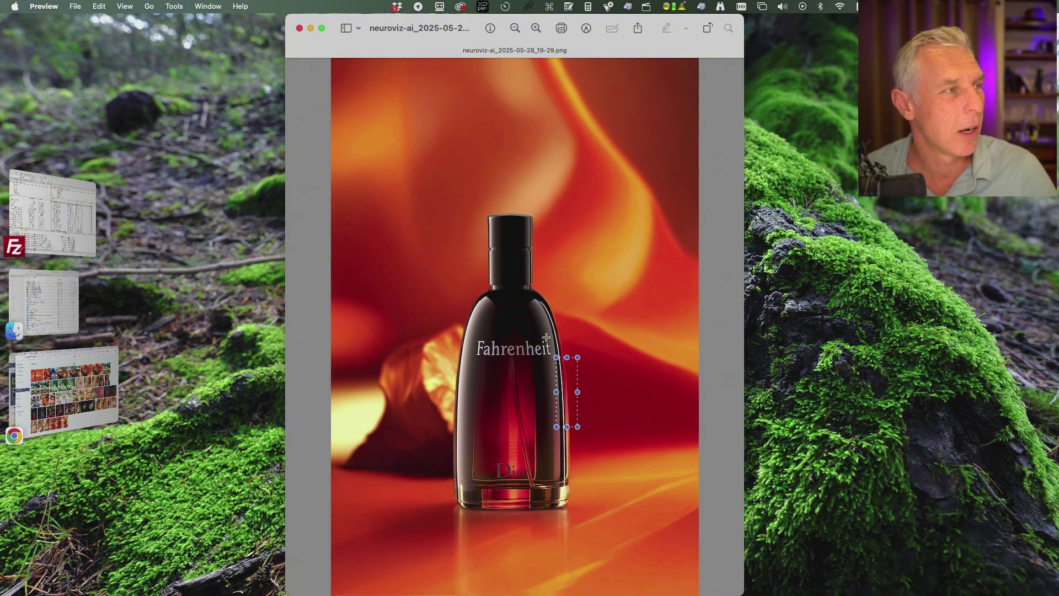
pyautogui.click(572, 437)
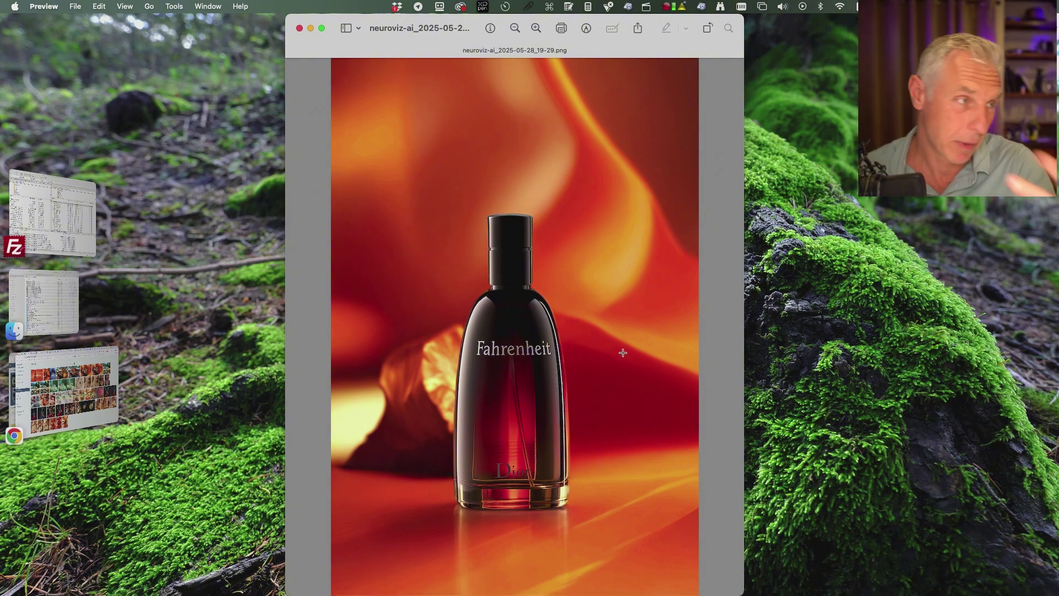
pyautogui.moveTo(655, 296); pyautogui.dragTo(691, 450)
pyautogui.click(651, 480)
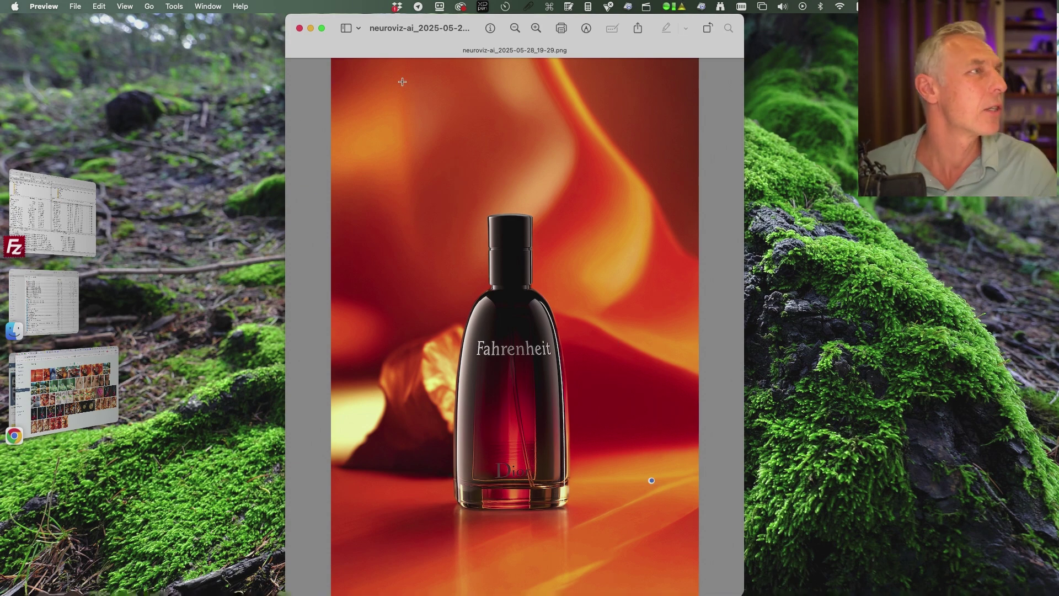
pyautogui.click(299, 29)
pyautogui.click(71, 396)
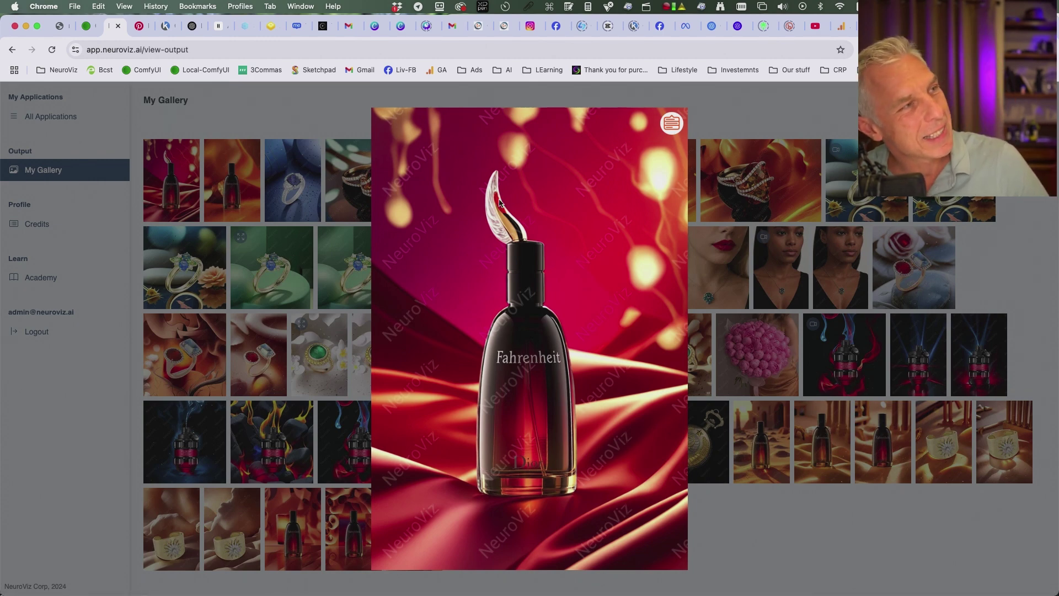
# - Close the red Fahrenheit lightbox, then enlarge and dismiss the desert Fahrenheit results
pyautogui.click(506, 233)
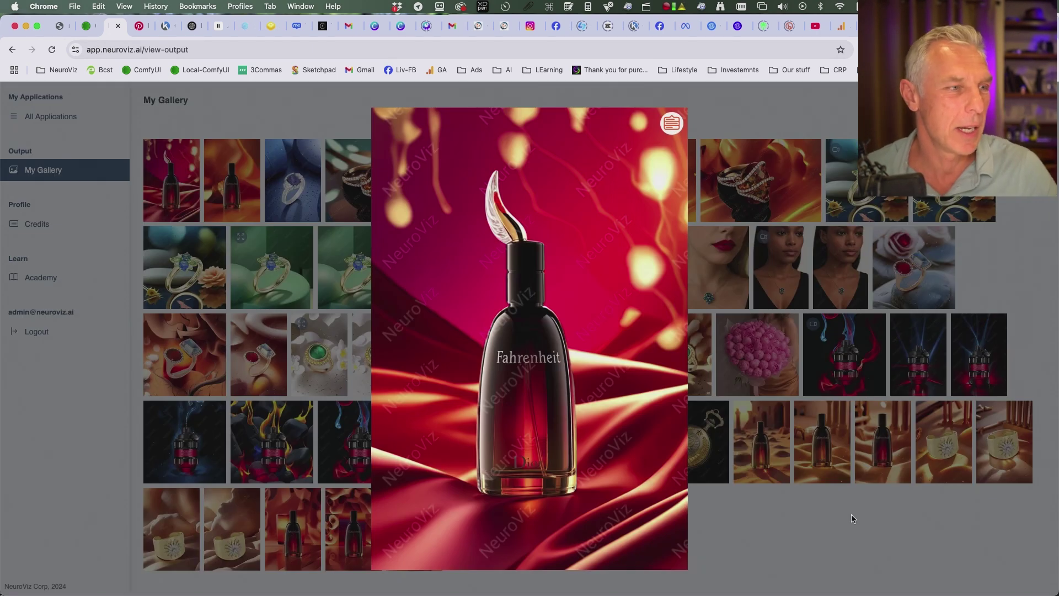
pyautogui.click(851, 514)
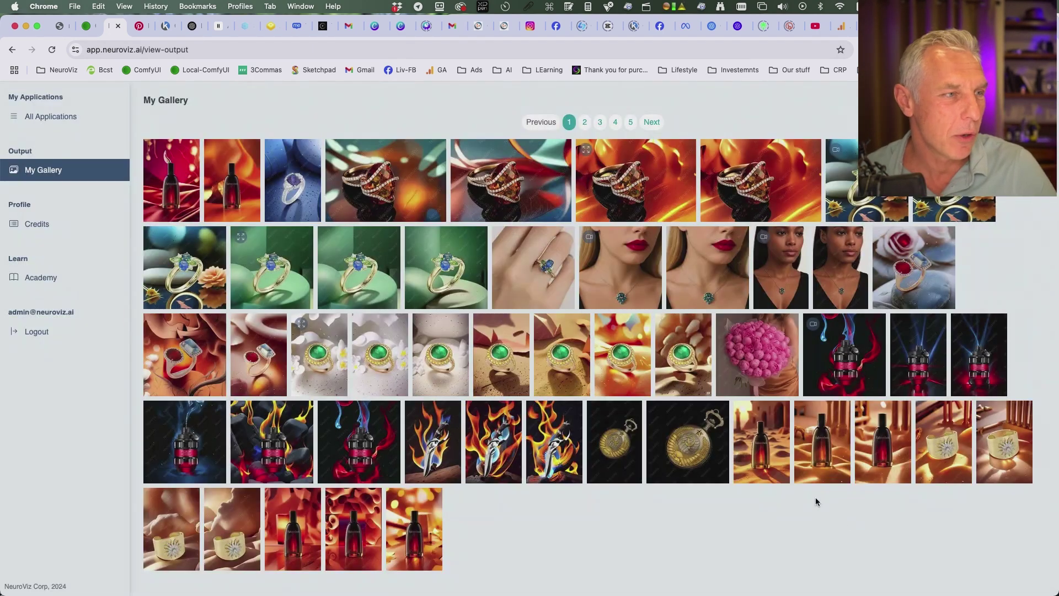
pyautogui.click(788, 478)
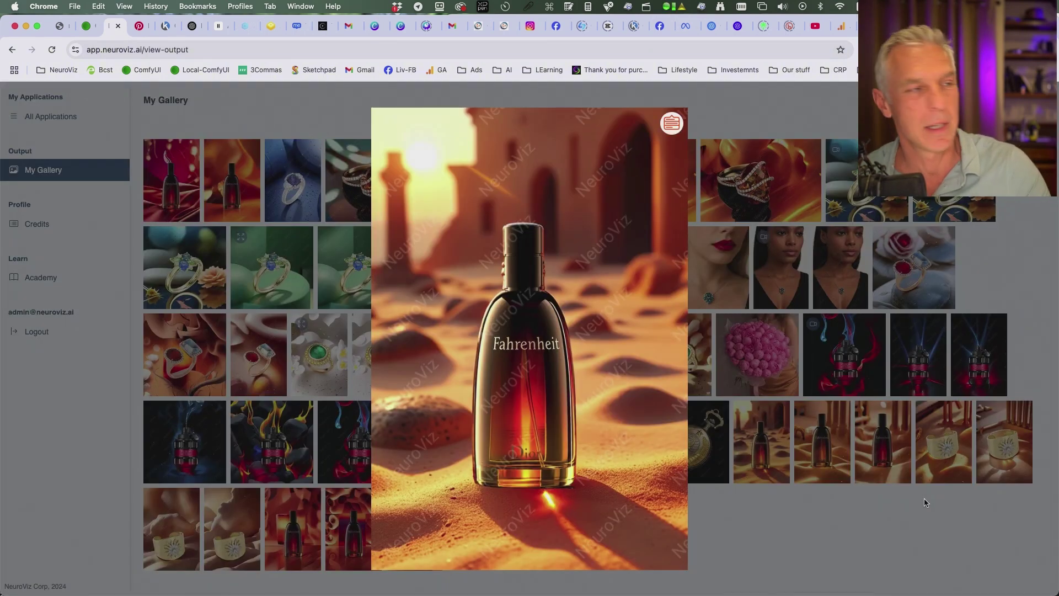
pyautogui.click(890, 530)
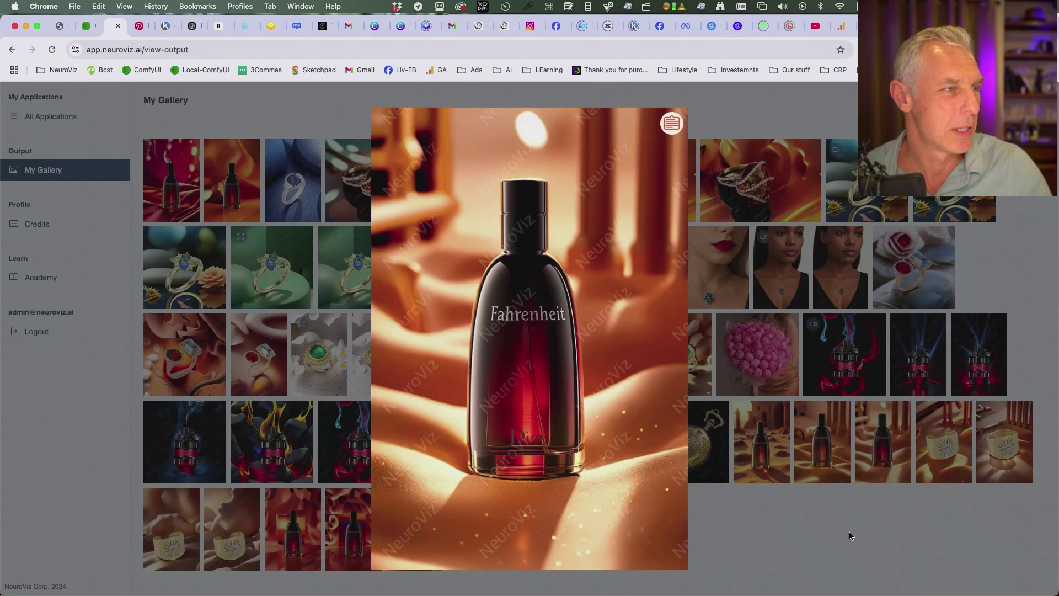
pyautogui.click(795, 504)
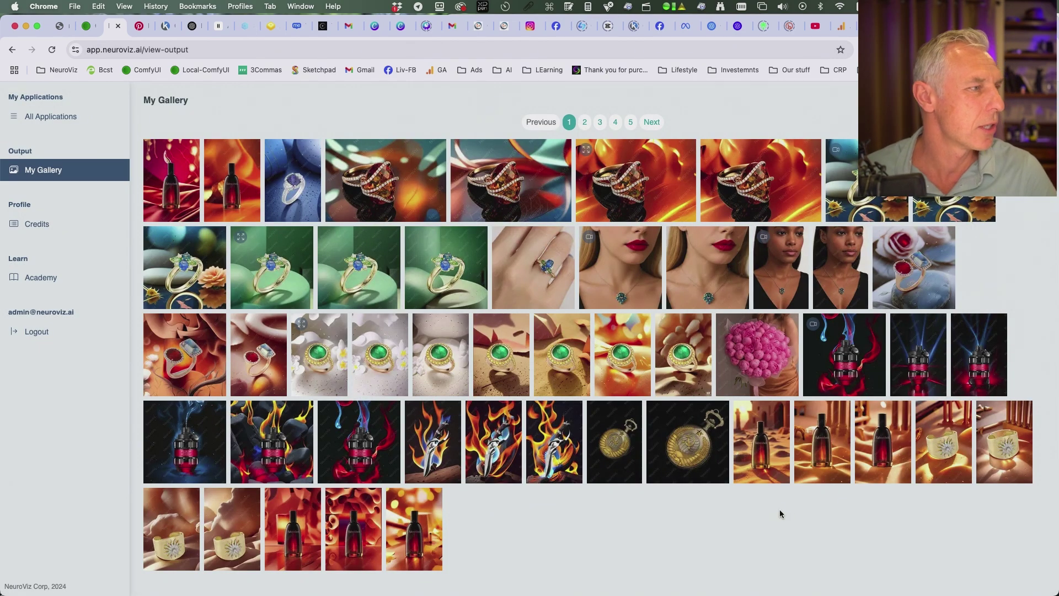
pyautogui.scroll(1, 779, 508)
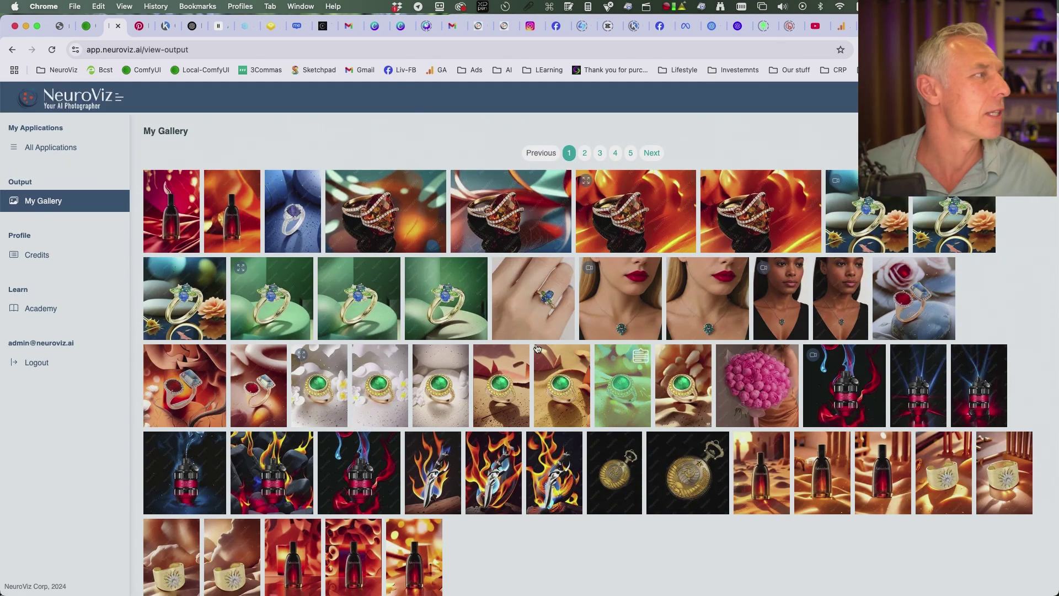
# - In All Applications, highlight the Smart Photo Creator + Style Transfer and Guided Shape Generation descriptions
pyautogui.click(49, 148)
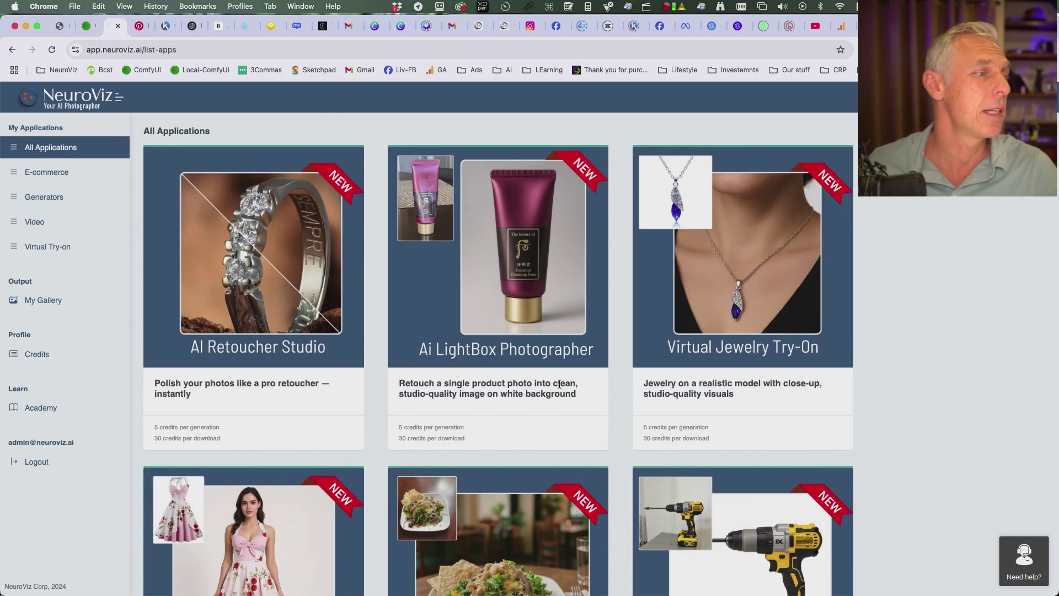
pyautogui.scroll(-5, 487, 410)
pyautogui.tripleClick(487, 418)
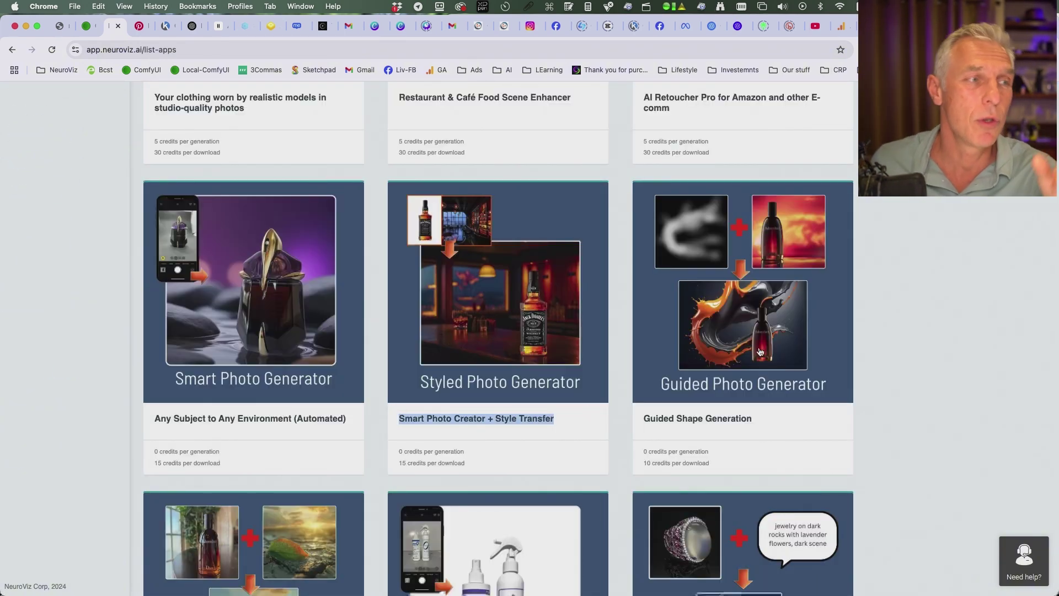
pyautogui.moveTo(771, 420); pyautogui.dragTo(646, 421)
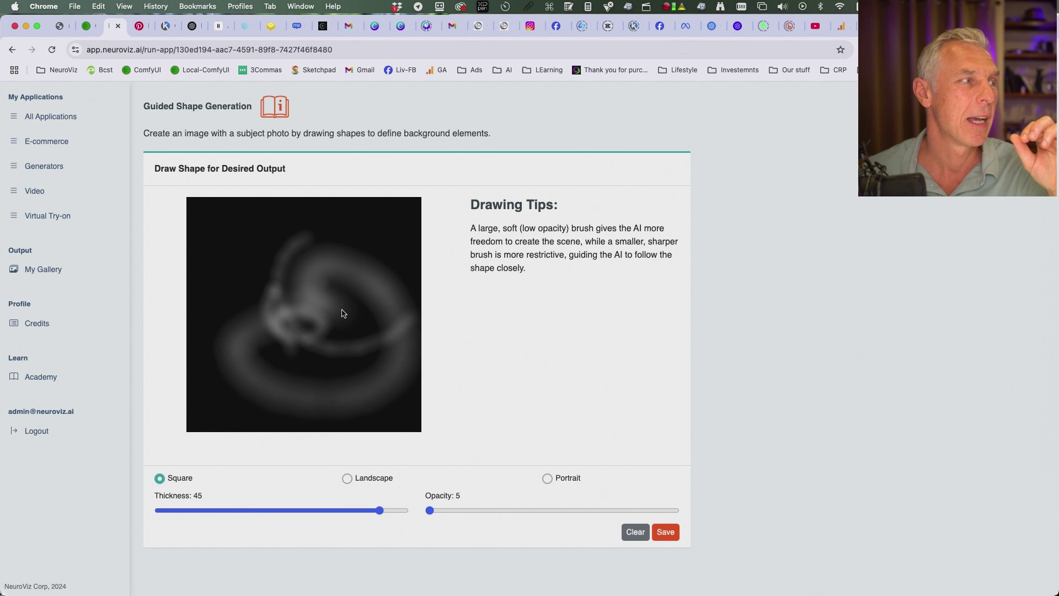
# - Paint a soft guide shape on the canvas, save it, and return to All Applications
pyautogui.moveTo(343, 307); pyautogui.dragTo(331, 288)
pyautogui.click(664, 529)
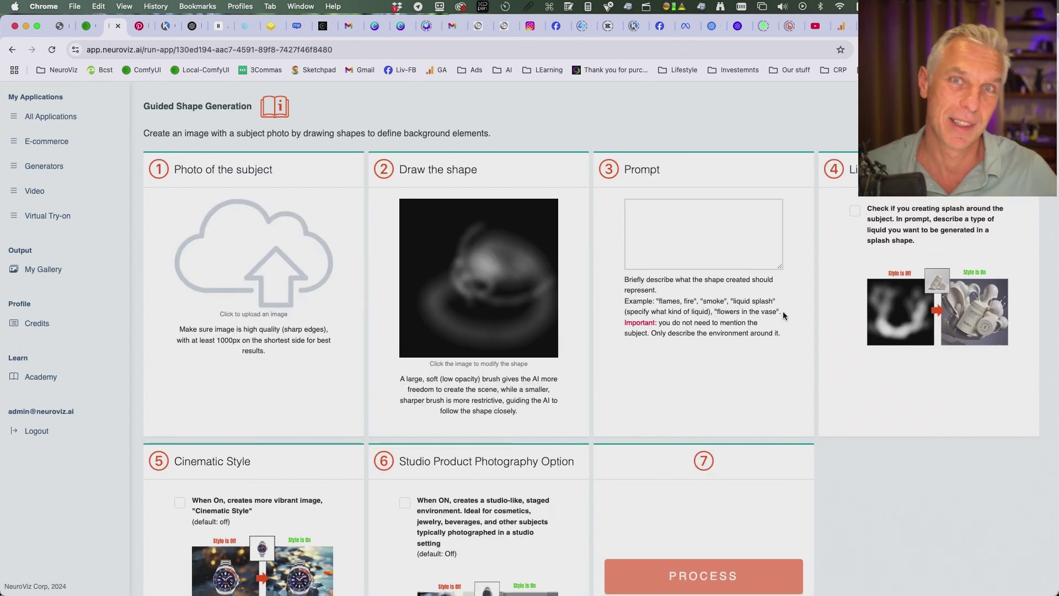
pyautogui.click(62, 117)
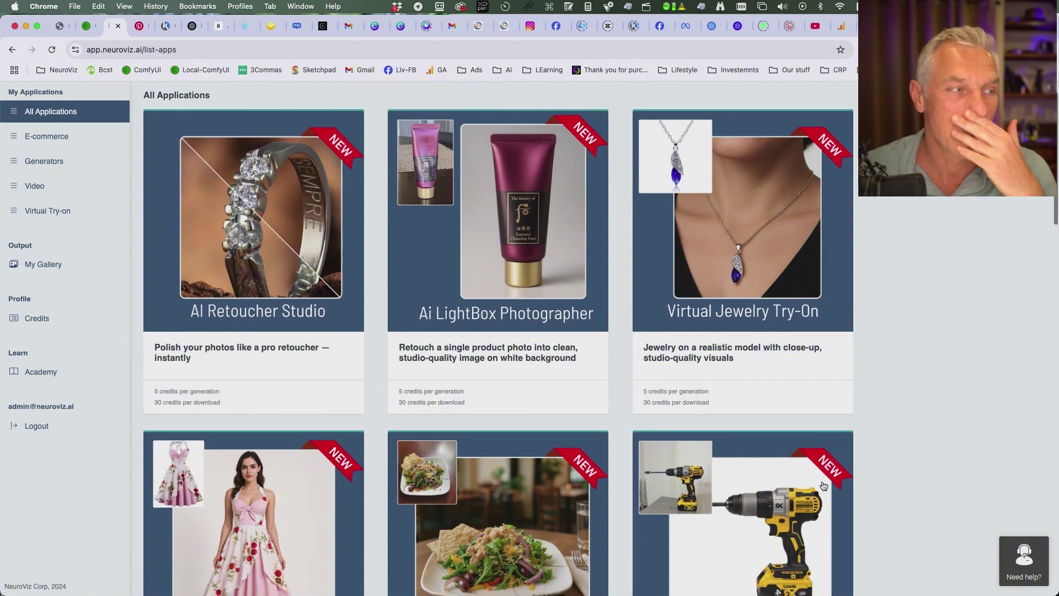
pyautogui.scroll(-6, 496, 331)
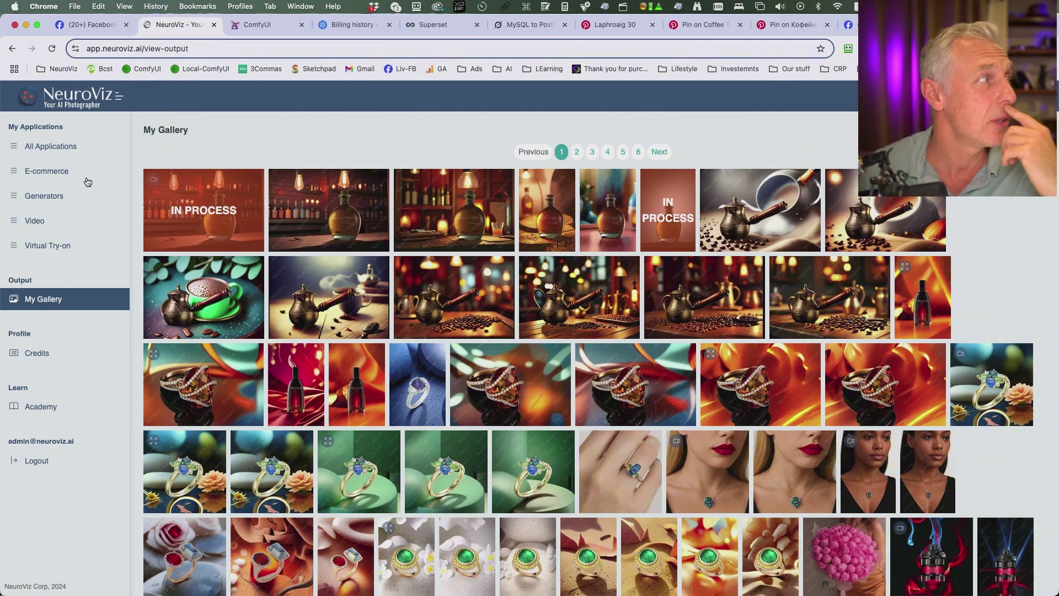
# - Open AI Retoucher Studio and start uploading a new image from the computer
pyautogui.click(50, 146)
pyautogui.scroll(-1, 647, 268)
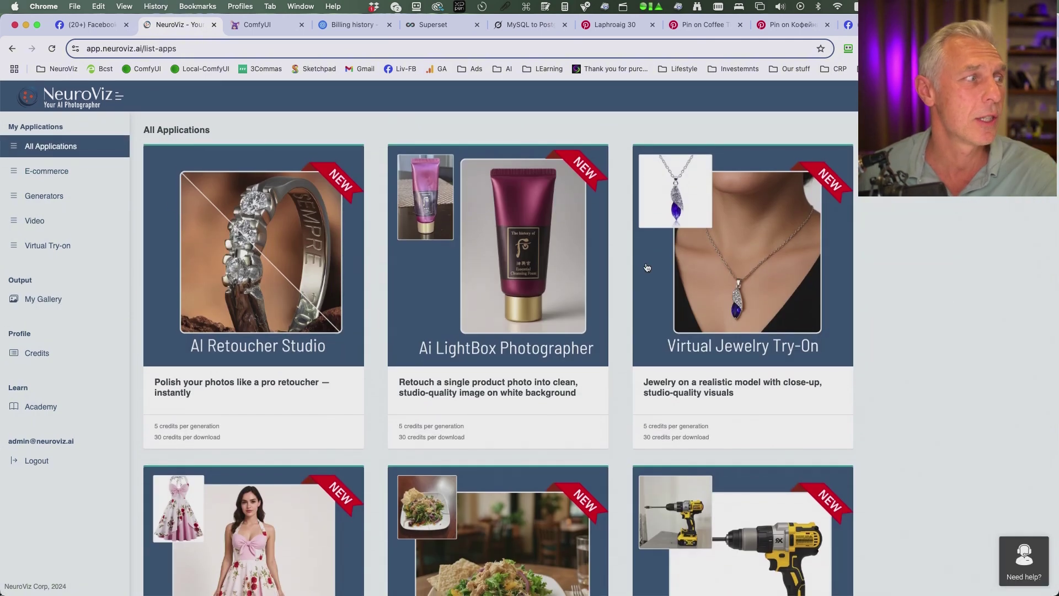
pyautogui.click(300, 241)
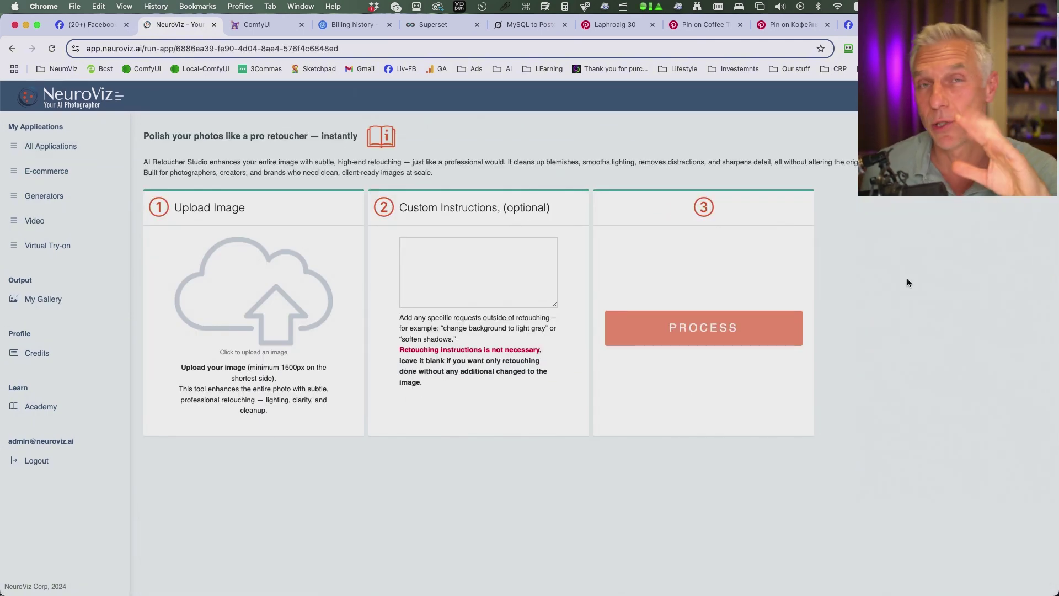
pyautogui.click(278, 298)
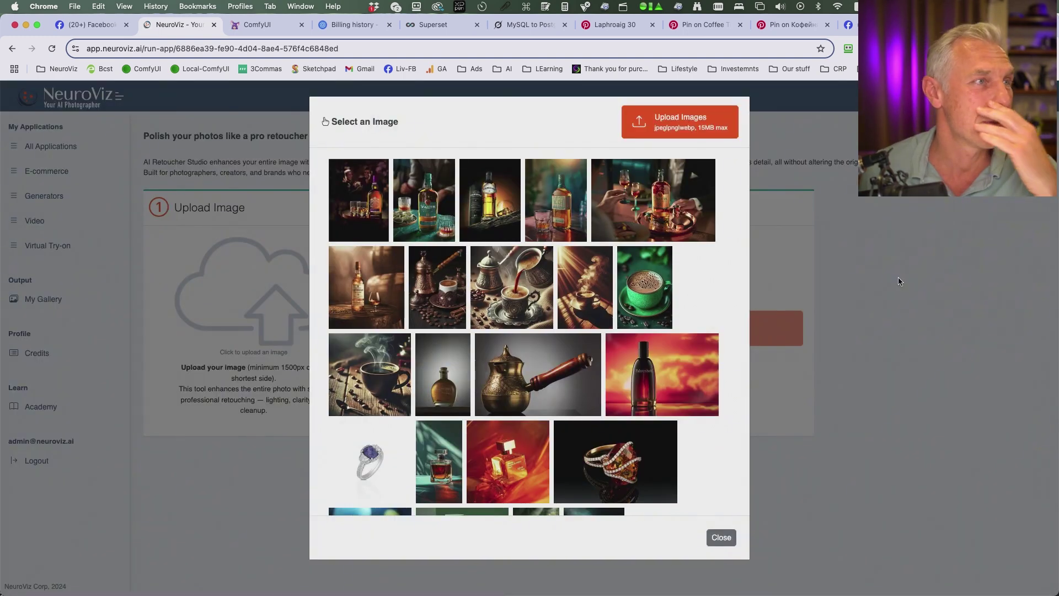
pyautogui.click(689, 129)
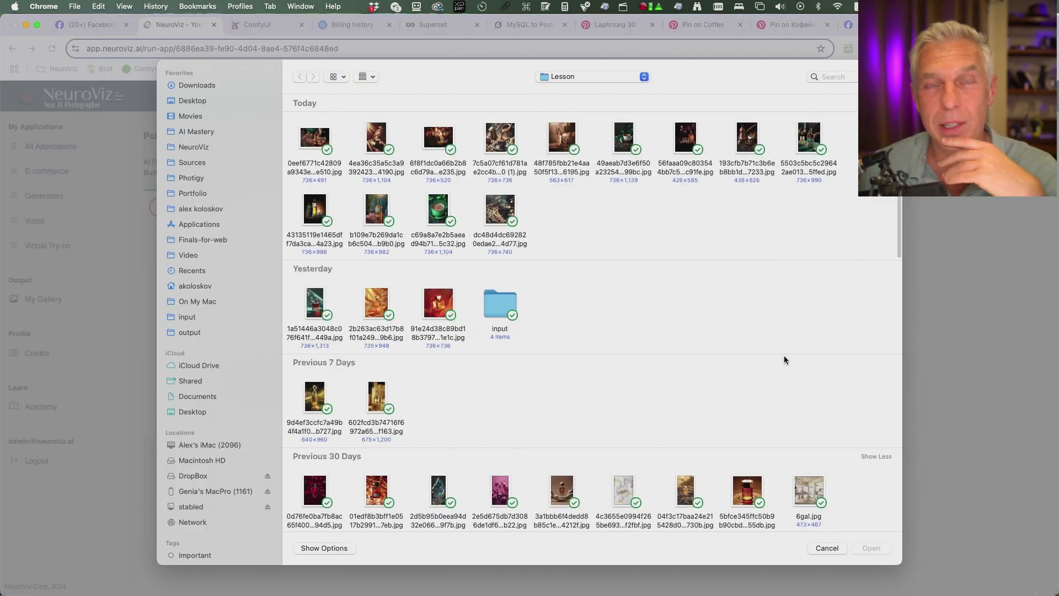
# - Upload the bracelet screenshot from Desktop, retouch it, and download the result as PNG
pyautogui.click(199, 86)
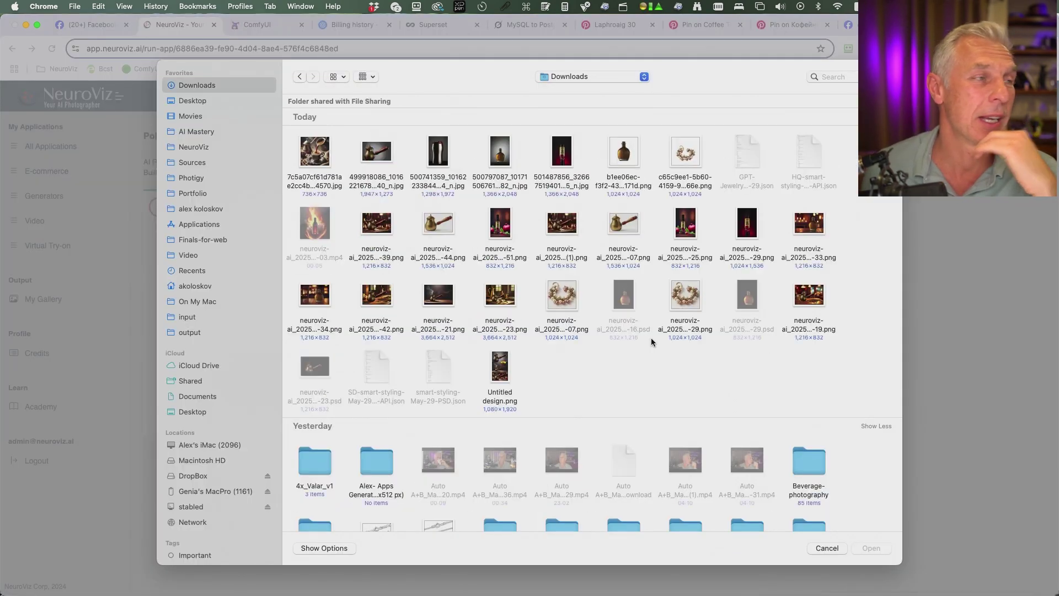
pyautogui.press('super+shift+d')
pyautogui.click(631, 374)
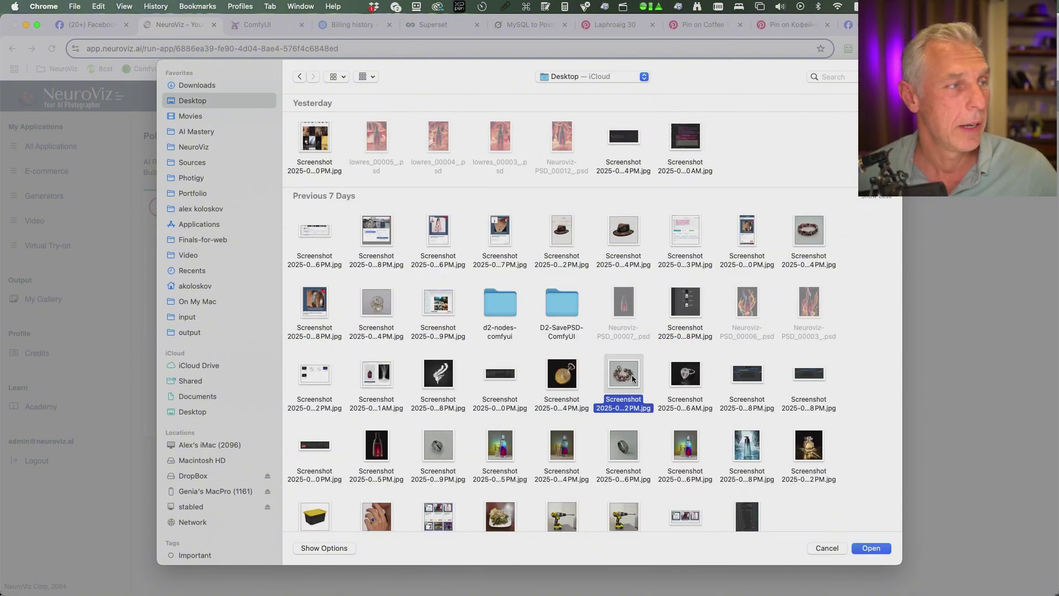
pyautogui.press('space')
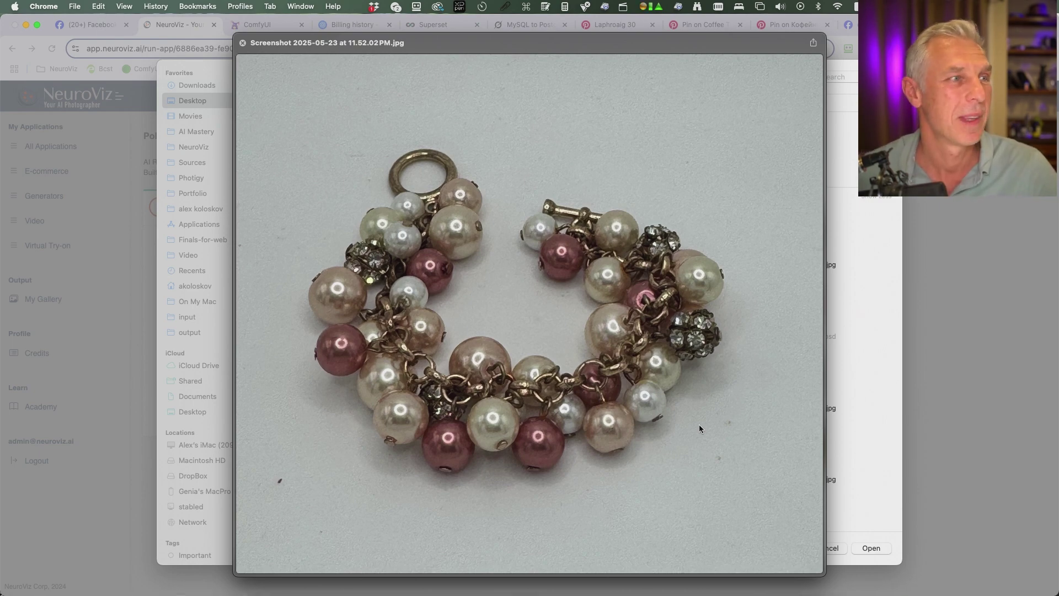
pyautogui.press('space')
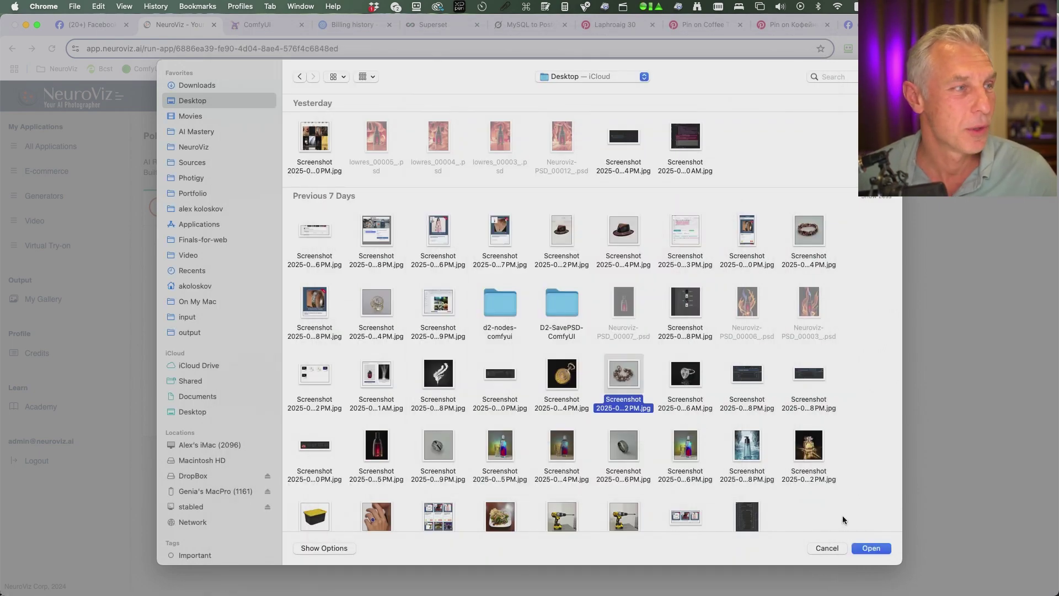
pyautogui.click(871, 548)
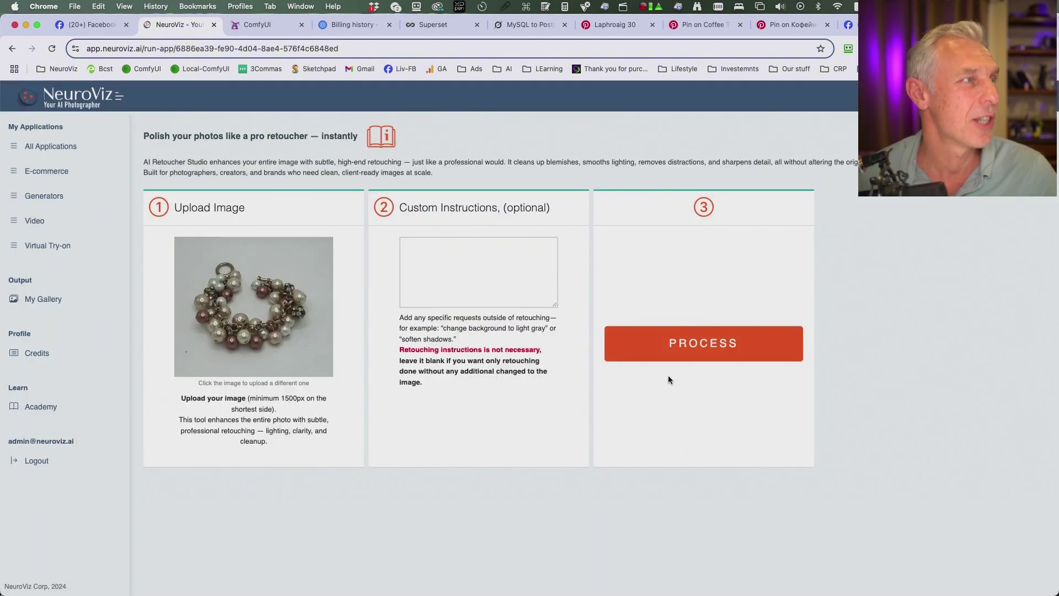
pyautogui.click(699, 342)
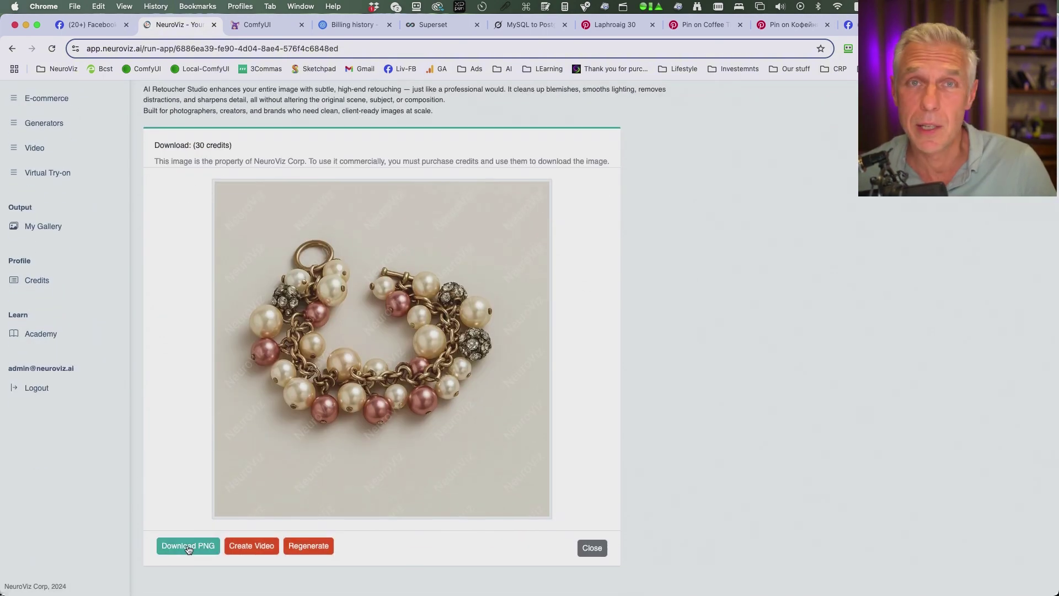
pyautogui.click(188, 546)
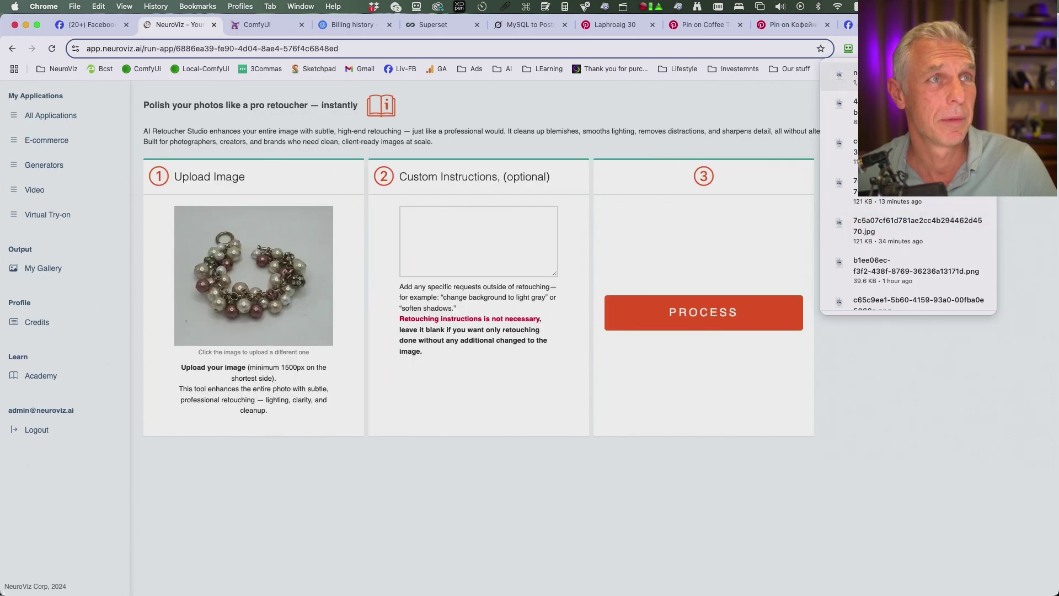
# - View the downloaded retouched bracelet PNG in Preview fitted to width, then close it
pyautogui.click(849, 77)
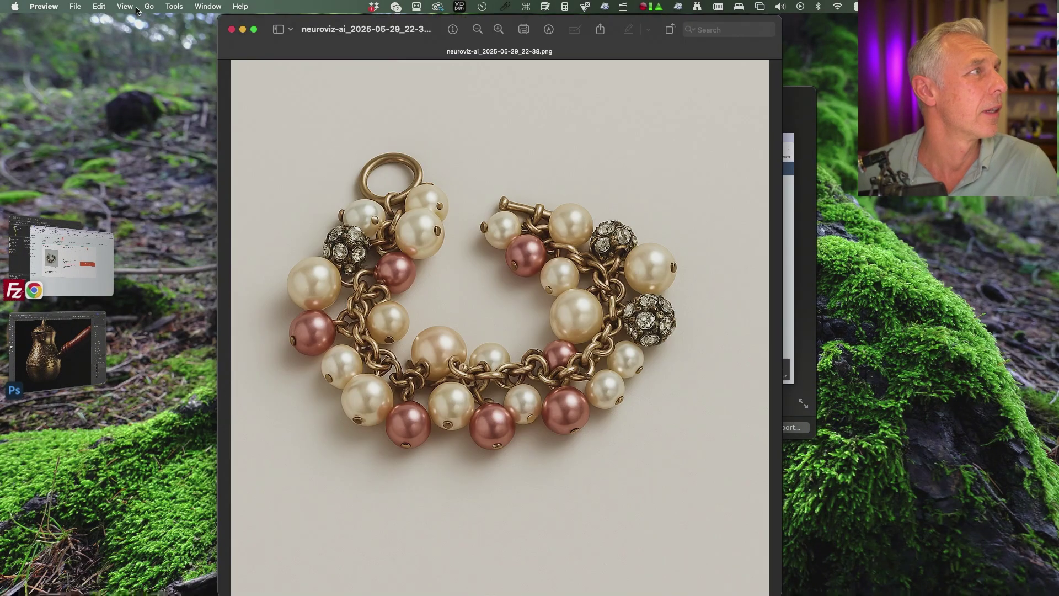
pyautogui.click(136, 6)
pyautogui.click(144, 204)
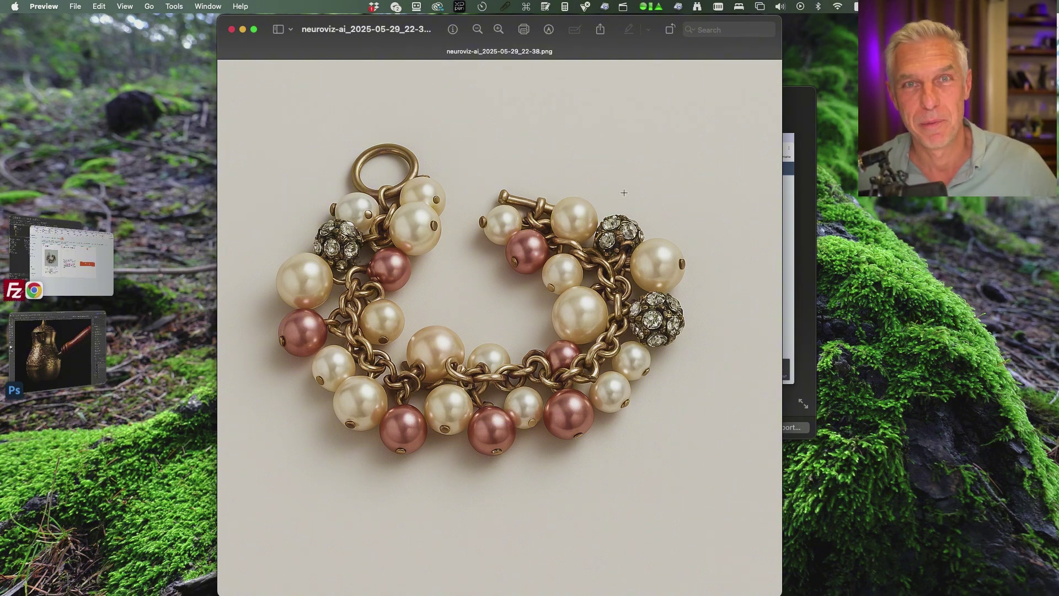
pyautogui.click(232, 29)
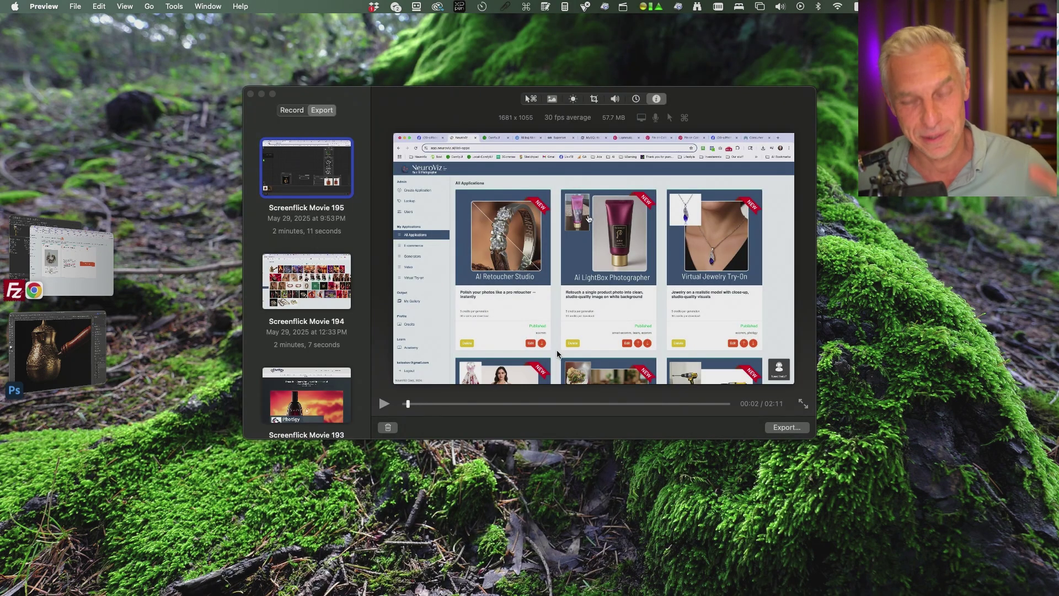
# - Bring Chrome back via Stage Manager to show NeuroViz's All Applications list
pyautogui.click(61, 260)
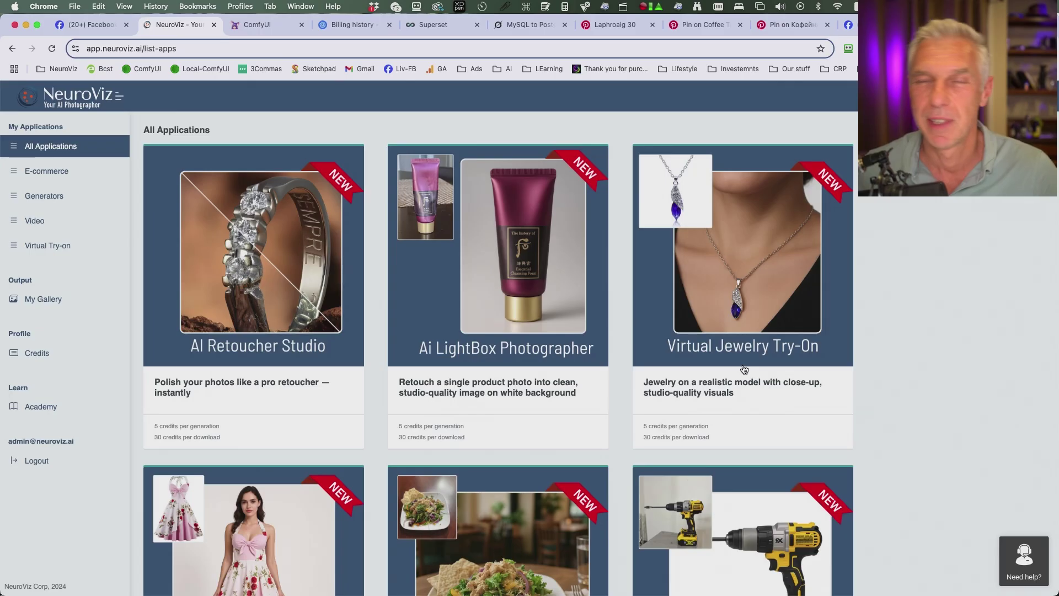